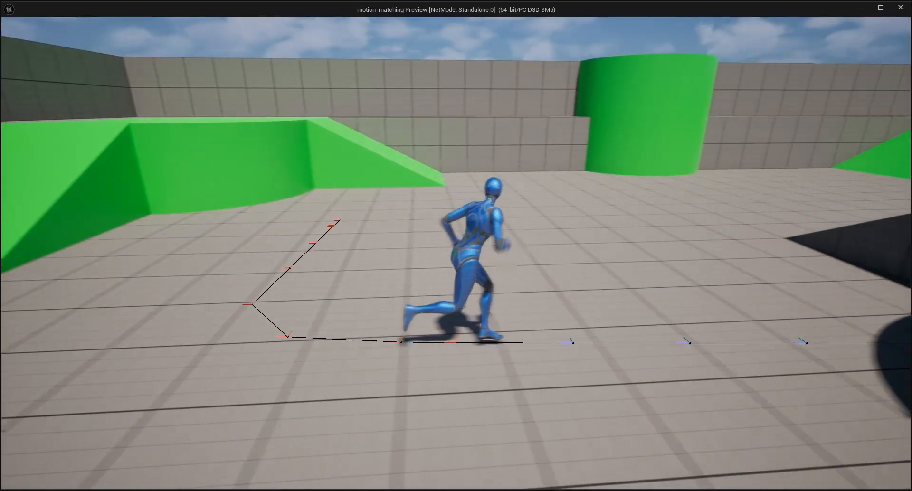
Step: Run the character in several directions in the game preview to examine its motion matching movement and trajectory
key("w")
key("d")
key("s")
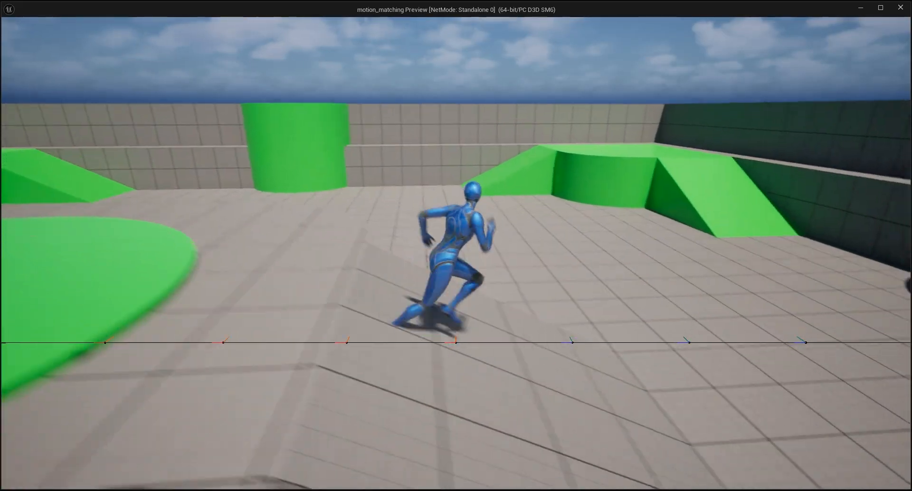
key("a")
key("w")
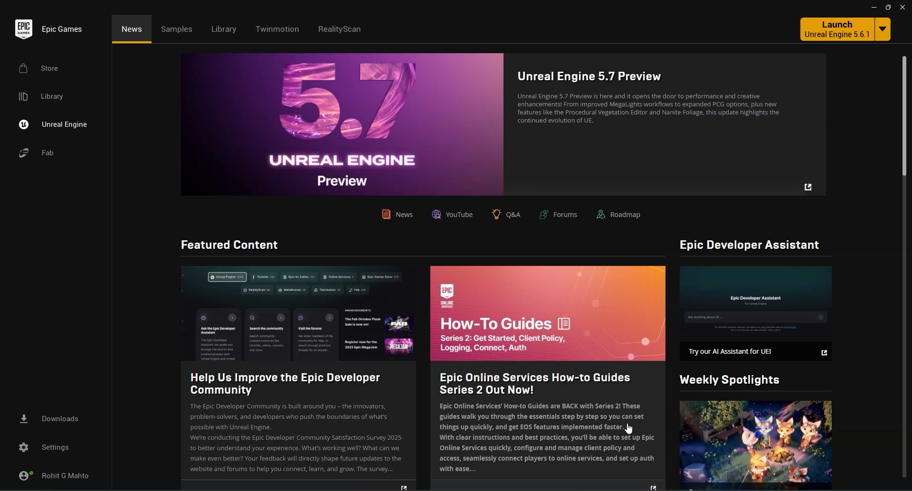
Step: Open the Motion matching notes and review the topics from motion matching trajectory through creating the Animation Blueprint
left_click(618, 490)
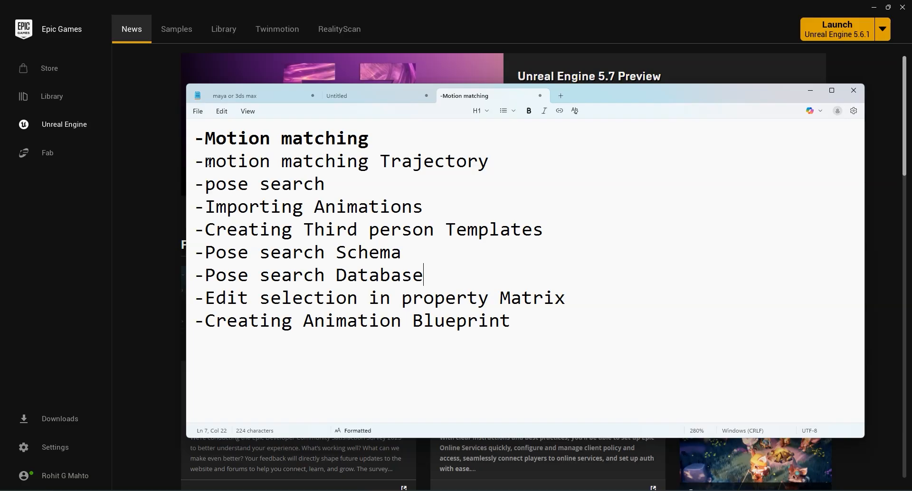
left_click_drag(205, 162, 507, 161)
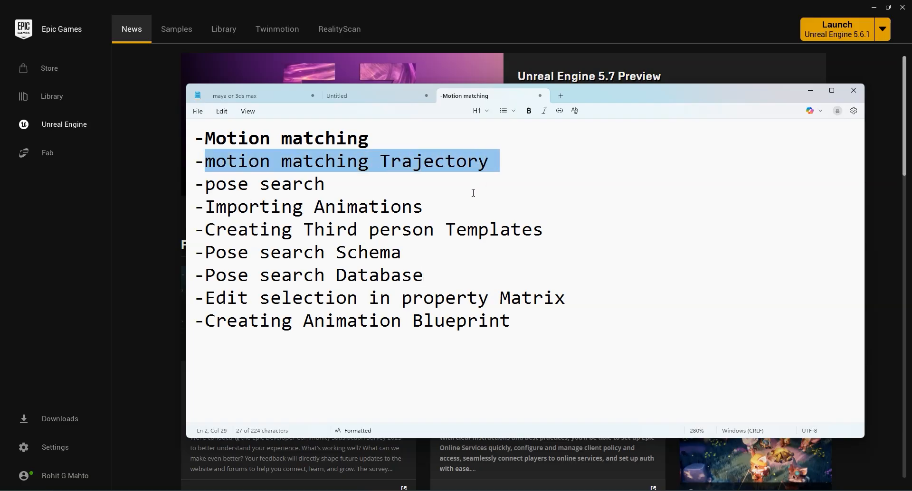
left_click_drag(206, 186, 316, 187)
left_click_drag(236, 209, 424, 208)
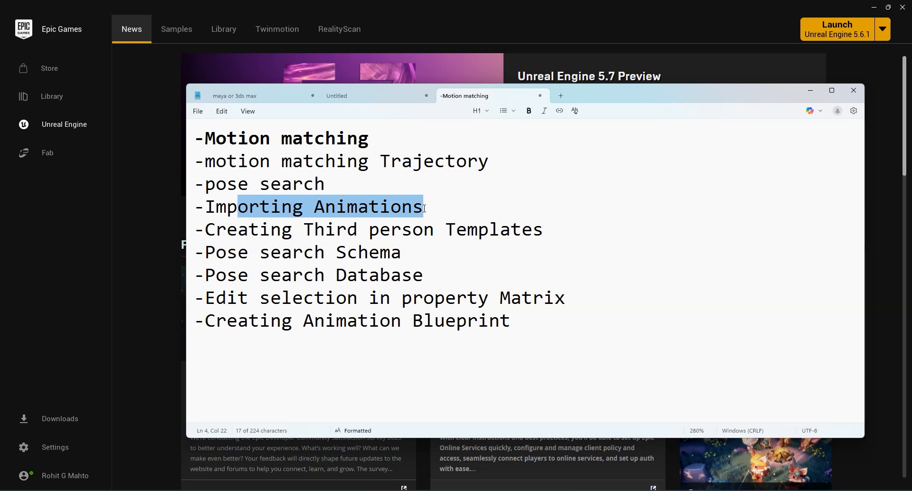
left_click(206, 227)
left_click_drag(207, 227, 251, 226)
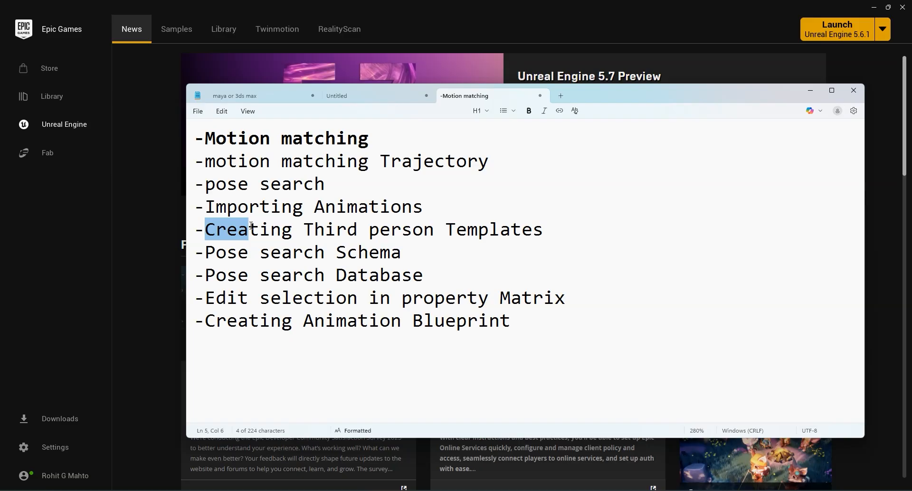
left_click_drag(206, 252, 399, 256)
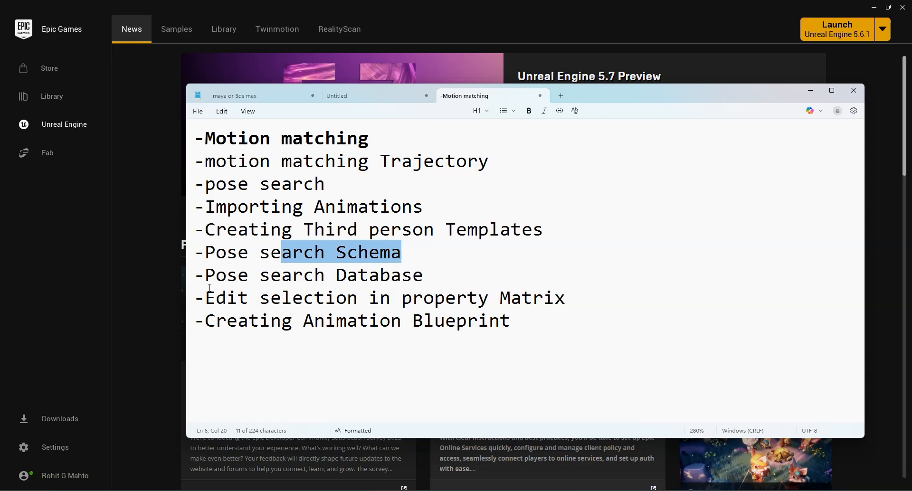
left_click_drag(206, 276, 433, 285)
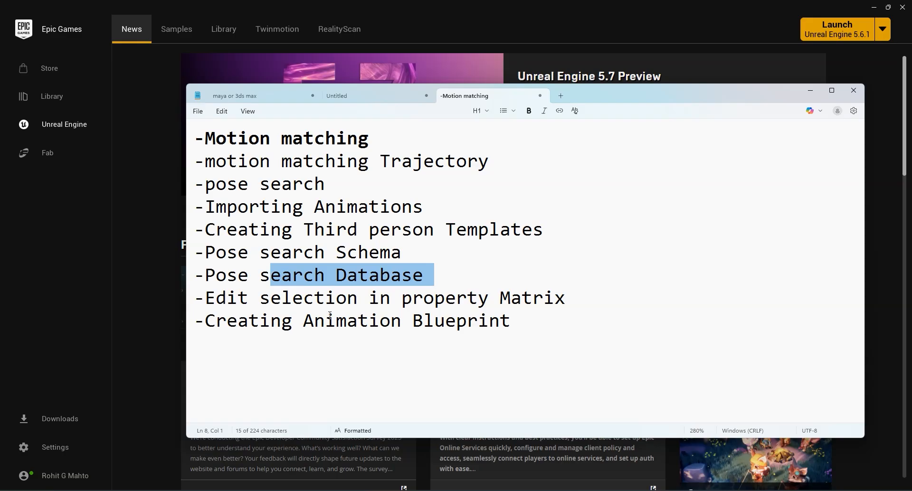
left_click_drag(205, 298, 567, 306)
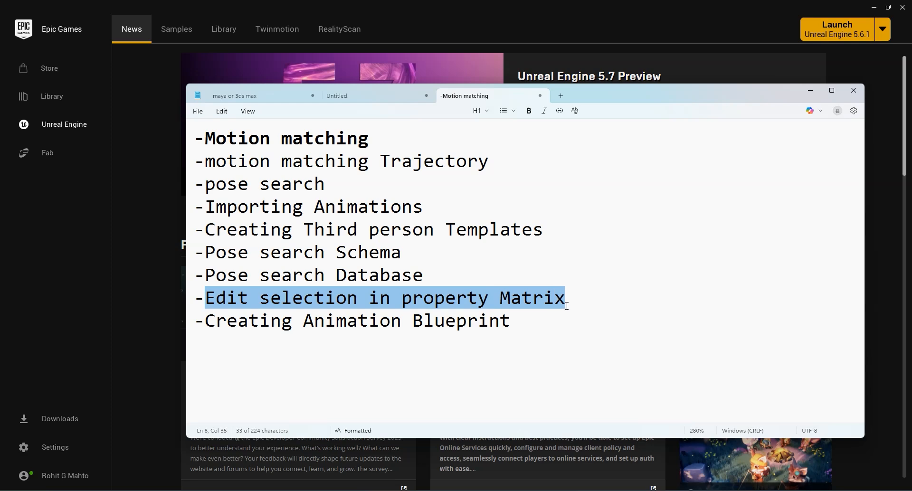
left_click_drag(205, 321, 294, 322)
left_click_drag(467, 322, 494, 325)
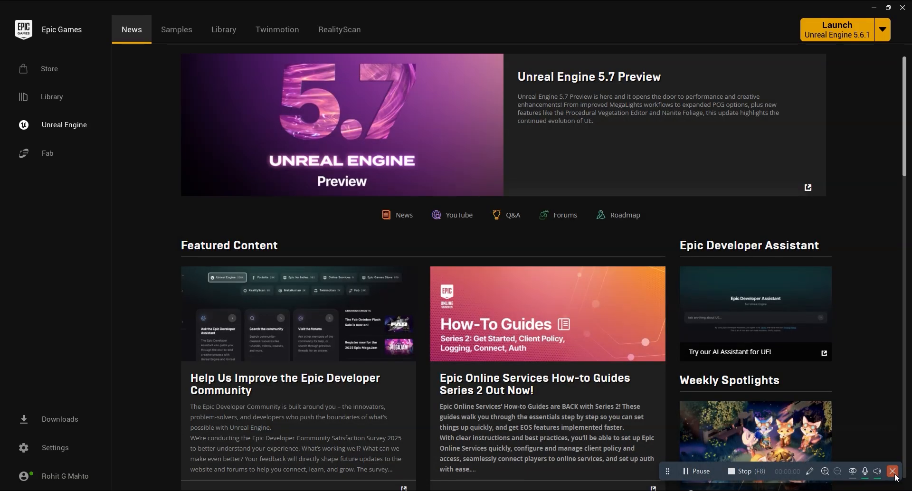
Step: Open Fab in the Epic Games Launcher and search its products for "lyra"
left_click(891, 471)
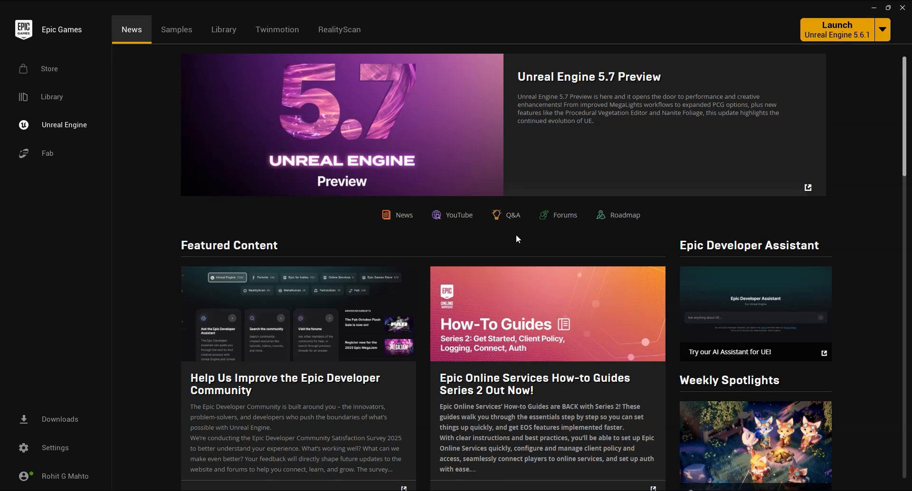
left_click(49, 153)
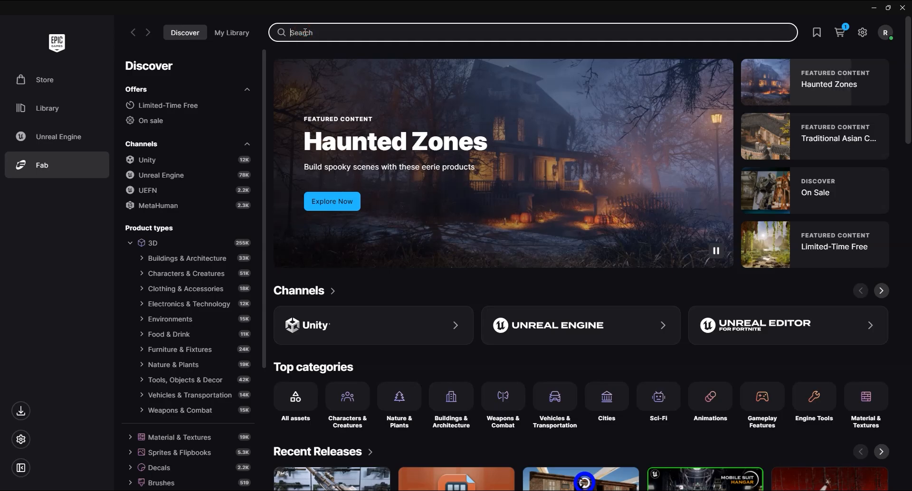
type("lyra")
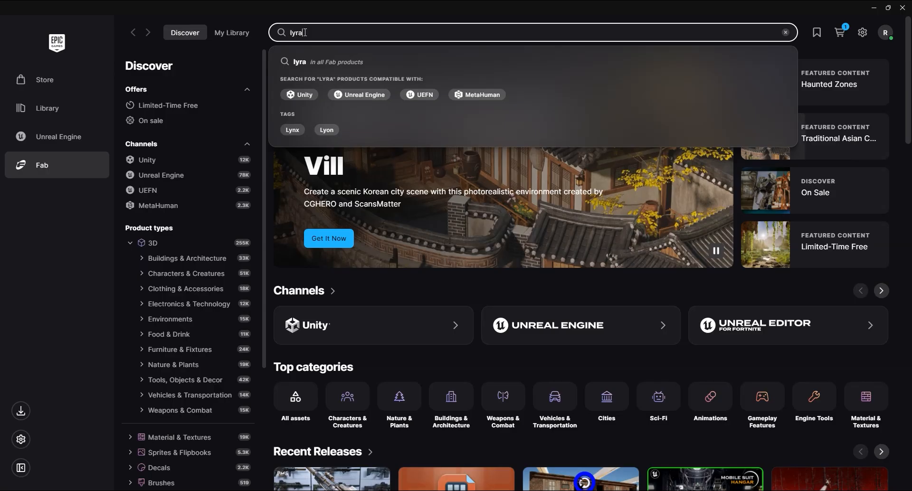
key("Return")
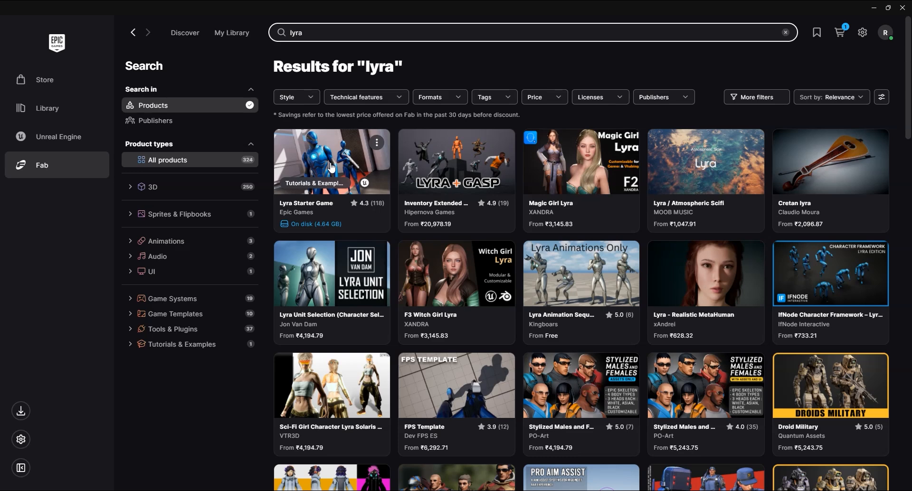
Step: View the Lyra Starter Game product details and filter the search results to free products
left_click(332, 167)
left_click(546, 97)
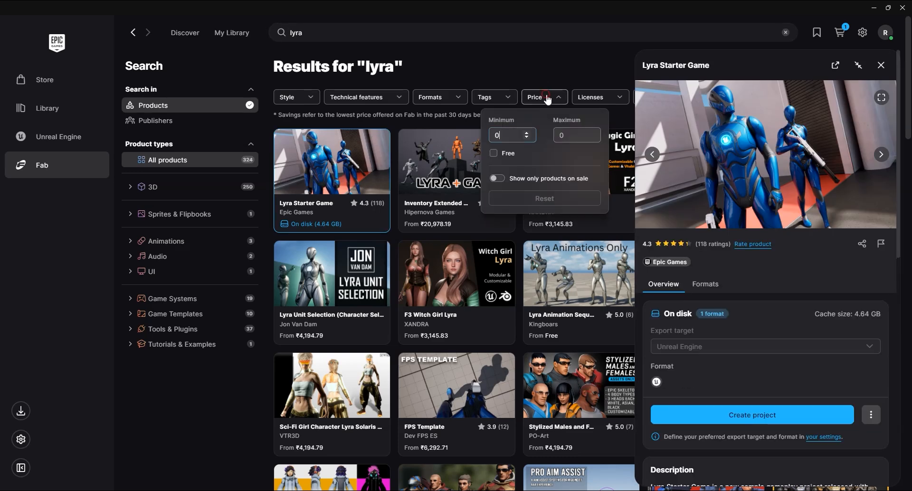
left_click(494, 153)
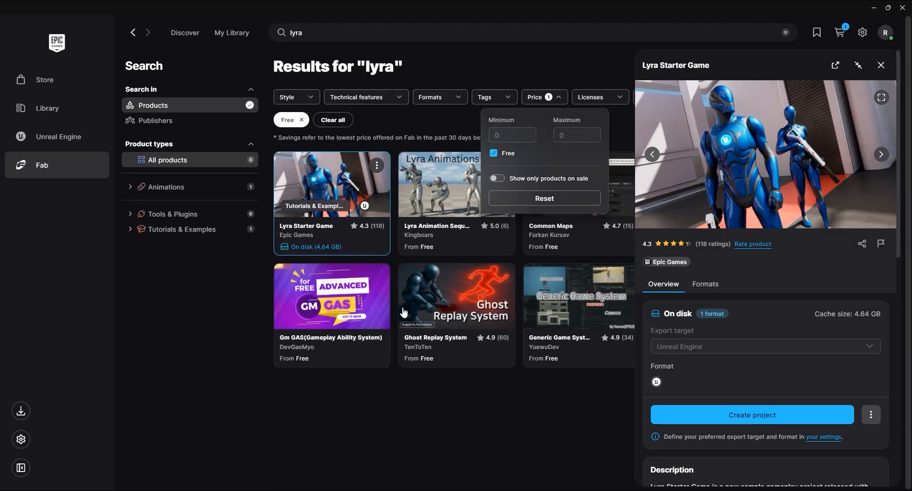
left_click(503, 412)
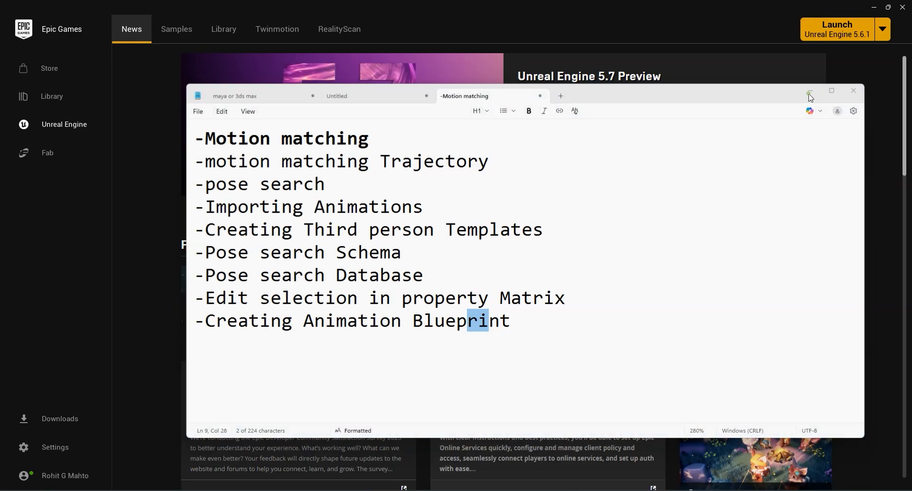
Step: Put the notes away and open the LyraStarterGame project from the Unreal Engine library
left_click(810, 94)
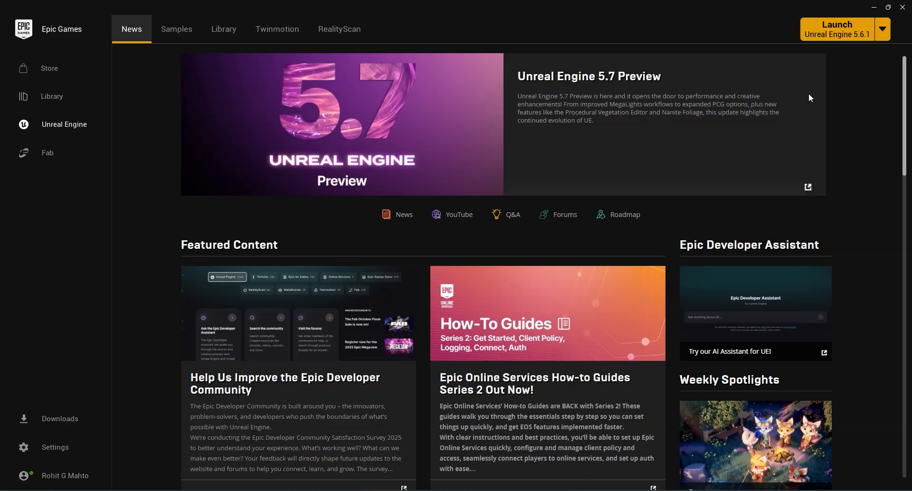
left_click(225, 37)
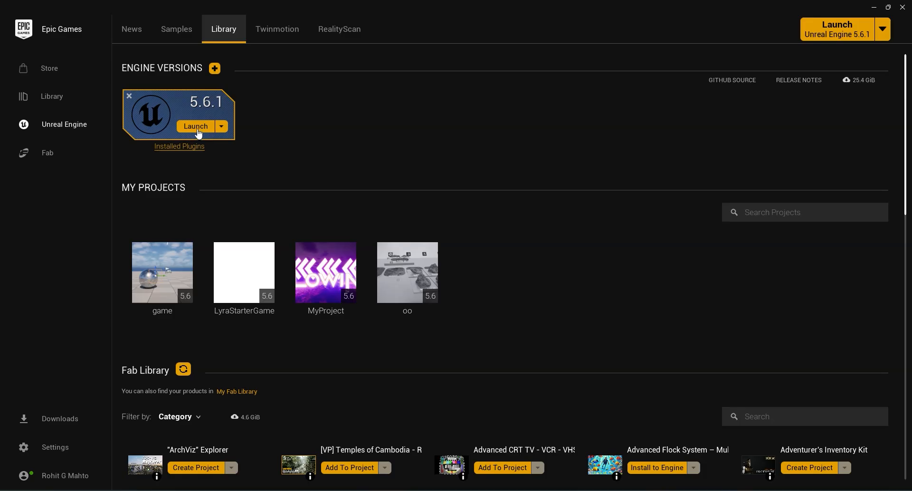
scroll(566, 333, "down", 1)
scroll(563, 333, "up", 1)
scroll(546, 255, "down", 3)
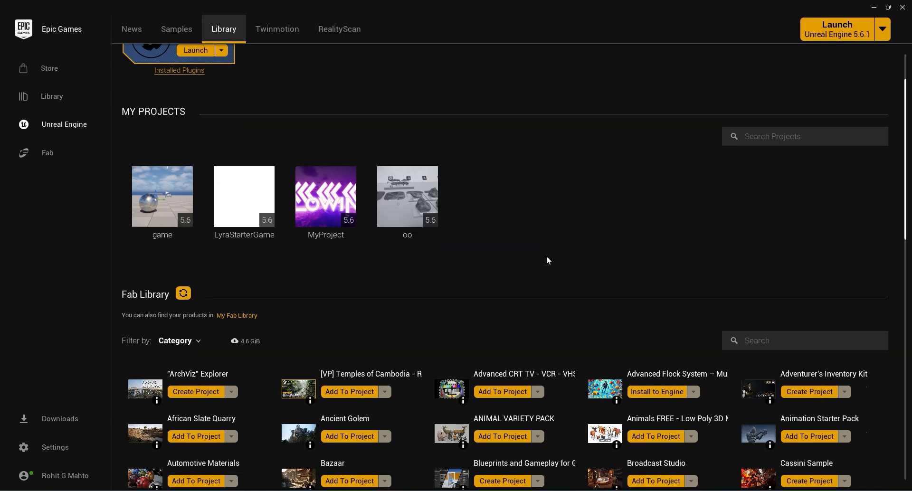
scroll(545, 263, "up", 2)
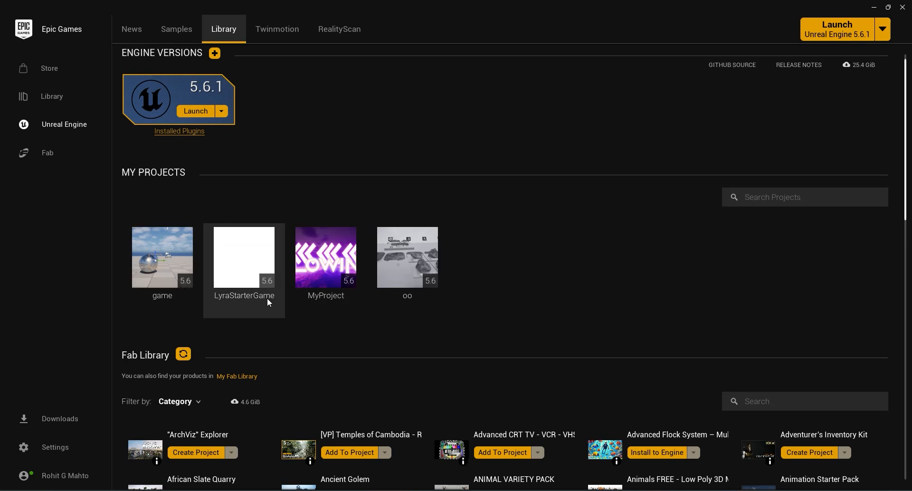
mouse_move(246, 262)
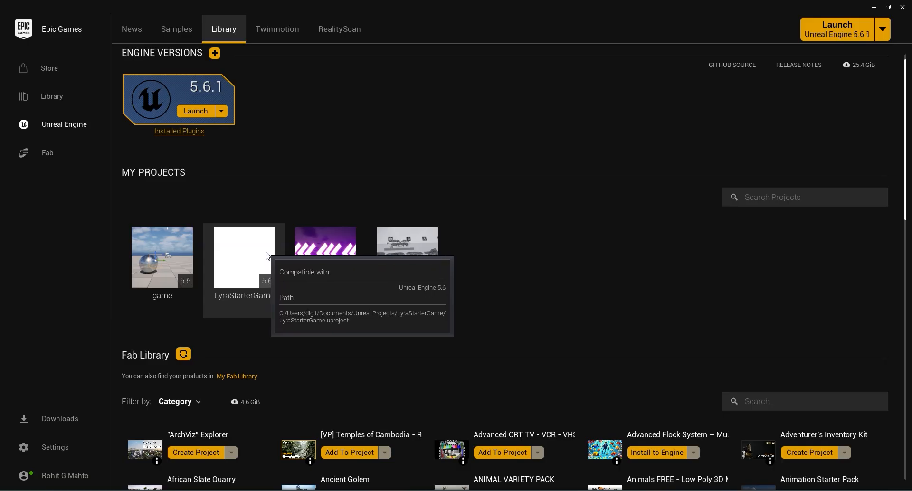
double_click(227, 270)
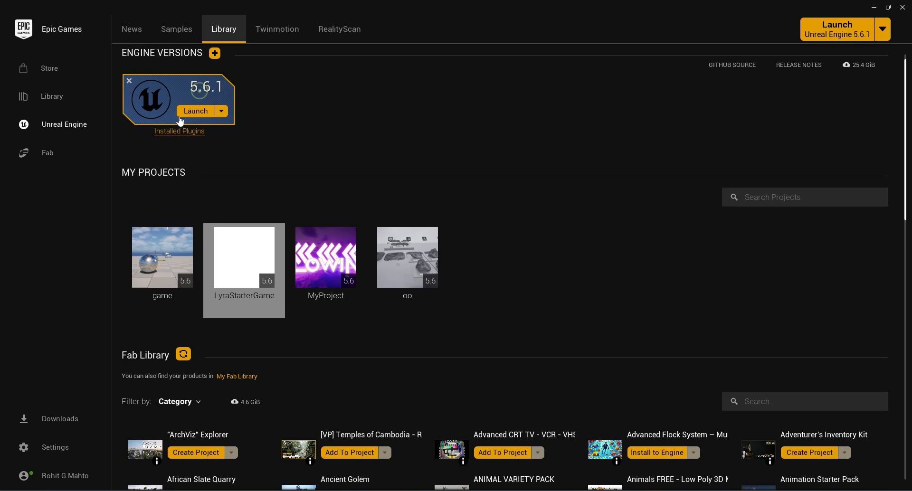
Step: Launch Unreal Engine 5.6.1 and choose the Games Third Person template, keeping the variant at None
left_click(196, 111)
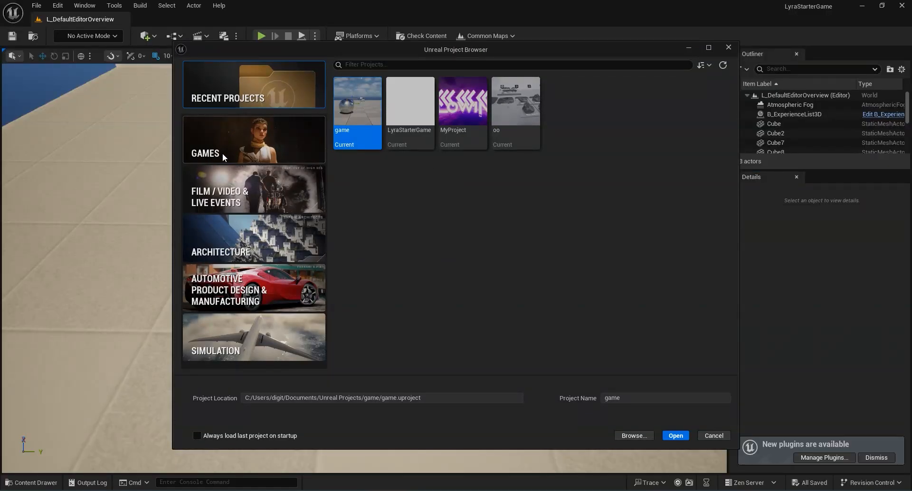
left_click(222, 153)
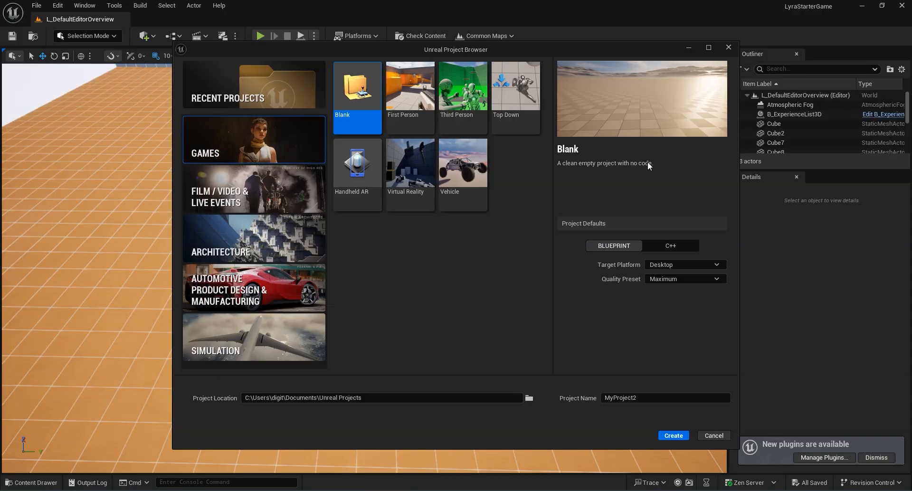
left_click(479, 99)
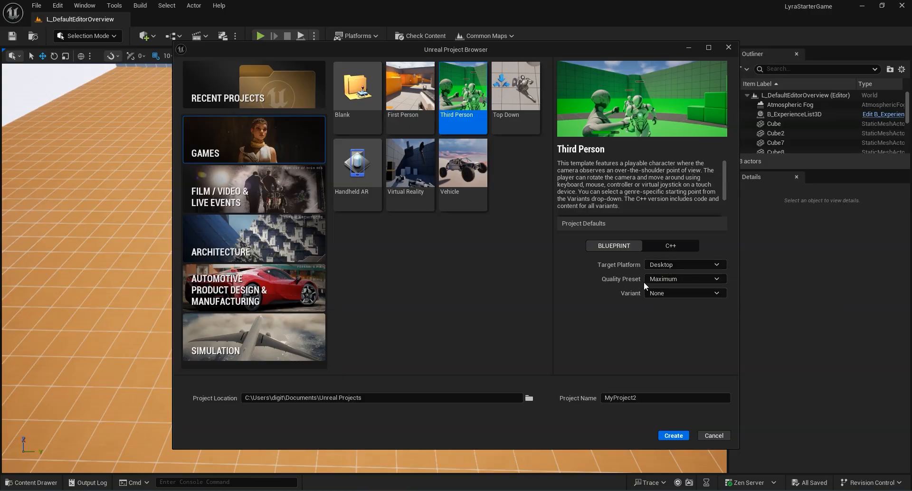
left_click(667, 294)
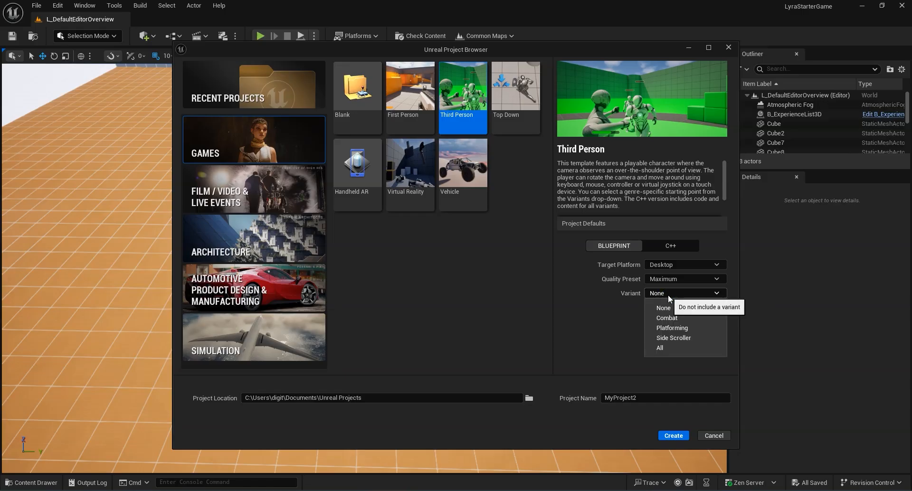
left_click(628, 293)
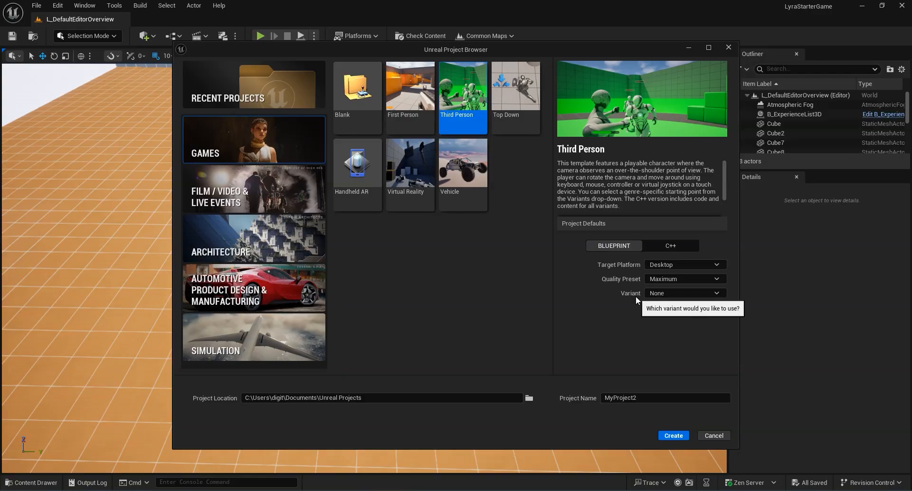
Step: Browse for a project location in the Mottion matching folder on drive E: and delete its Motion_Maching subfolder
left_click(529, 398)
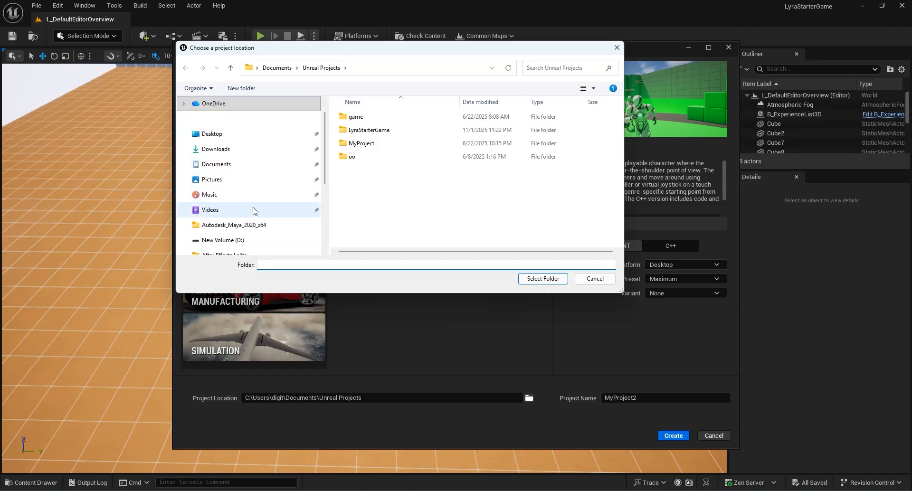
scroll(256, 214, "down", 2)
left_click(233, 195)
double_click(420, 151)
double_click(375, 117)
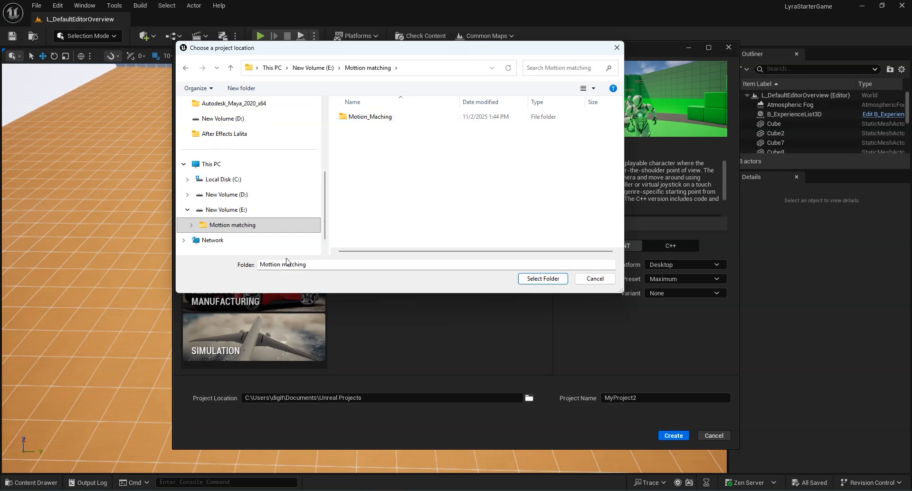
left_click(361, 118)
right_click(361, 118)
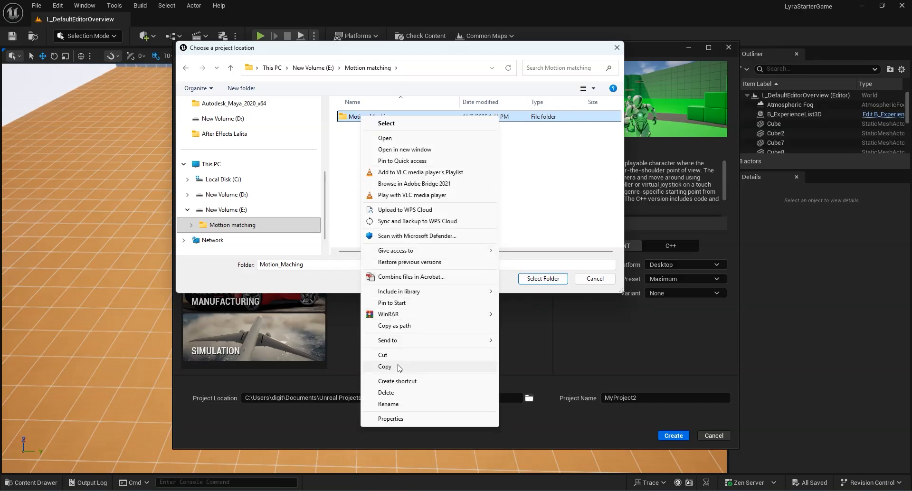
left_click(390, 391)
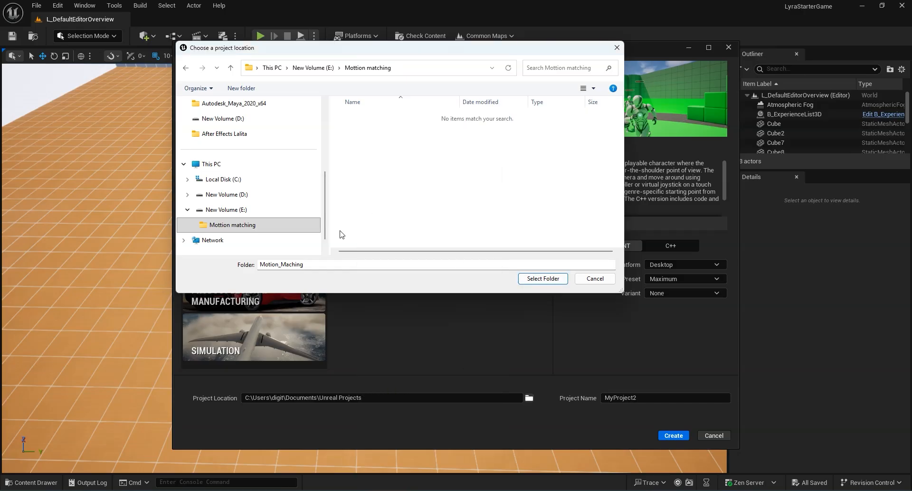
Step: Set the new project's location to E:\Mottion matching
left_click(327, 66)
left_click(366, 118)
left_click(532, 279)
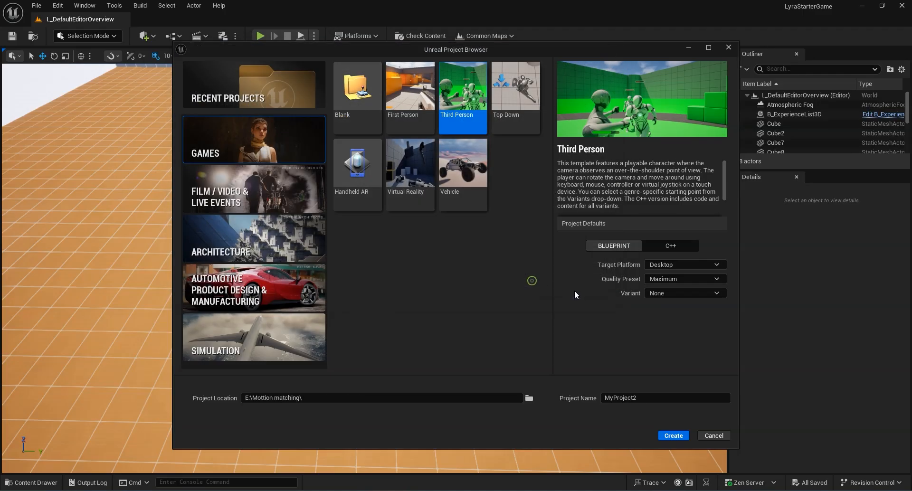
Step: Name the project motion_matching and create it
left_click(644, 400)
type("motion")
left_click(651, 400)
left_click(675, 439)
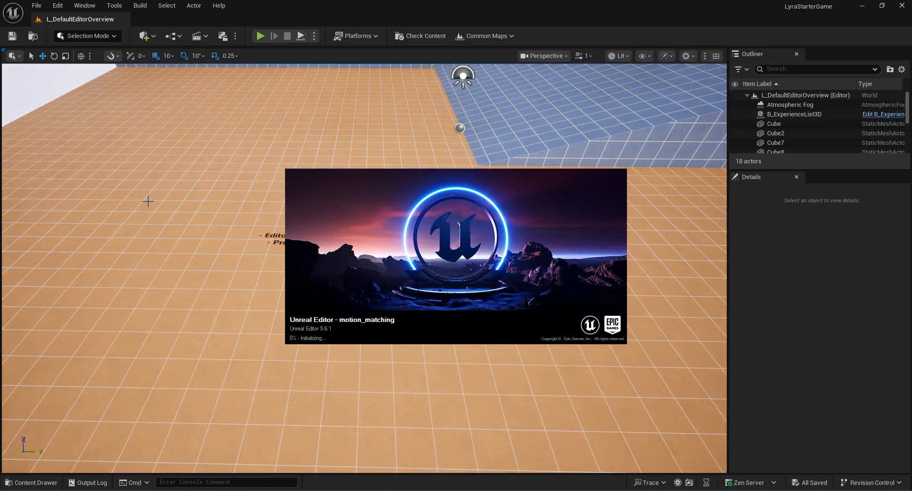
left_click(325, 234)
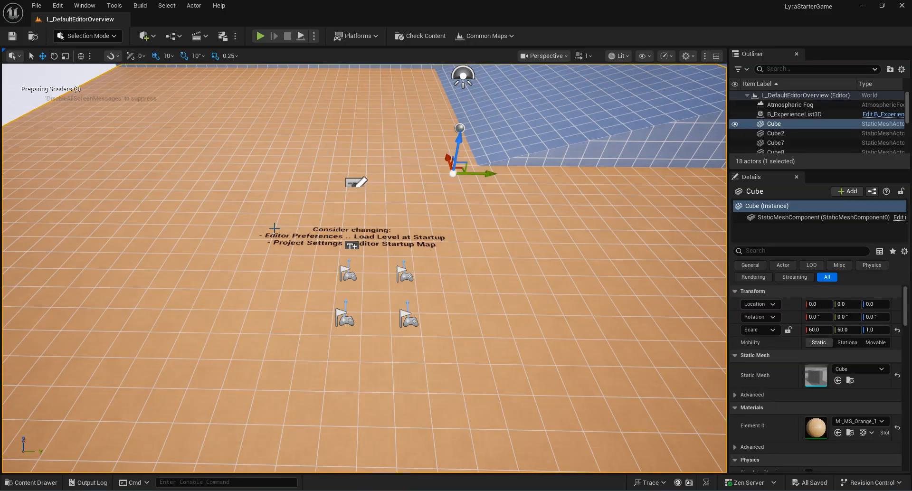
Step: Load an editor layout with Place Actors and the Content Browser docked, and enlarge the Content Browser
right_click_drag(447, 269, 394, 268)
middle_click_drag(507, 271, 547, 254)
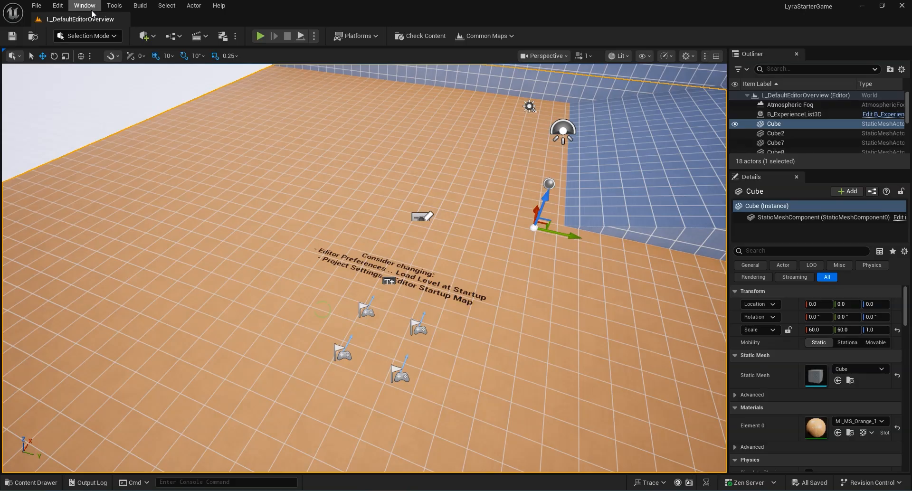
left_click(85, 6)
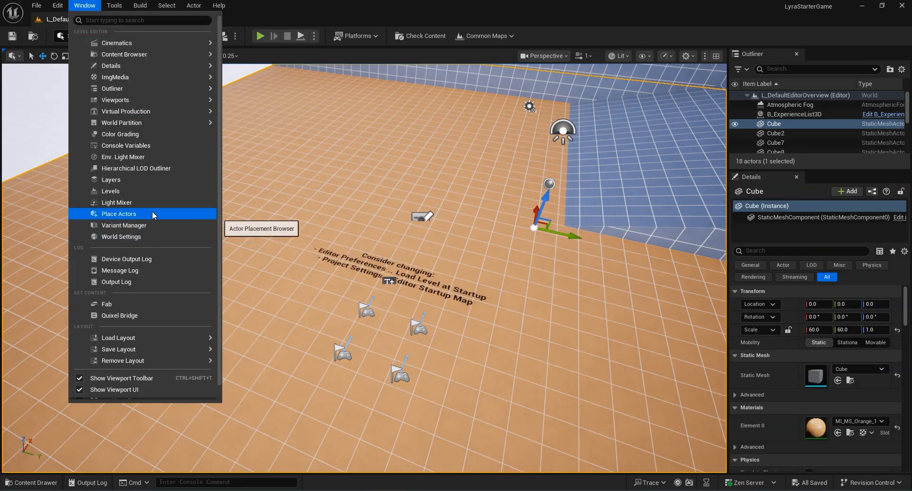
mouse_move(133, 65)
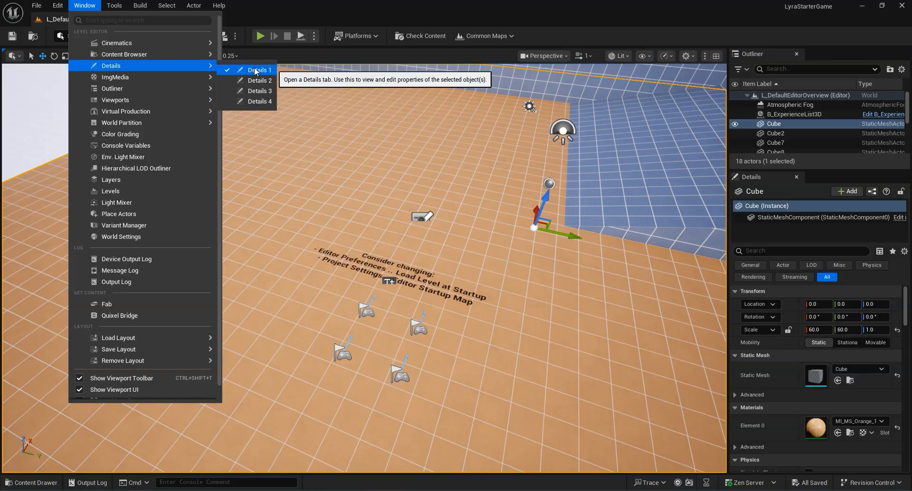
mouse_move(145, 338)
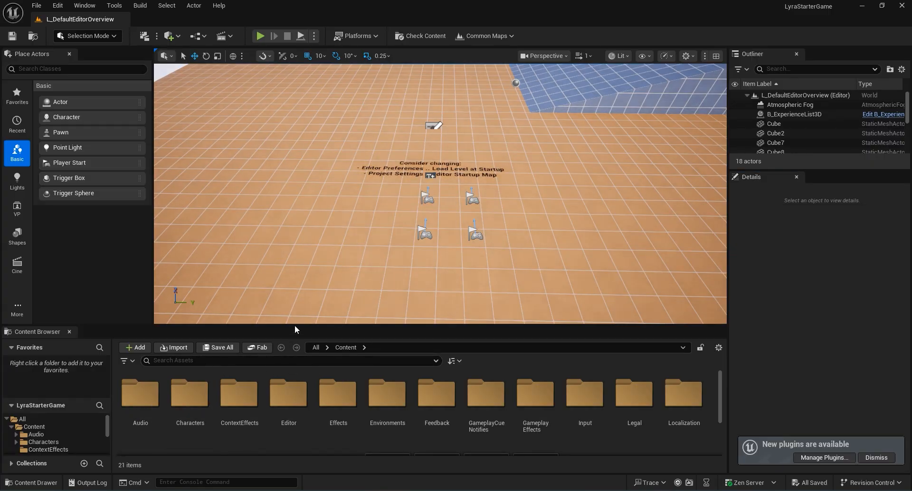
left_click_drag(294, 325, 355, 272)
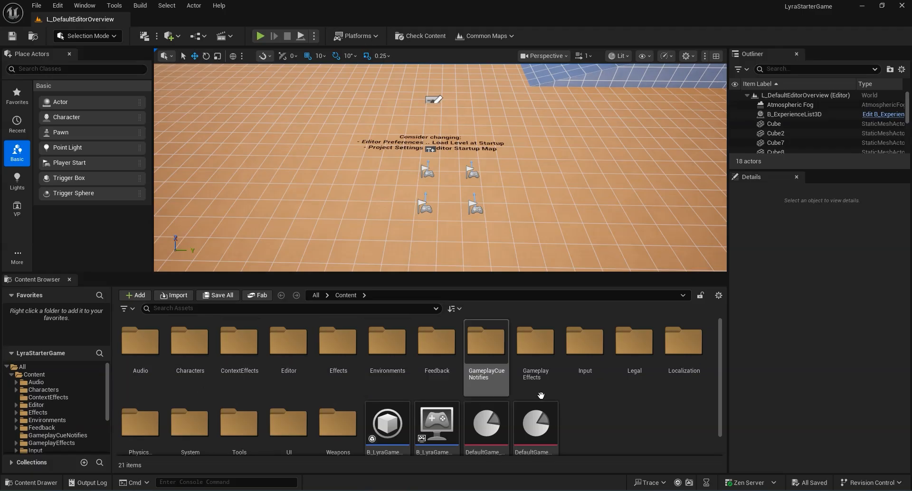
Step: Open the Content folder Characters/Heroes/Mannequin/Animations/Locomotion/Unarmed and give the Content Browser more height
scroll(460, 389, "down", 1)
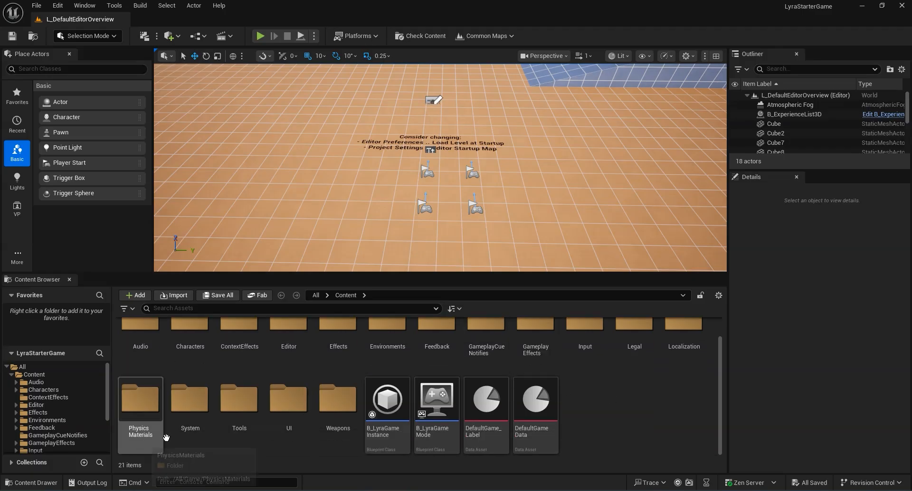
scroll(272, 413, "up", 1)
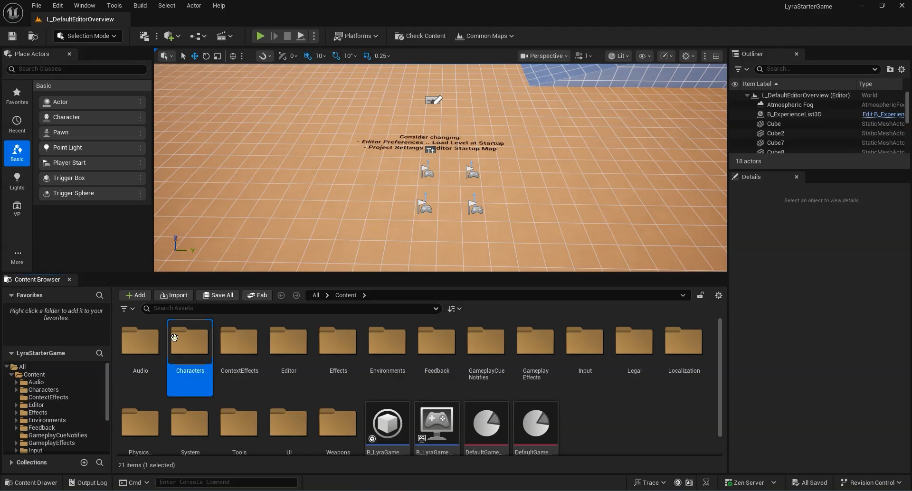
double_click(189, 363)
double_click(247, 380)
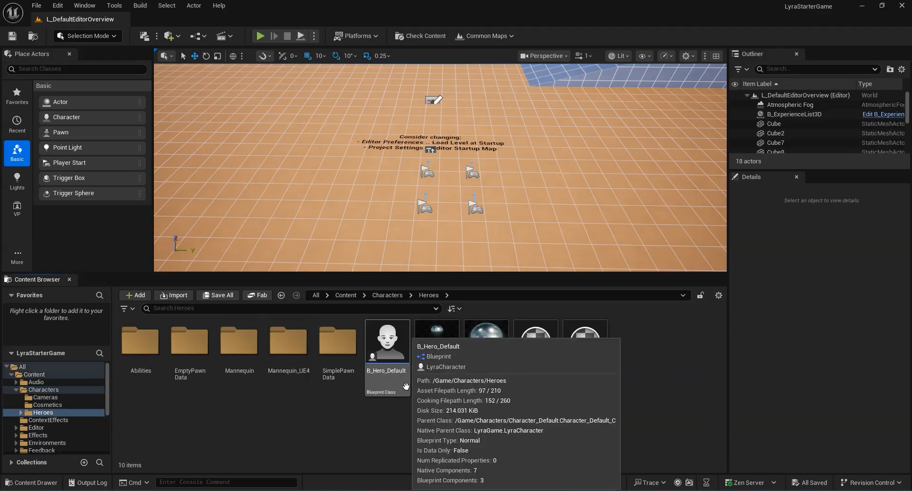
double_click(239, 349)
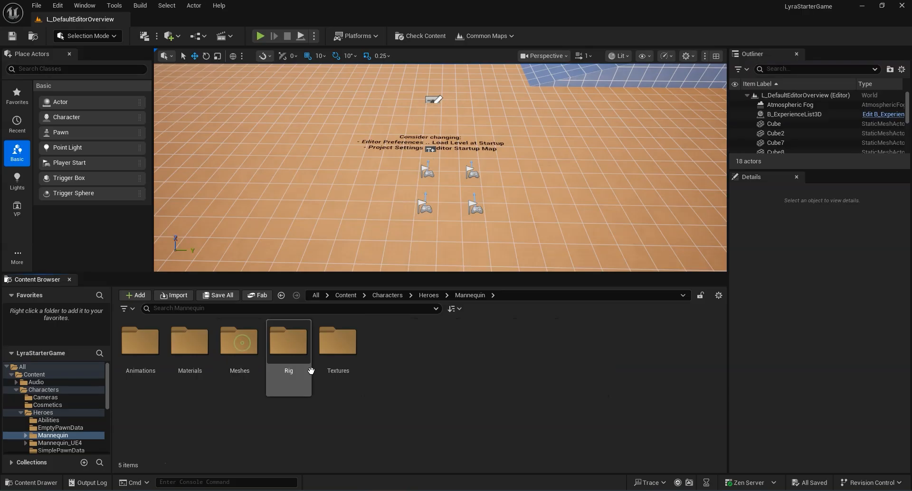
left_click(147, 353)
double_click(146, 353)
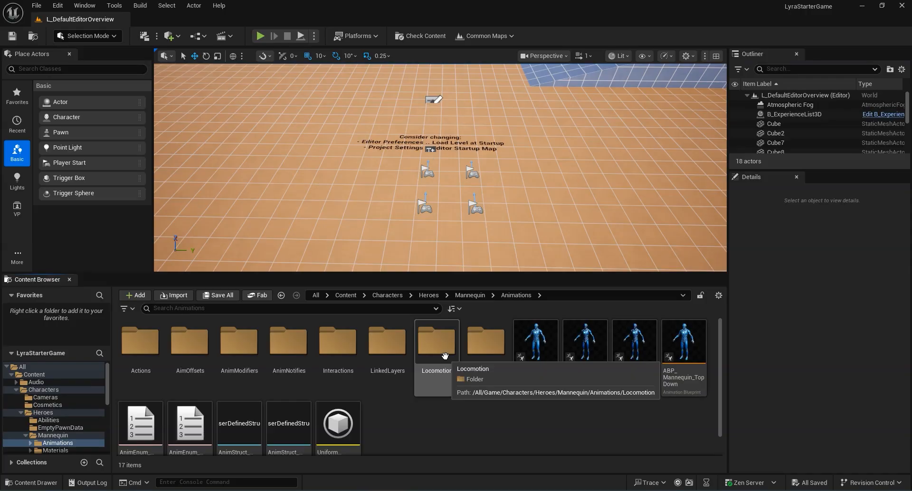
double_click(445, 356)
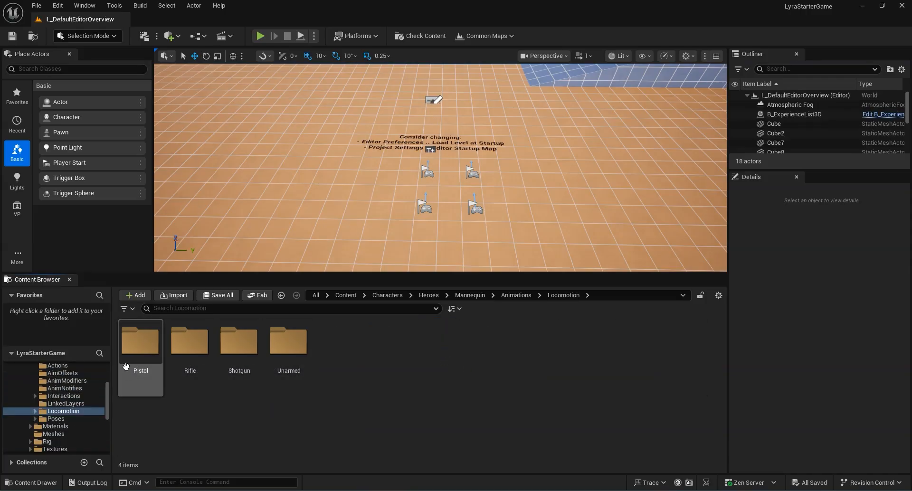
double_click(294, 353)
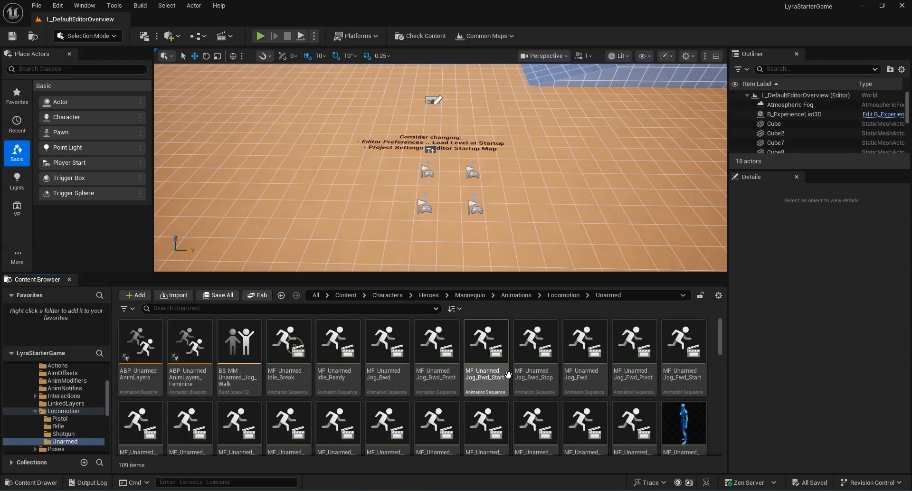
mouse_move(508, 374)
mouse_move(572, 321)
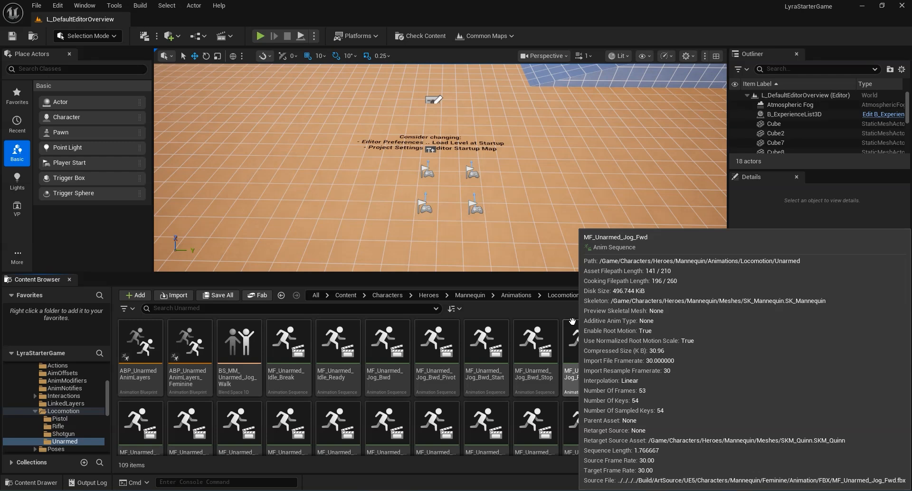
left_click_drag(470, 273, 480, 254)
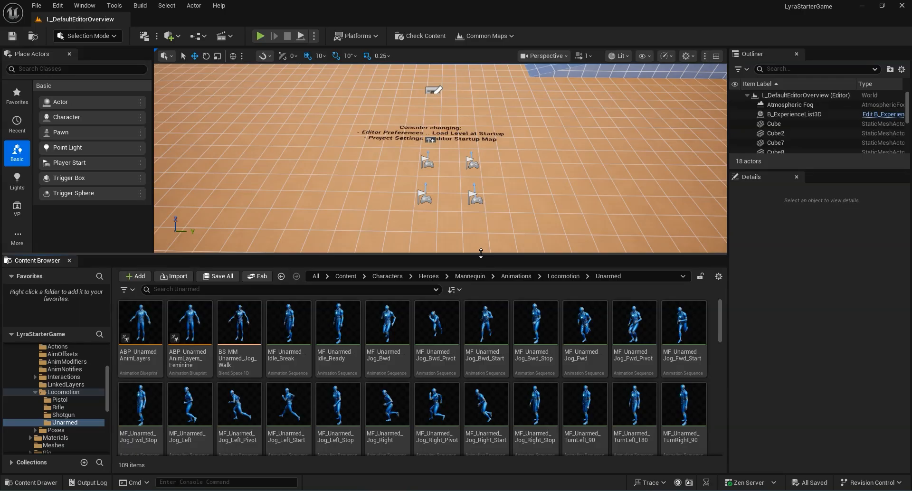
Step: Switch to the Motion matching notes in Notepad, review the trajectory, pose search and Importing Animations topics, and minimize the notes
left_click(639, 490)
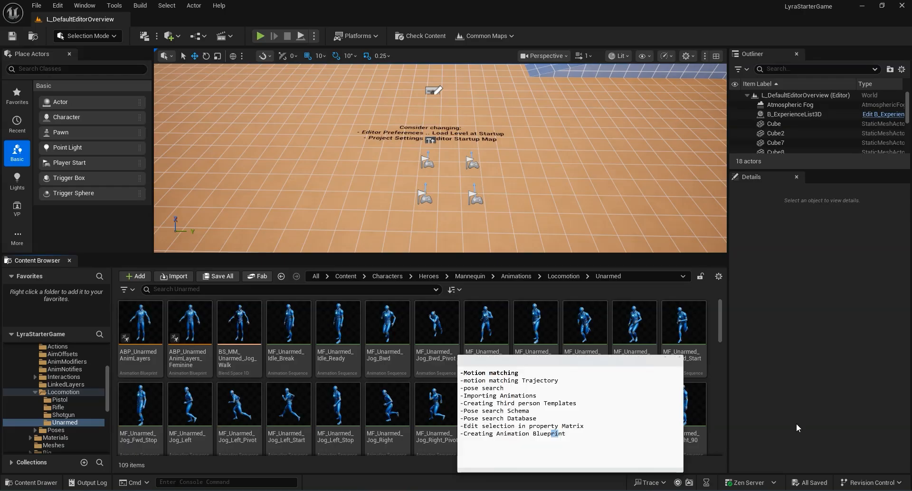
left_click_drag(202, 205, 412, 217)
left_click_drag(208, 164, 341, 184)
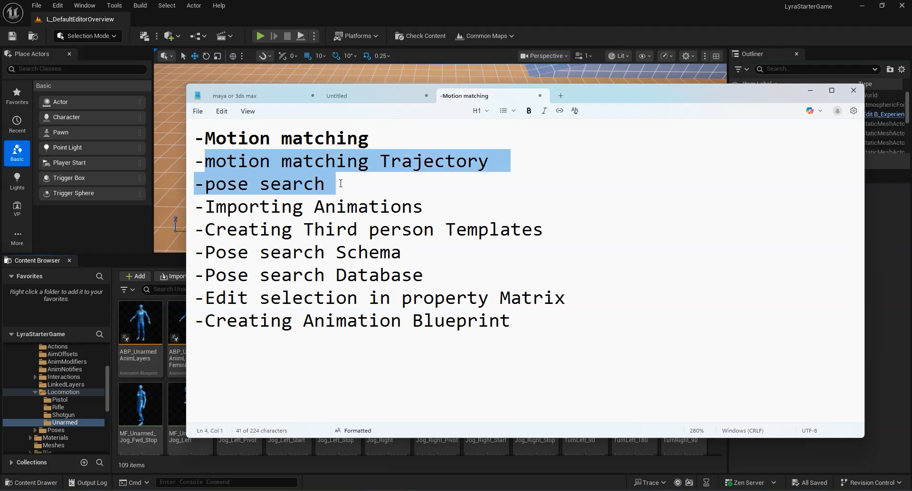
left_click_drag(209, 206, 566, 207)
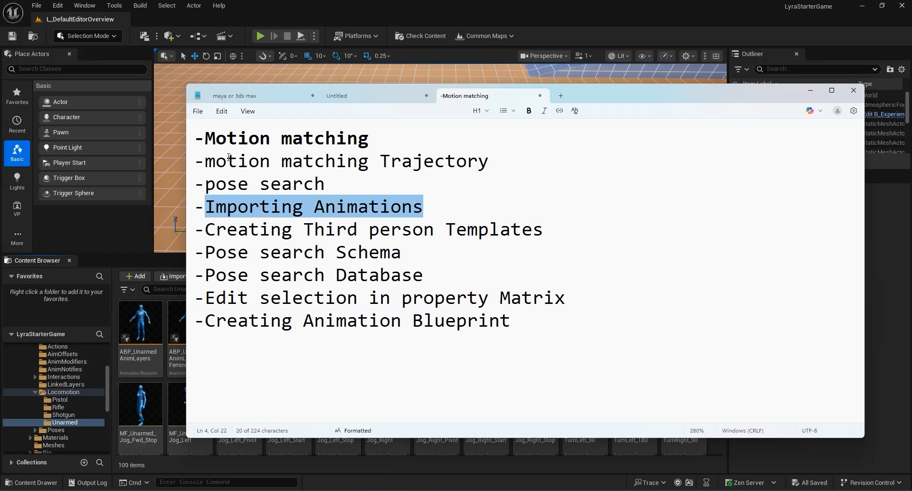
left_click_drag(229, 157, 298, 186)
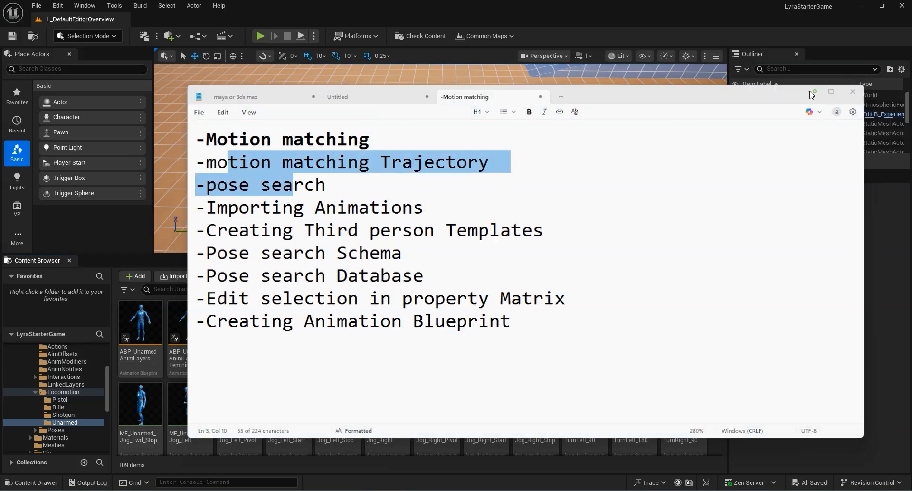
left_click(811, 91)
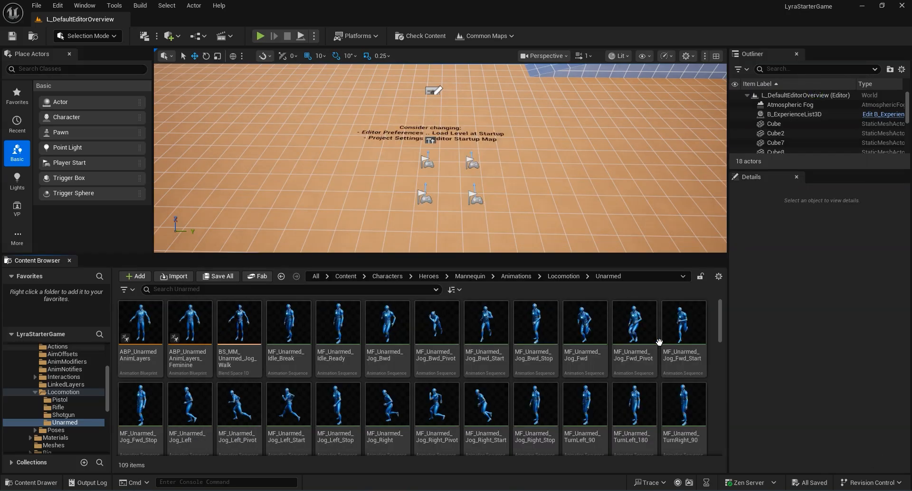
Step: Filter the Unarmed folder to show only Animation Sequence assets
left_click(126, 292)
mouse_move(195, 480)
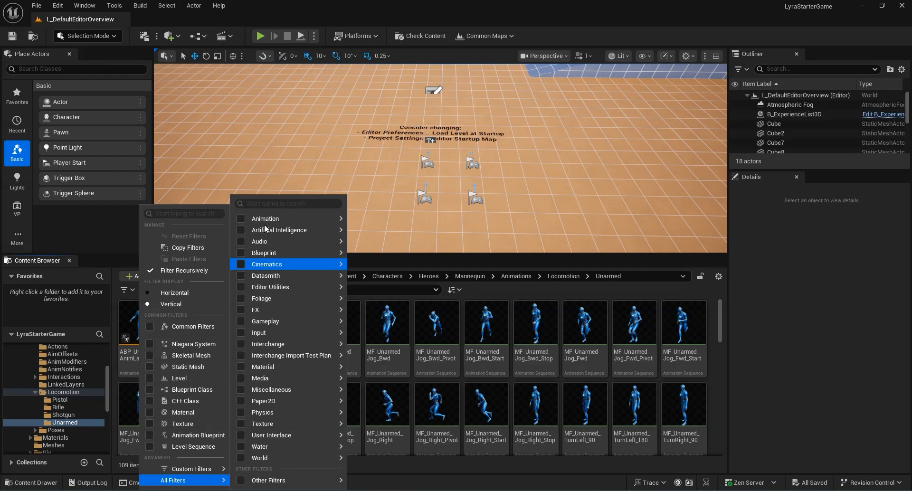
mouse_move(249, 218)
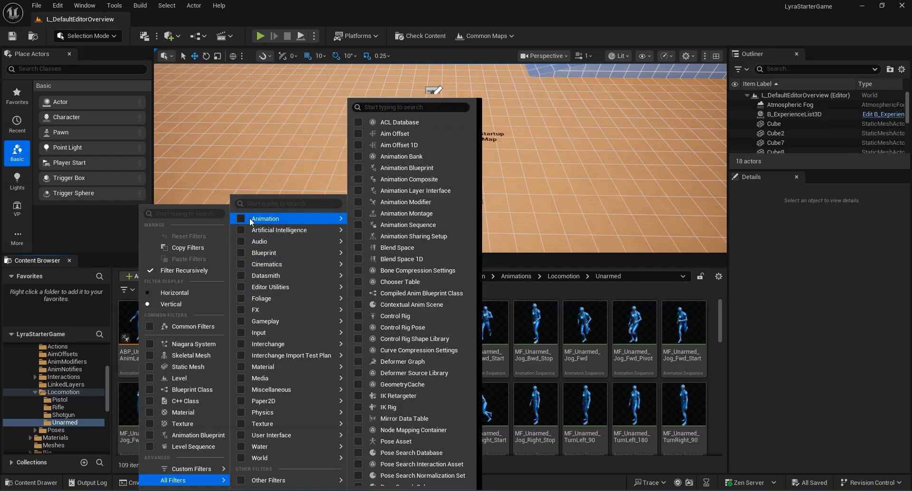
left_click(408, 225)
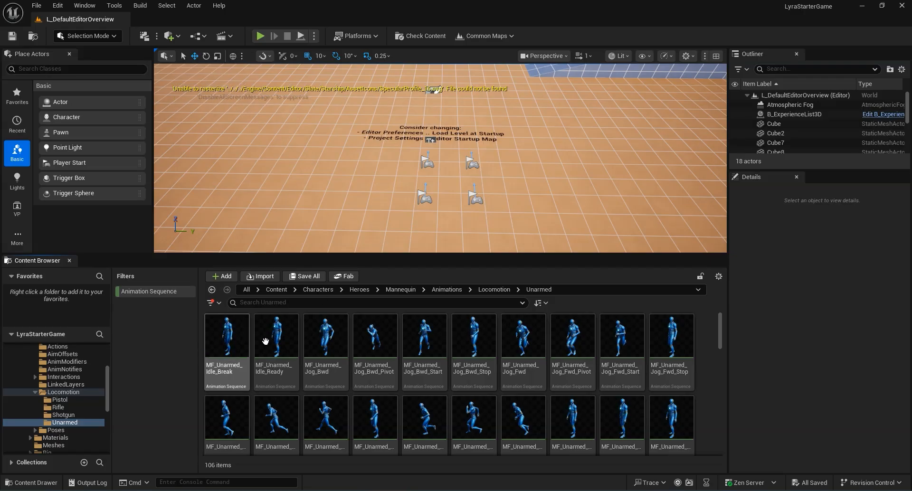
mouse_move(653, 397)
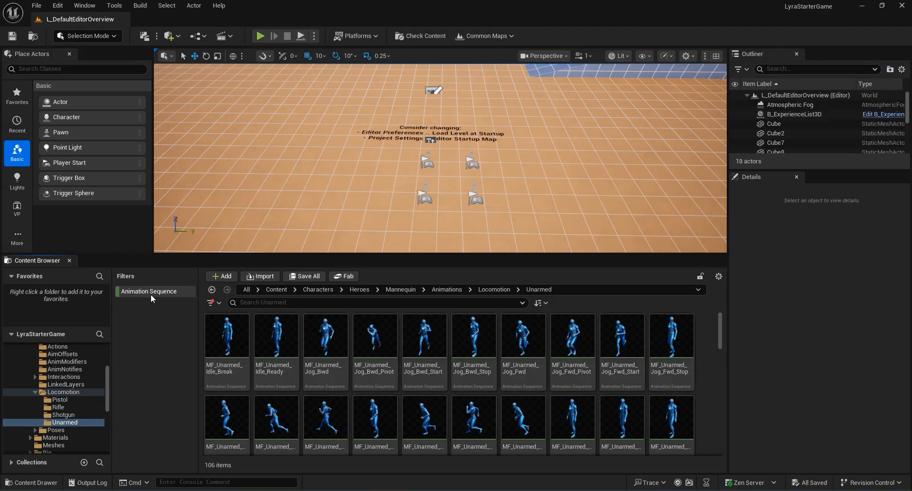
Step: Select all animation sequences in the Unarmed folder and start migrating them, accepting all assets listed in the Asset Report
left_click(219, 328)
scroll(539, 394, "down", 3)
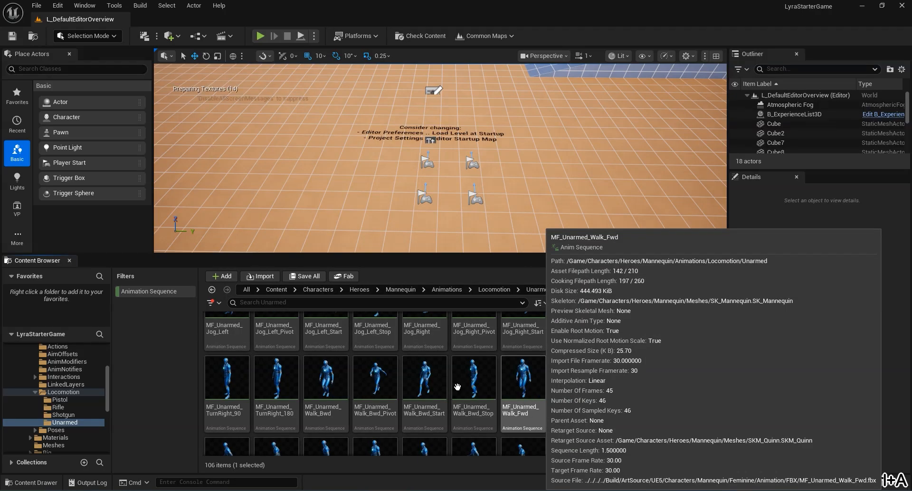
key("ctrl+a")
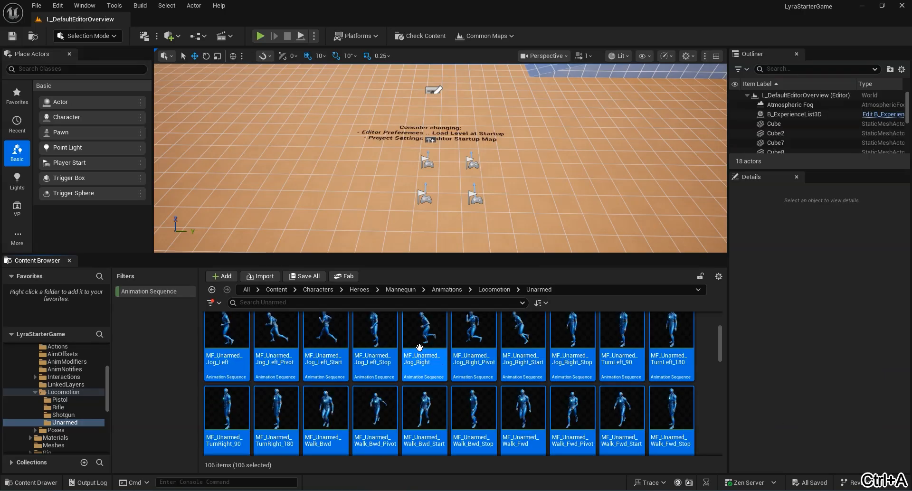
right_click(431, 335)
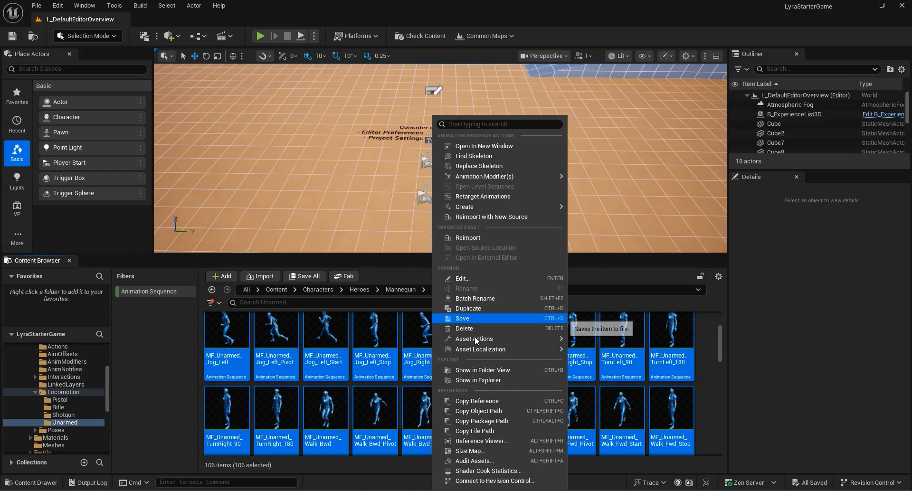
mouse_move(475, 338)
left_click(599, 400)
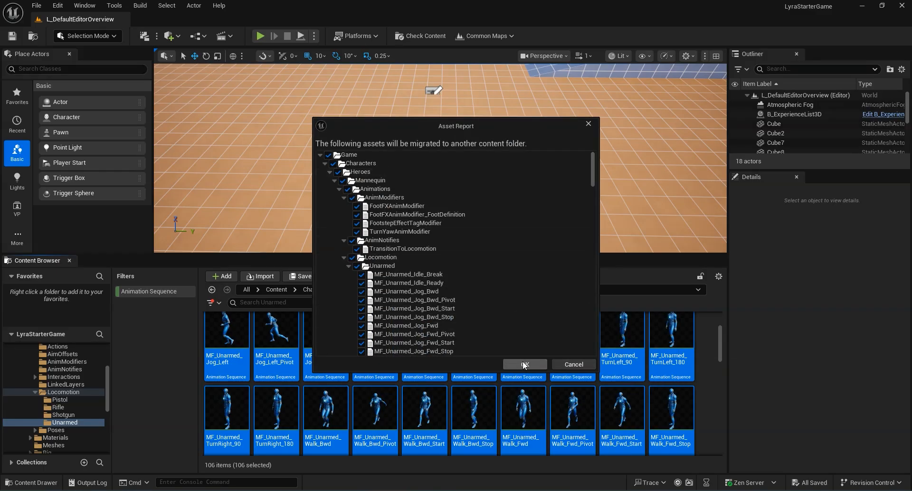
left_click(524, 364)
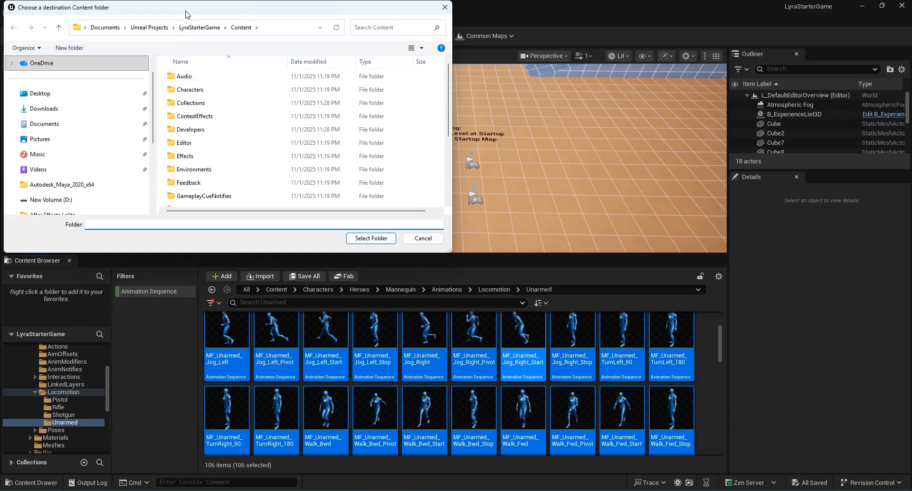
Step: Choose E:\Mottion matching\motion_matching\Content as the destination folder and migrate the animations there
scroll(193, 233, "down", 1)
scroll(193, 232, "down", 3)
left_click(203, 220)
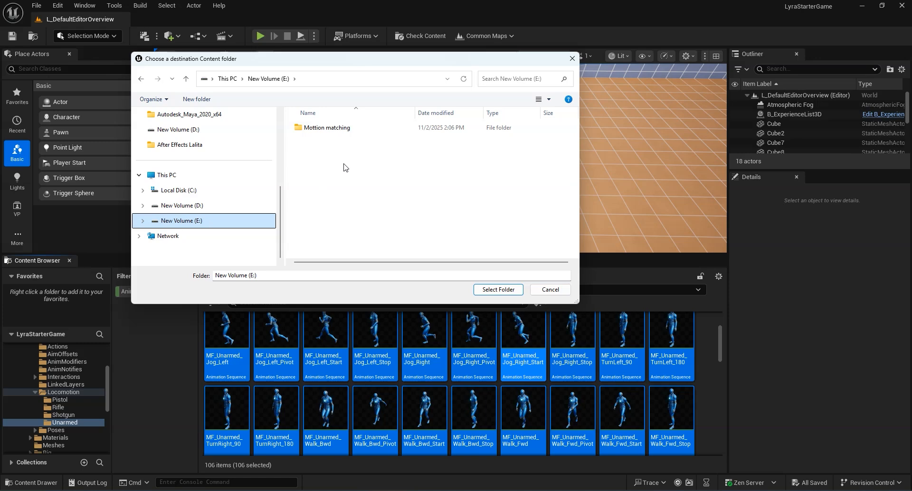
left_click(339, 129)
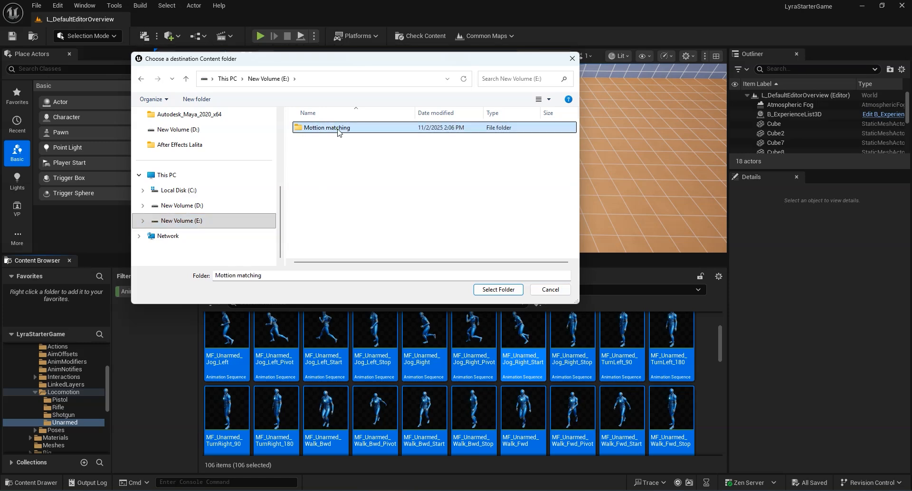
double_click(339, 129)
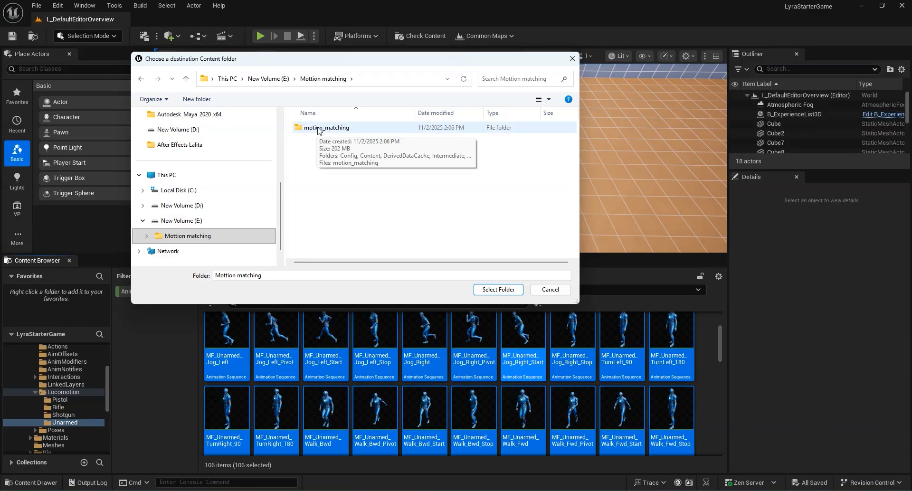
double_click(317, 129)
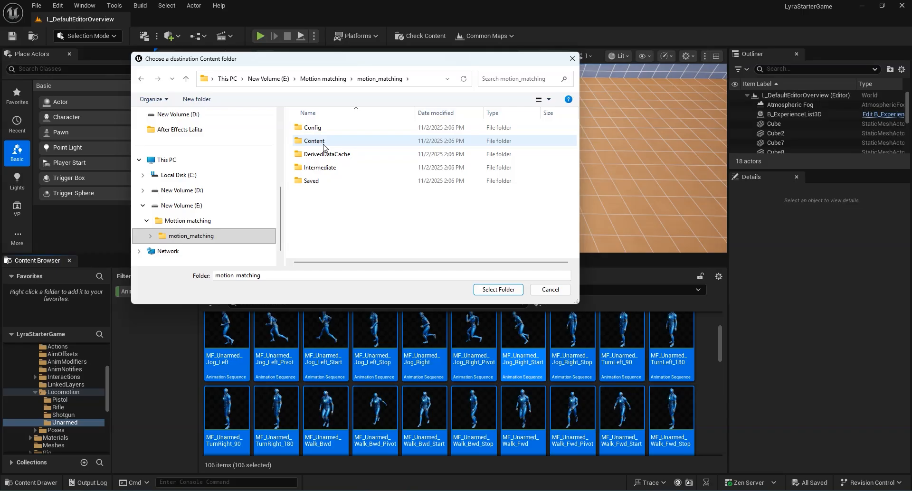
double_click(313, 141)
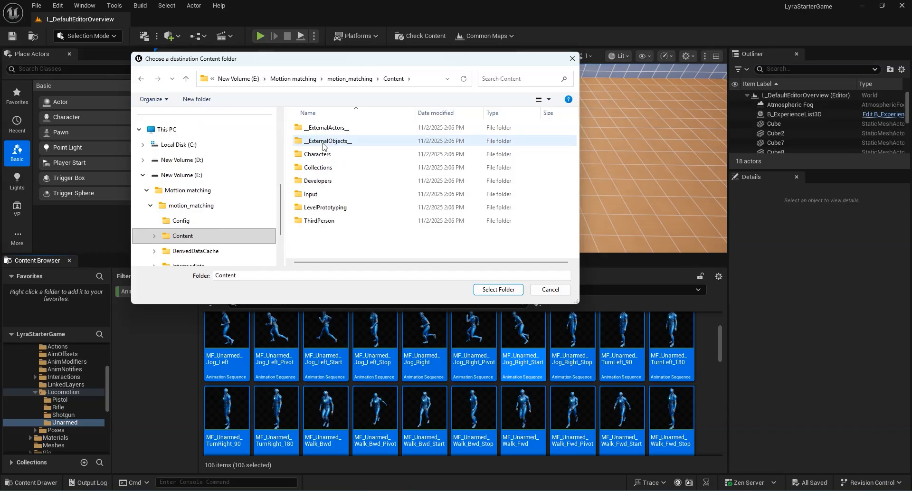
left_click_drag(379, 61, 345, 62)
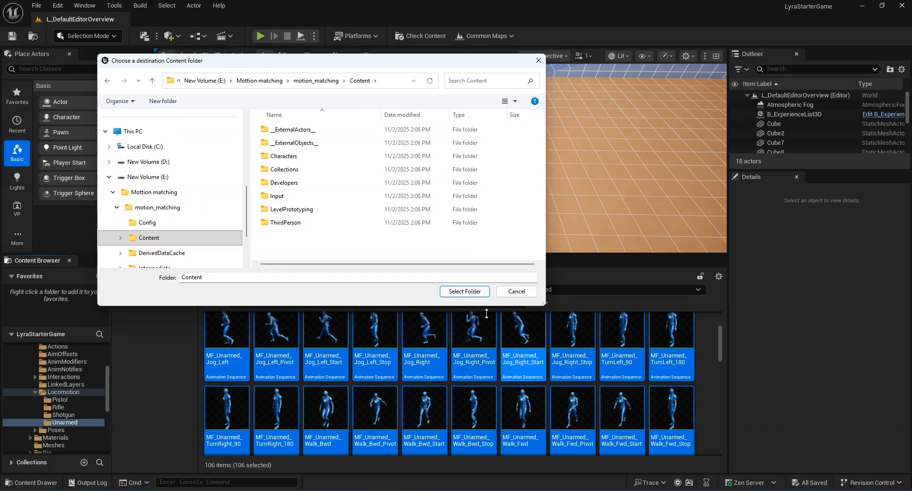
left_click(464, 291)
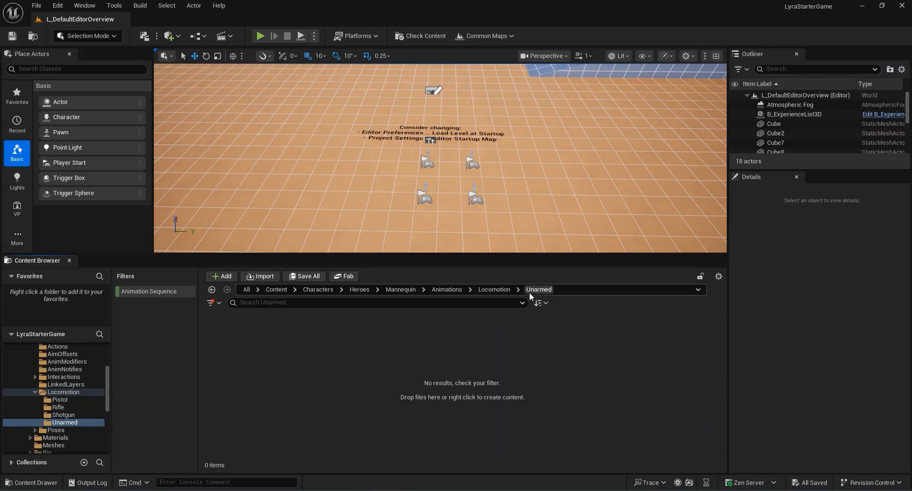
Step: Close the LyraStarterGame editor and browse to the Characters/Mannequins/Anims/Unarmed/Jog folder in the motion_matching project
left_click(903, 6)
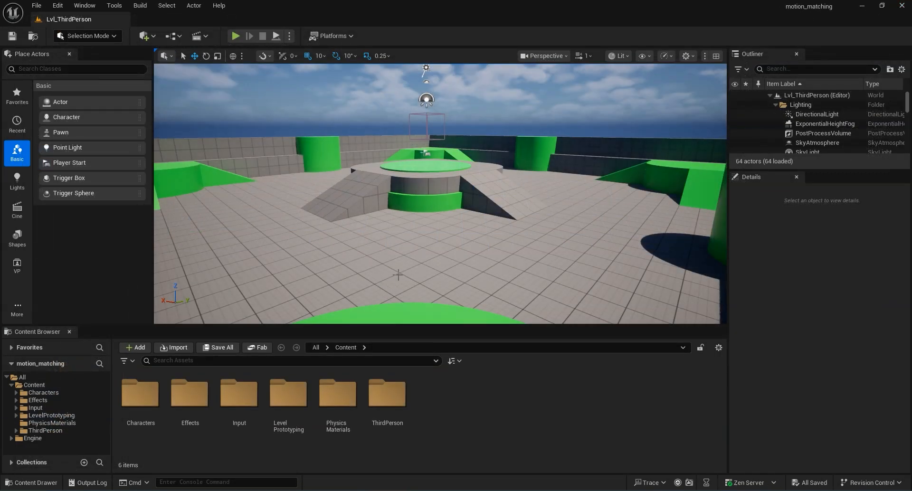
middle_click_drag(456, 291, 471, 294)
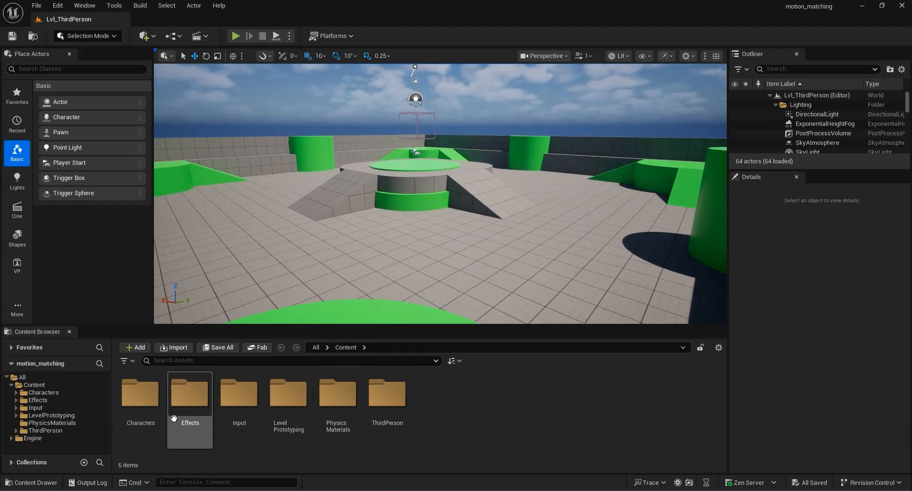
double_click(151, 398)
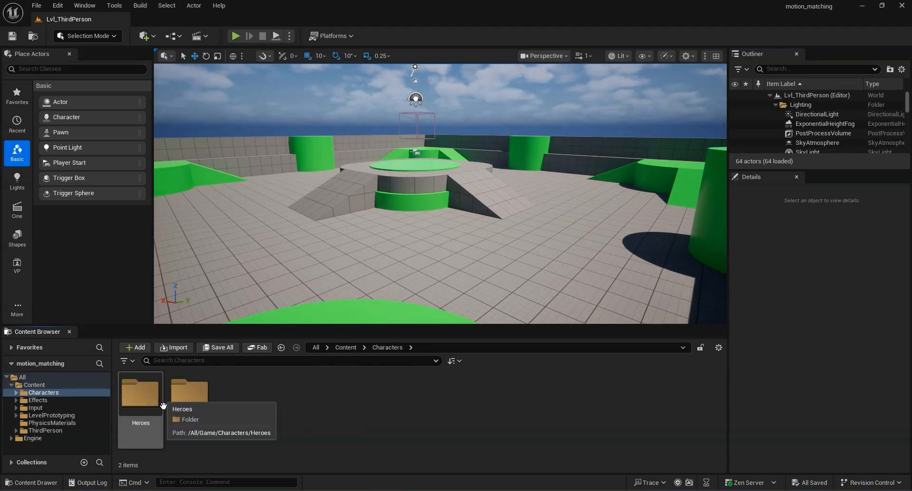
double_click(194, 394)
double_click(153, 398)
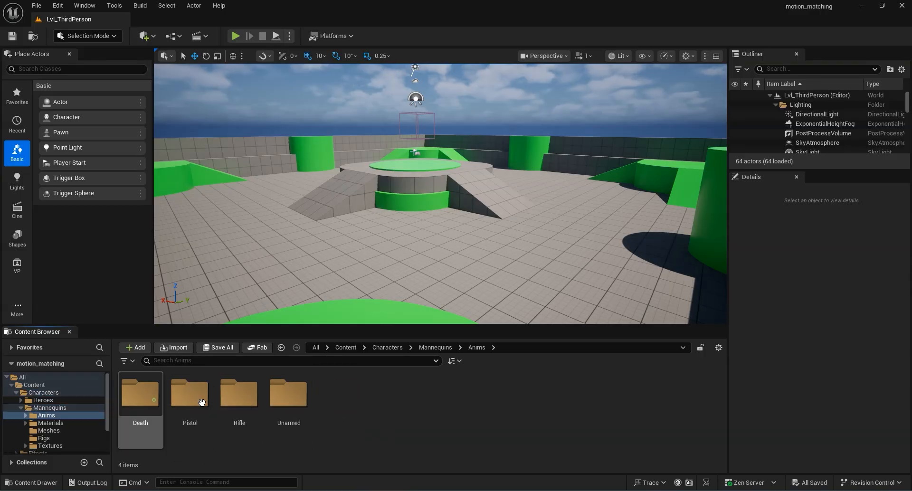
double_click(289, 402)
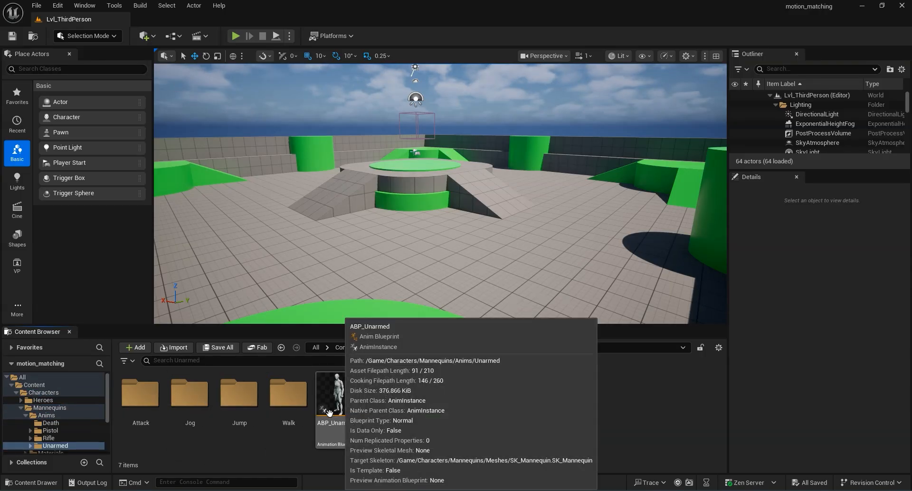
double_click(209, 407)
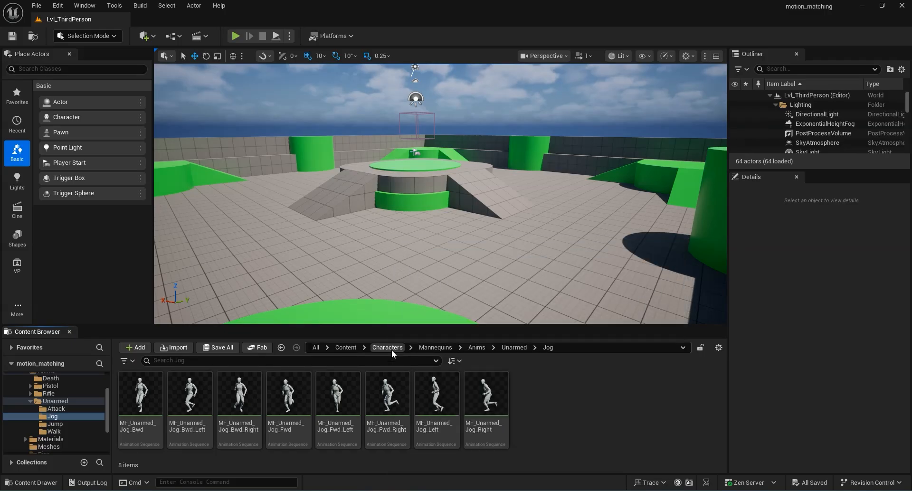
Step: Browse to Characters/Heroes/Mannequin/Animations/Locomotion/Unarmed and enlarge the Content Browser to examine the migrated animations
left_click(388, 348)
double_click(139, 396)
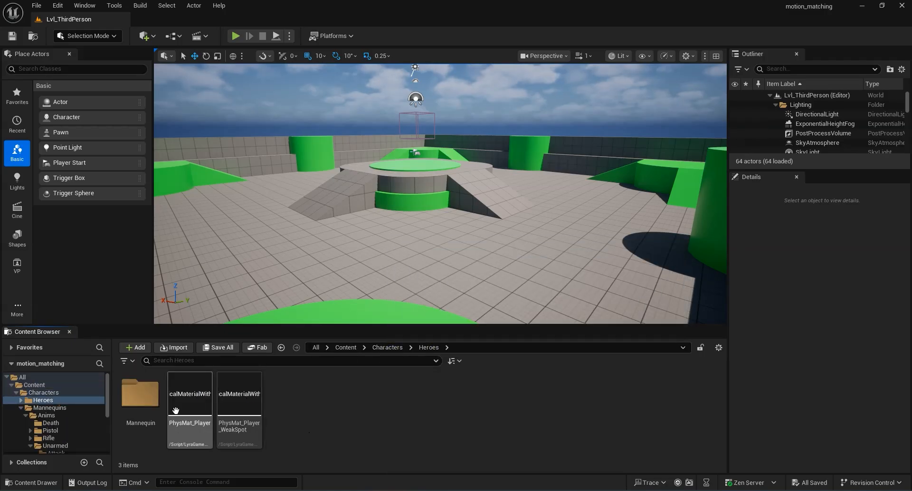
double_click(140, 394)
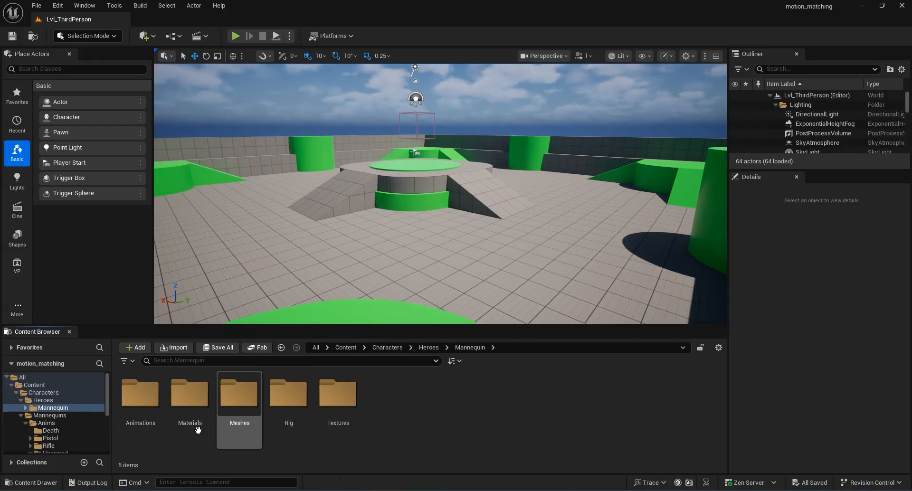
double_click(141, 394)
double_click(240, 394)
double_click(139, 396)
scroll(309, 422, "down", 1)
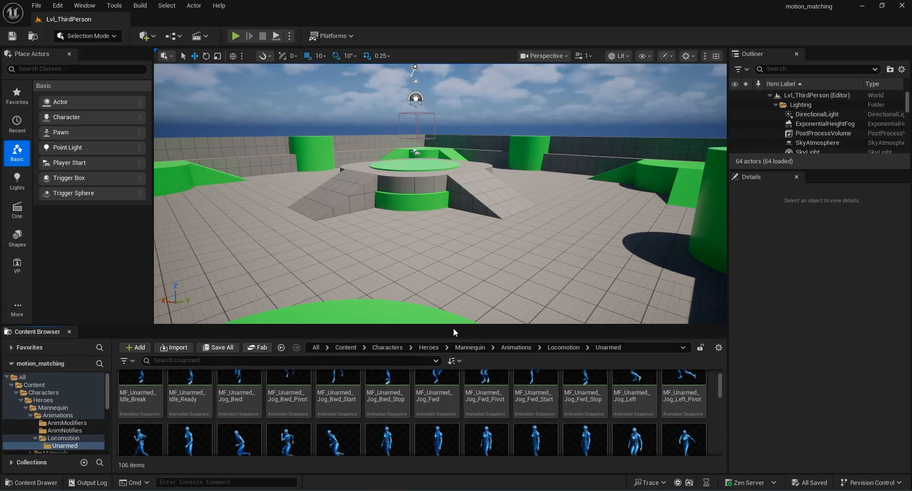
left_click_drag(454, 326, 473, 218)
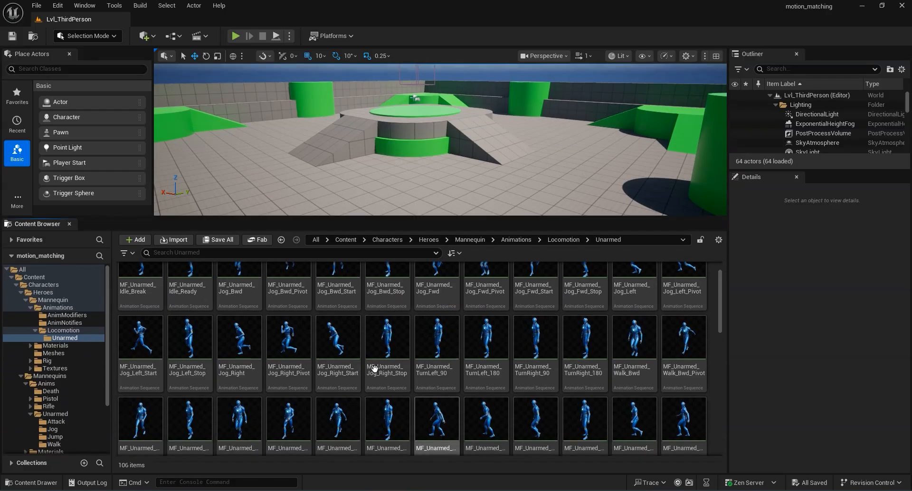
scroll(434, 356, "up", 1)
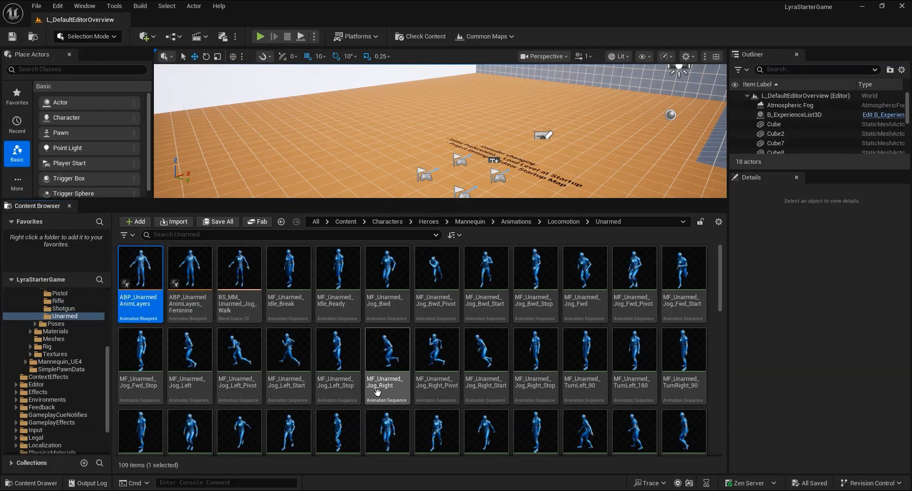
Step: In the LyraStarterGame project, preview the unarmed Jog_Left_Stop, Jog_Right, Jog_Right_Pivot, Jog_Right_Start and Jog_Right_Stop animations
left_click(338, 363)
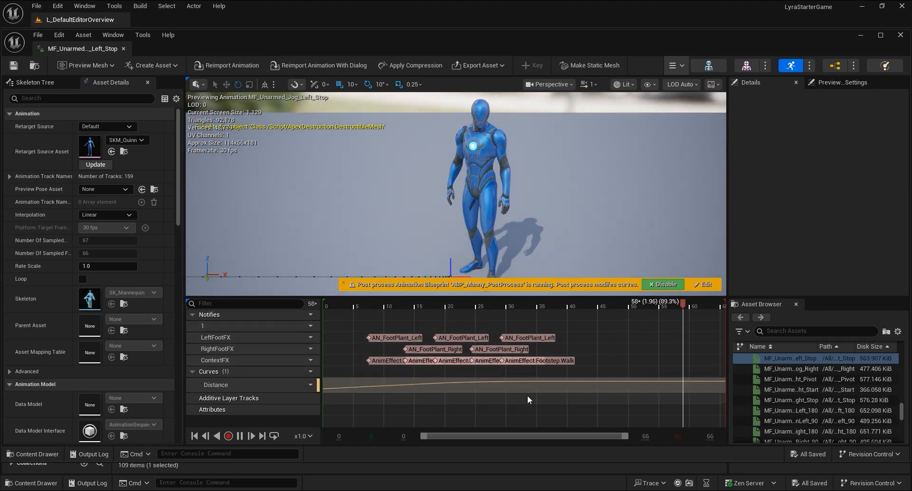
left_click(803, 369)
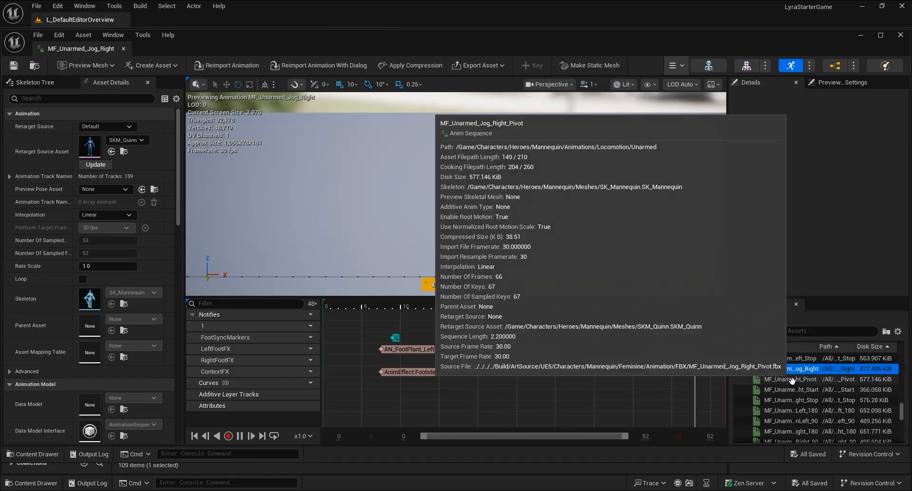
left_click(790, 379)
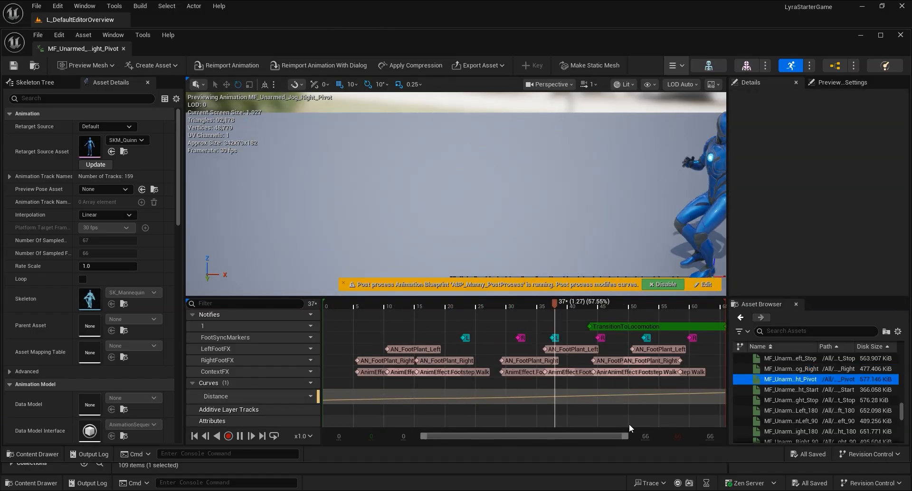
left_click(778, 389)
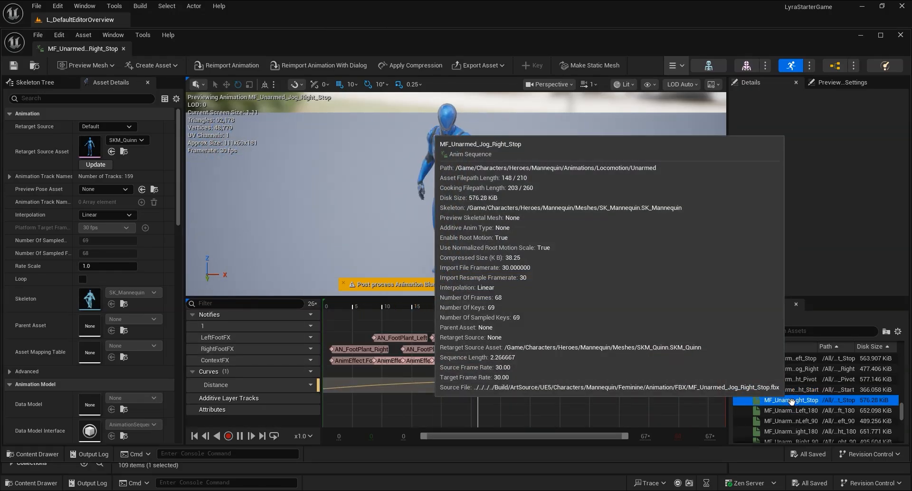
left_click(793, 401)
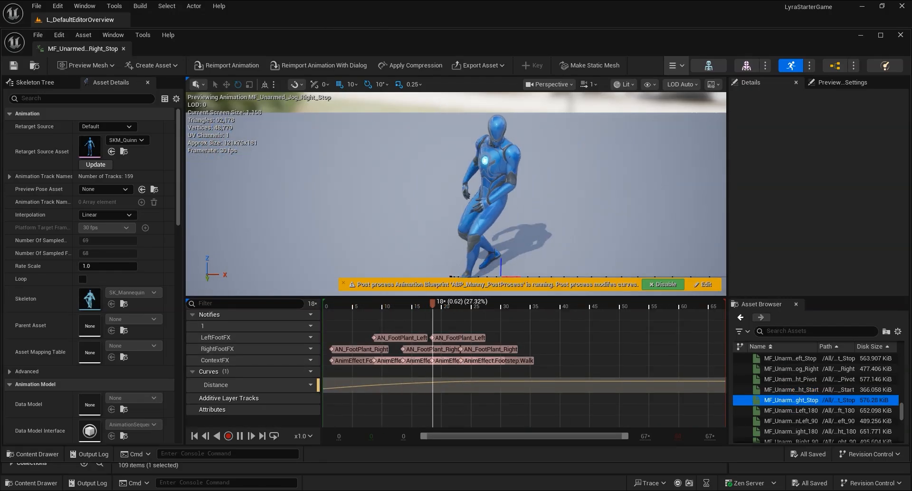
Step: Preview the MF_Unarmed TurnLeft_180, TurnLeft_90 and TurnRight_180 animations, return to TurnLeft_90, and close the animation editor
left_click(791, 410)
mouse_move(791, 411)
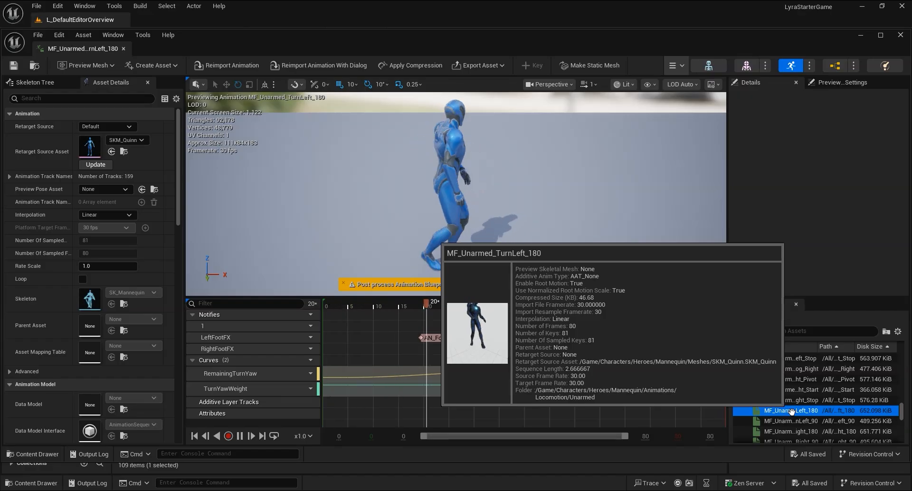
left_click(816, 422)
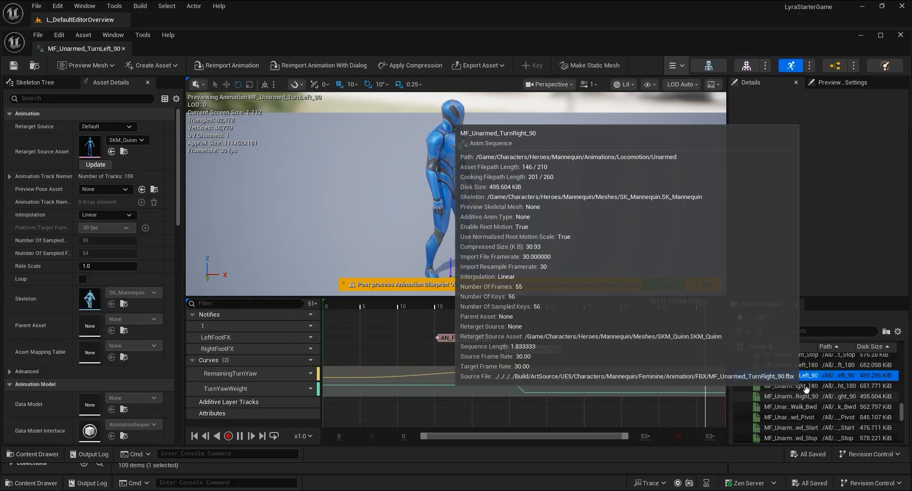
left_click(804, 387)
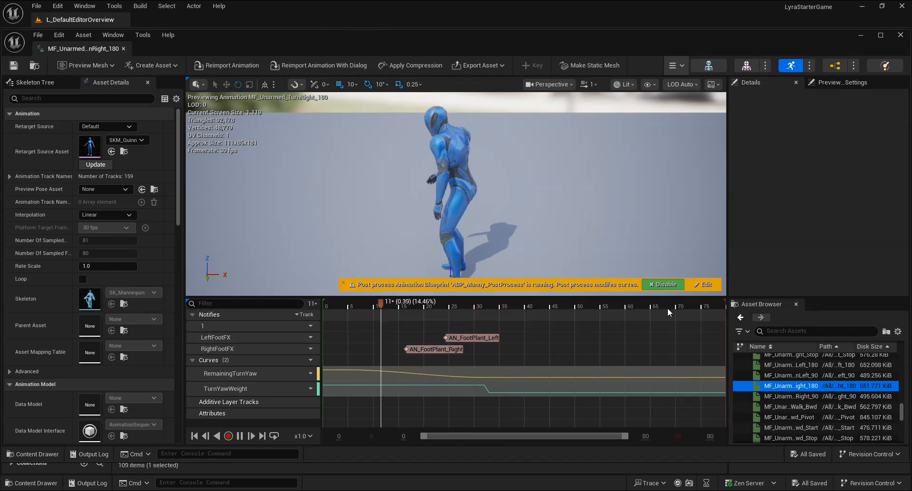
double_click(773, 376)
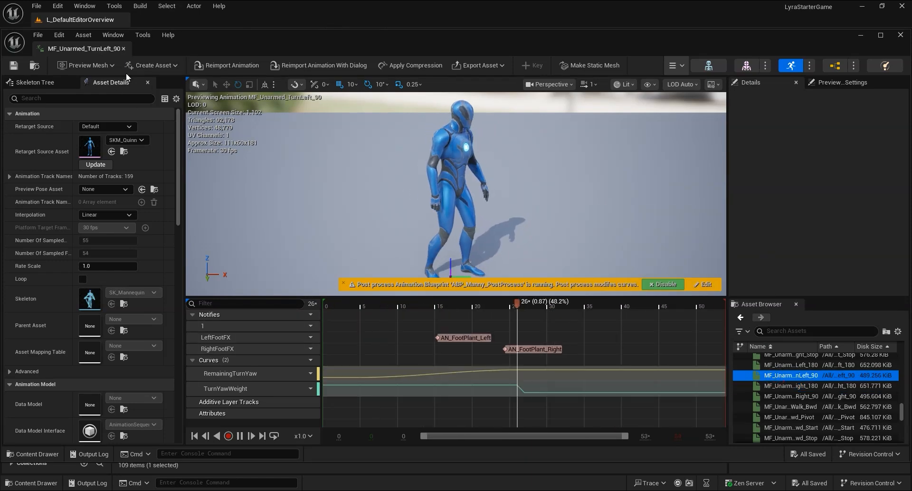
left_click(123, 49)
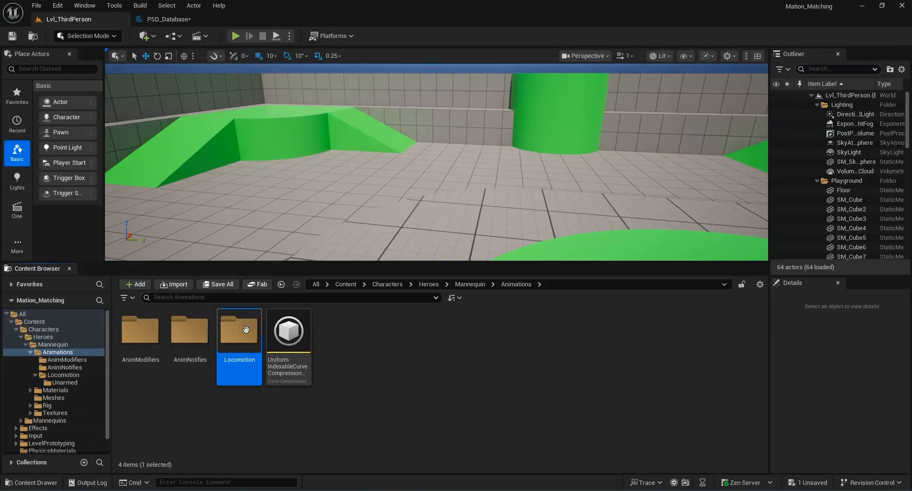
Step: In the Mation_Matching project, open all animations in the Locomotion/Unarmed folder in the Property Matrix, accepting the loading of 106 assets
double_click(240, 332)
double_click(142, 332)
left_click(159, 336)
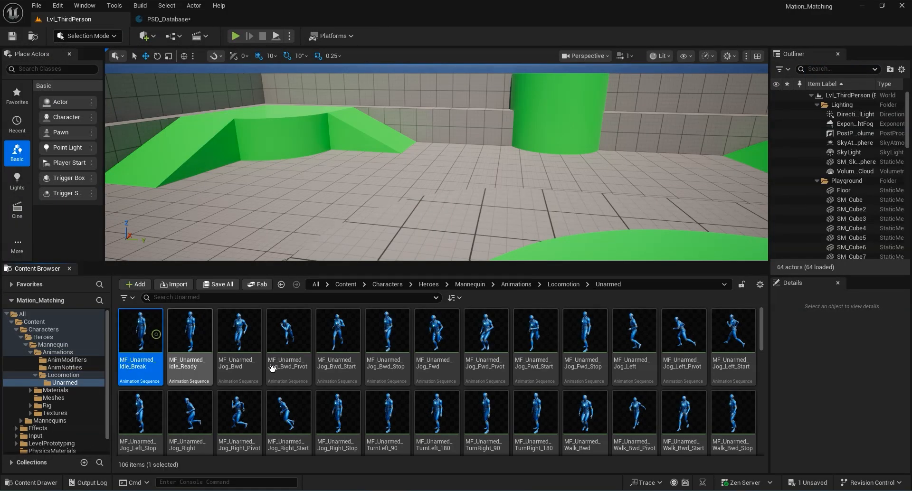
key("ctrl+a")
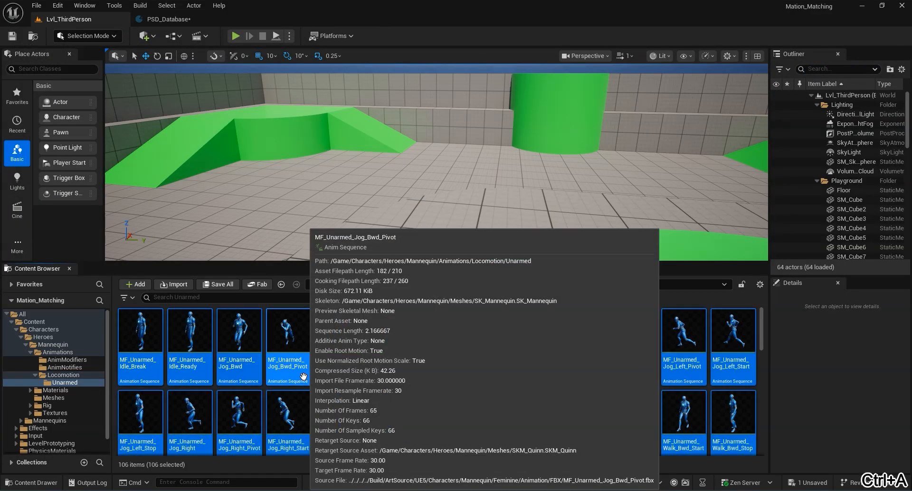
right_click(294, 375)
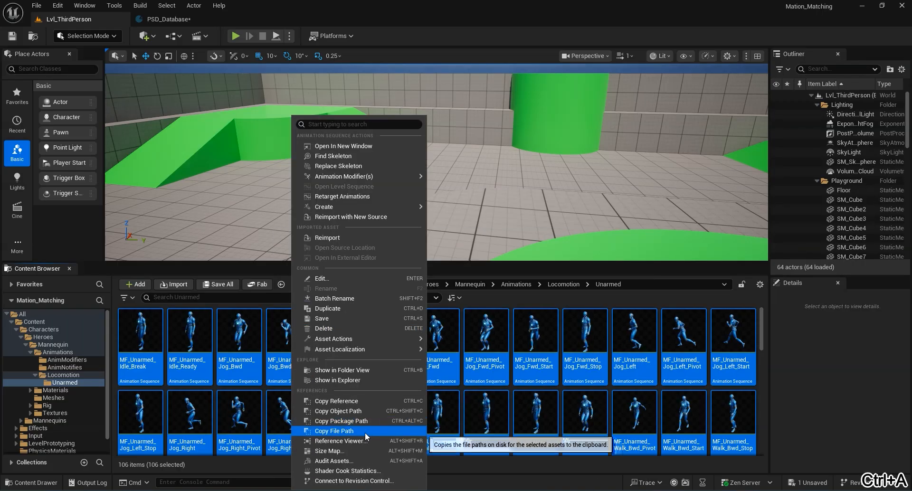
mouse_move(335, 340)
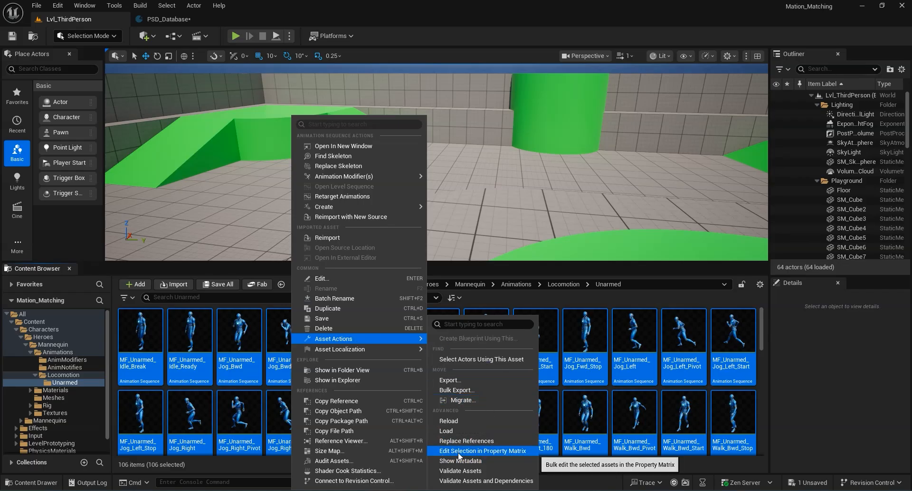
left_click(505, 451)
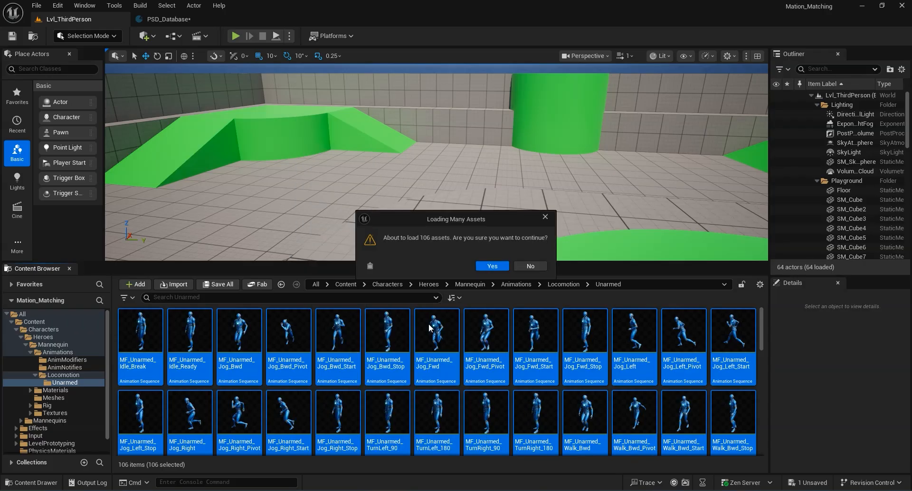
left_click(491, 266)
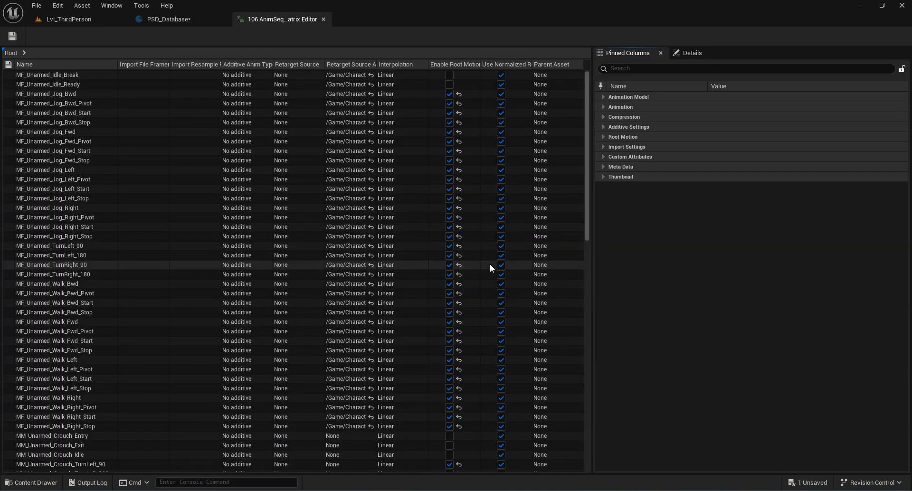
Step: Select all animation rows in the Property Matrix and turn on Enable Root Motion for every one
key("ctrl+a")
left_click(303, 180)
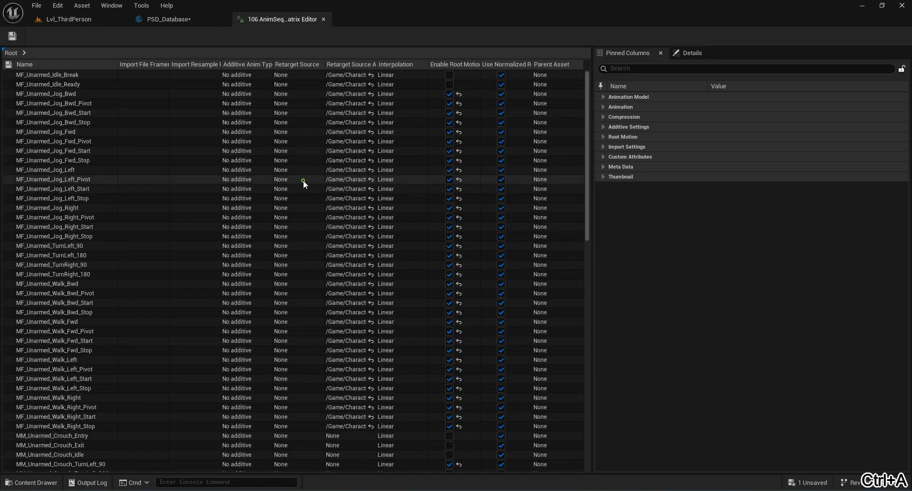
key("ctrl+a")
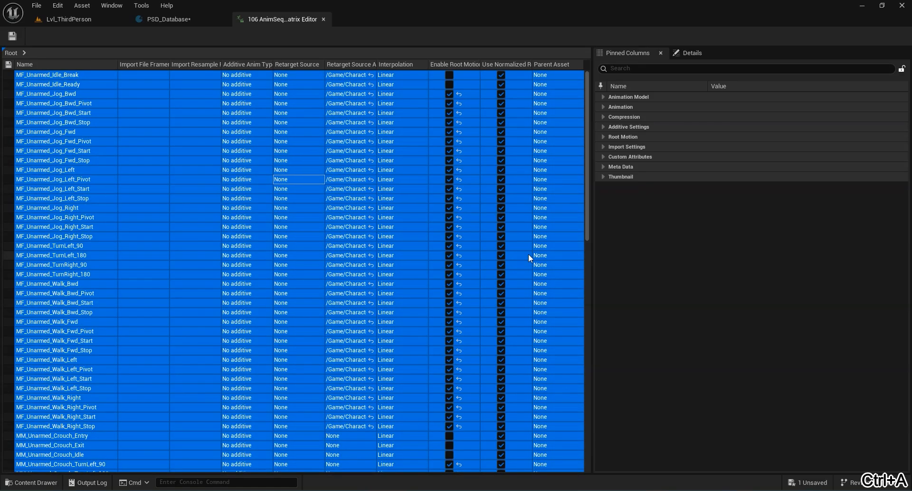
left_click(605, 137)
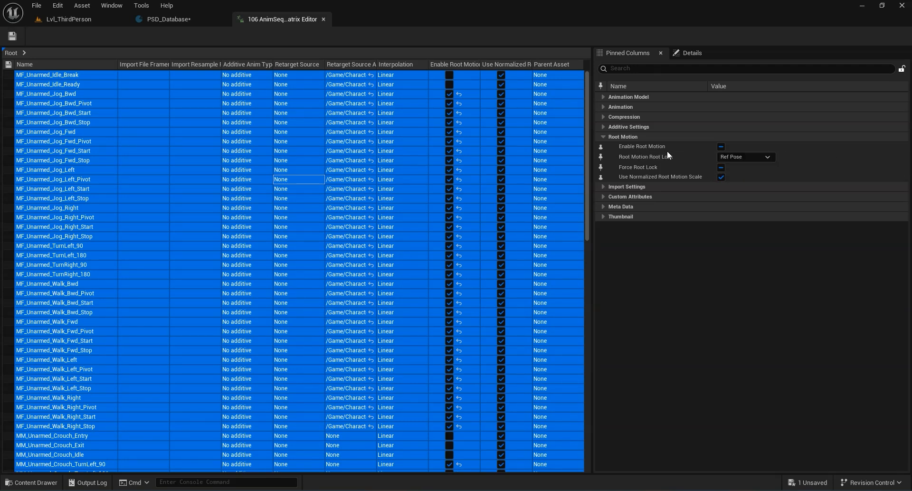
left_click(721, 147)
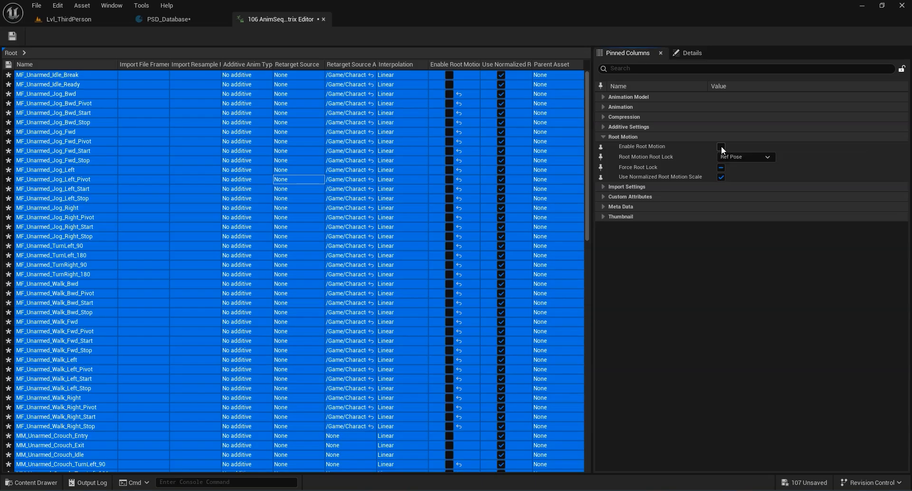
left_click(721, 146)
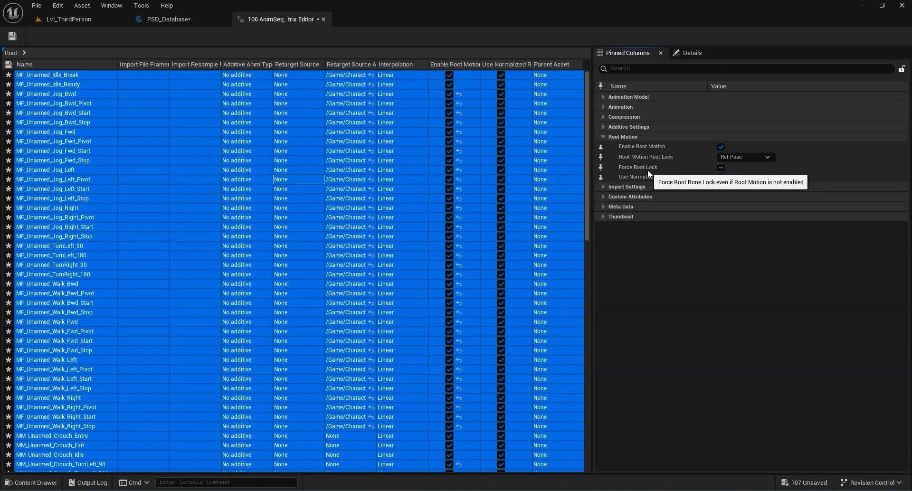
Step: Turn on Force Root Lock for all the selected animations
left_click(721, 168)
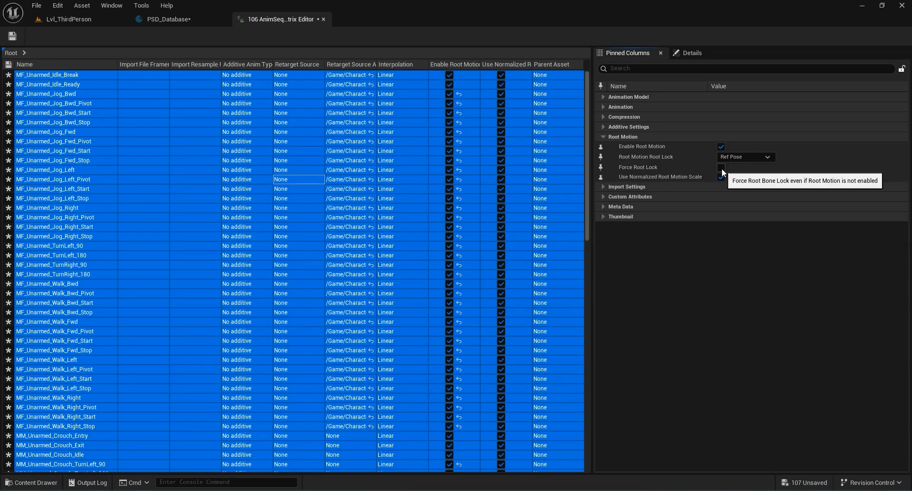
left_click(721, 168)
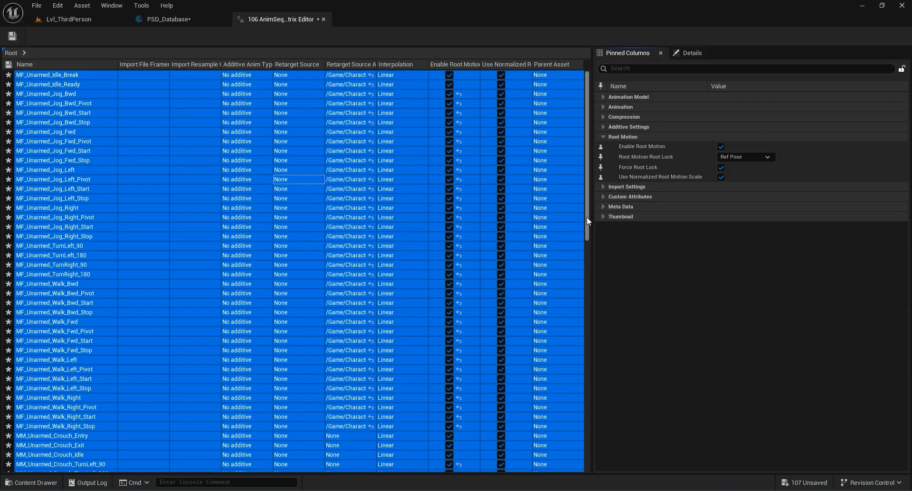
left_click_drag(587, 221, 570, 141)
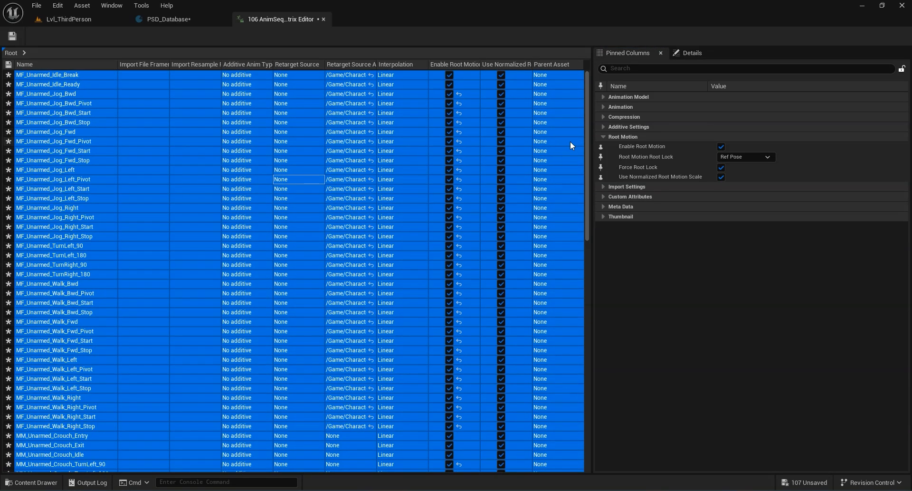
Step: Close the Property Matrix and the PSD_Database editor, switch to the motion_matching project, and enlarge its level viewport
left_click(324, 19)
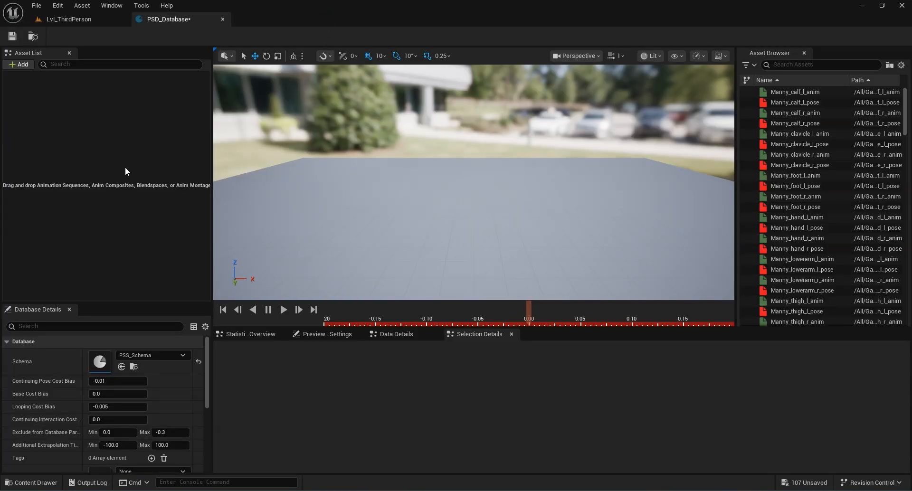
key("ctrl+w")
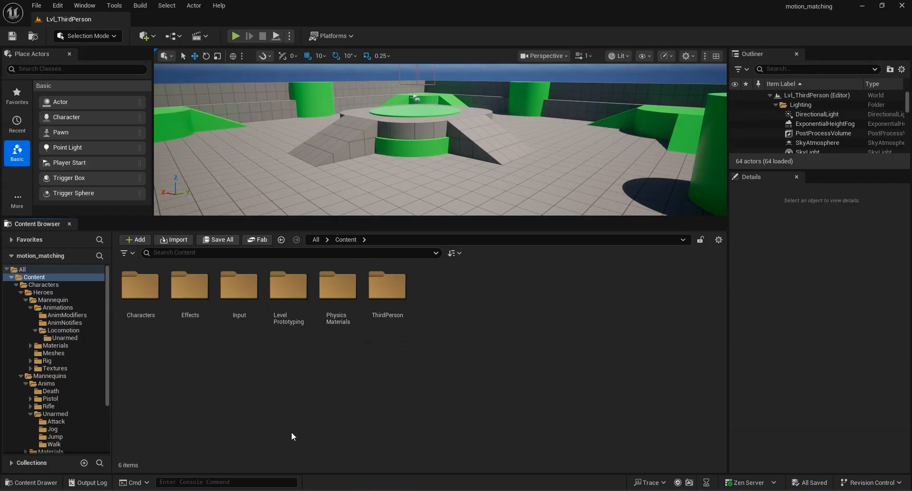
left_click_drag(346, 217, 347, 301)
Step: In the Motion matching notes, highlight the motion matching Trajectory and pose search entries, and minimise the notes
left_click(593, 490)
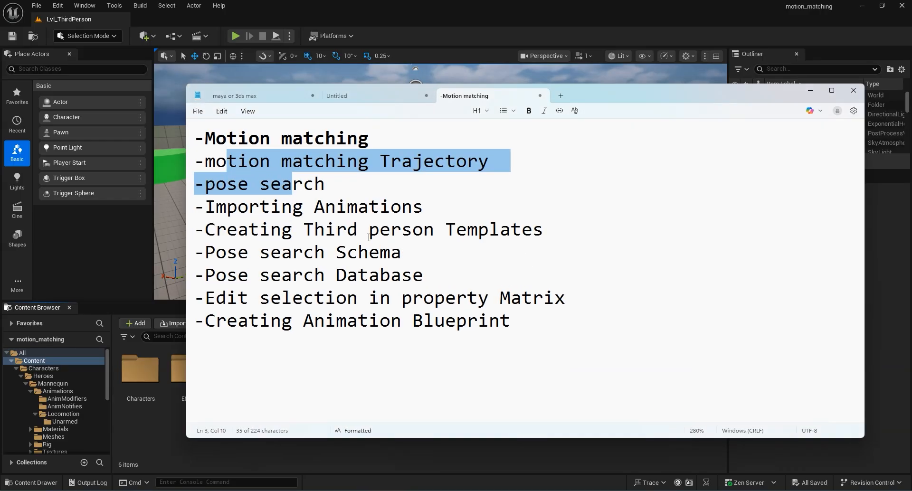
left_click(232, 171)
left_click_drag(205, 162, 490, 155)
left_click_drag(205, 186, 202, 162)
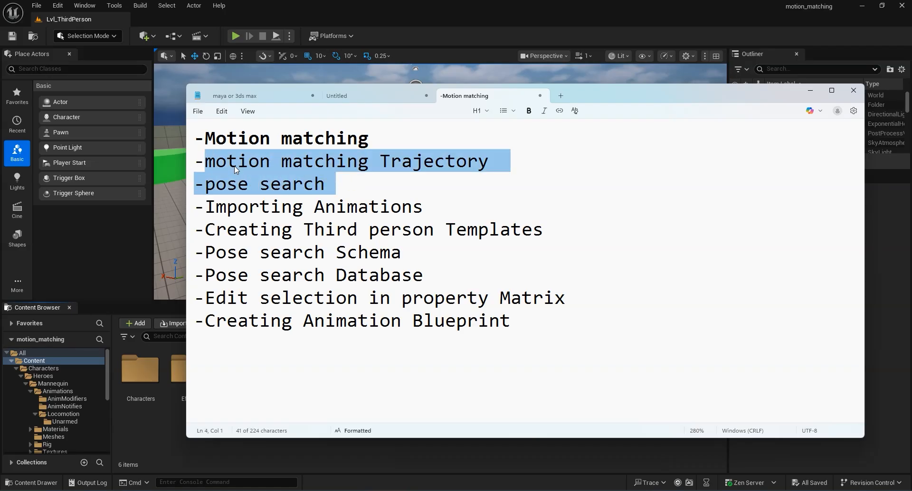
left_click(811, 93)
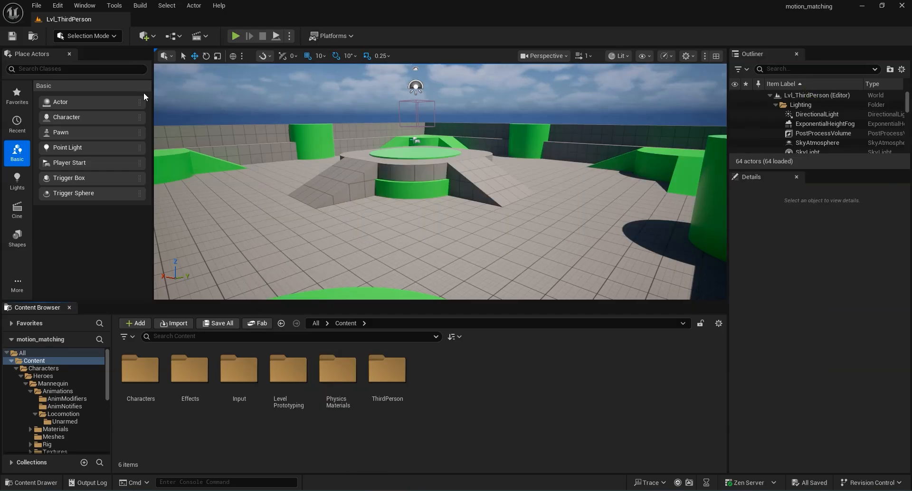
Step: Find the Motion Trajectory plugin among the project's plugins and enable it, accepting its experimental status
left_click(58, 6)
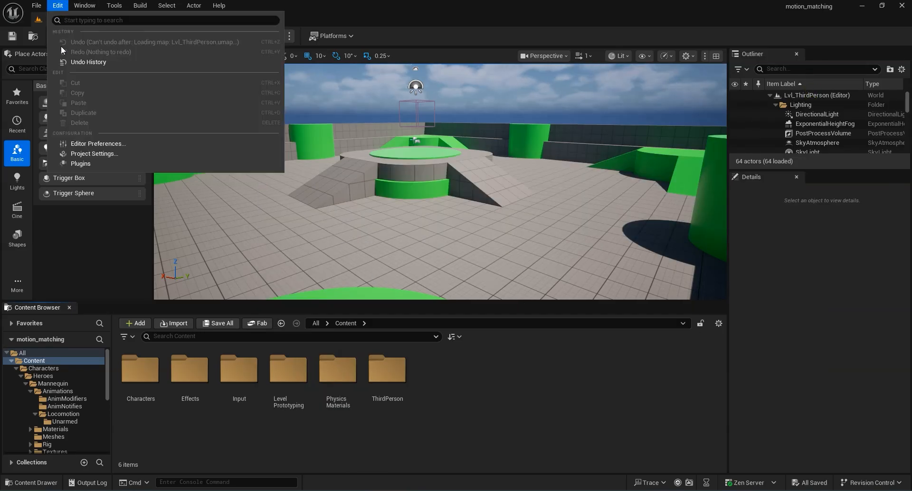
left_click(81, 163)
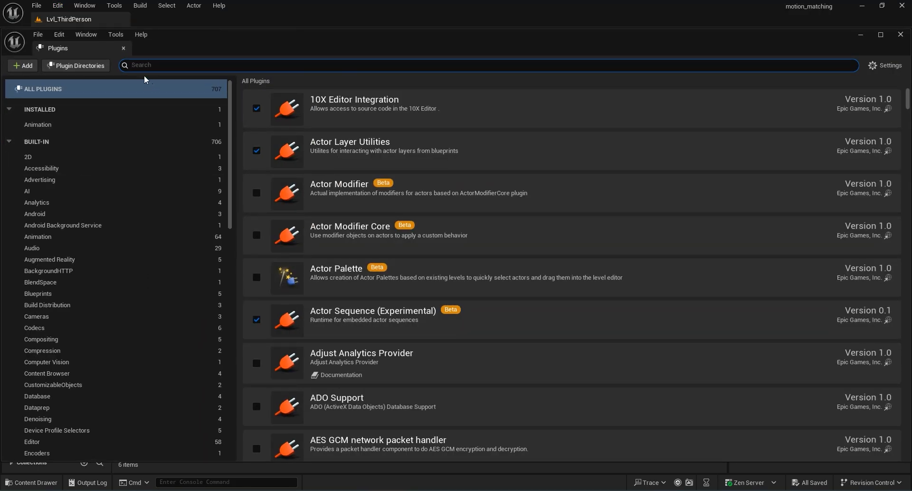
type("motion tra")
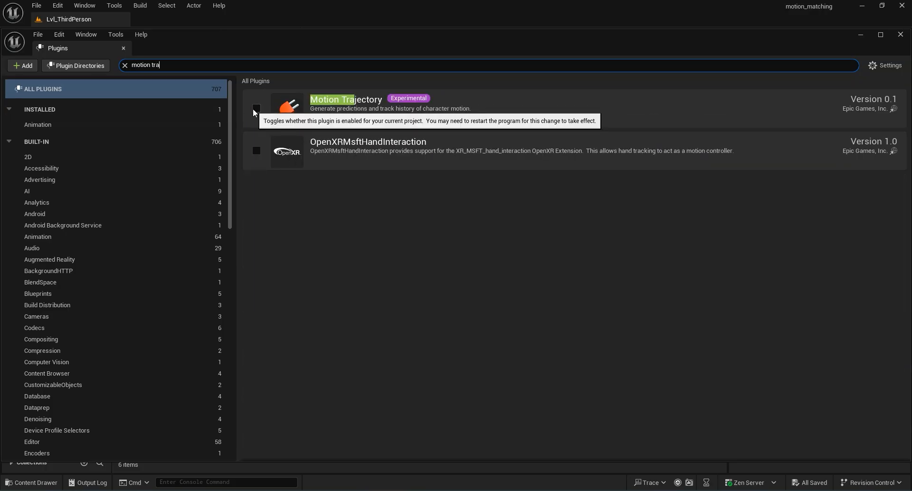
left_click(256, 109)
left_click(534, 273)
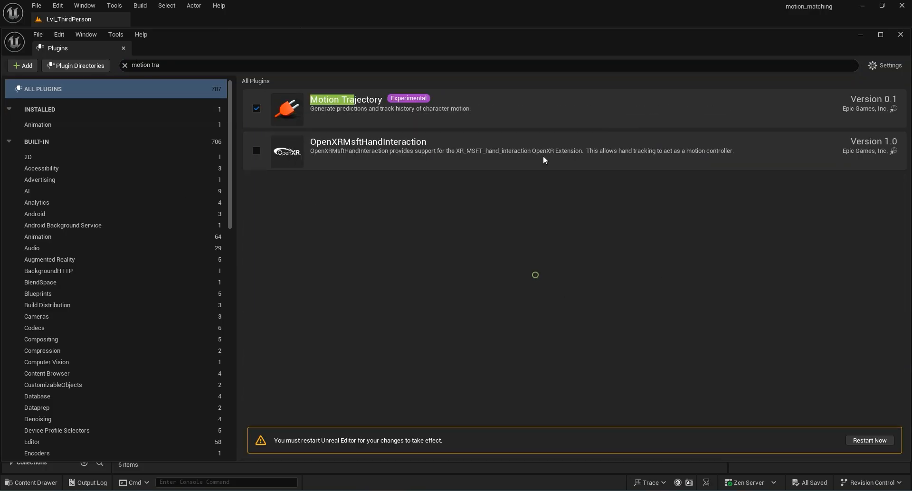
Step: Find and enable the Pose Search plugin, and close the plugin browser
left_click(125, 65)
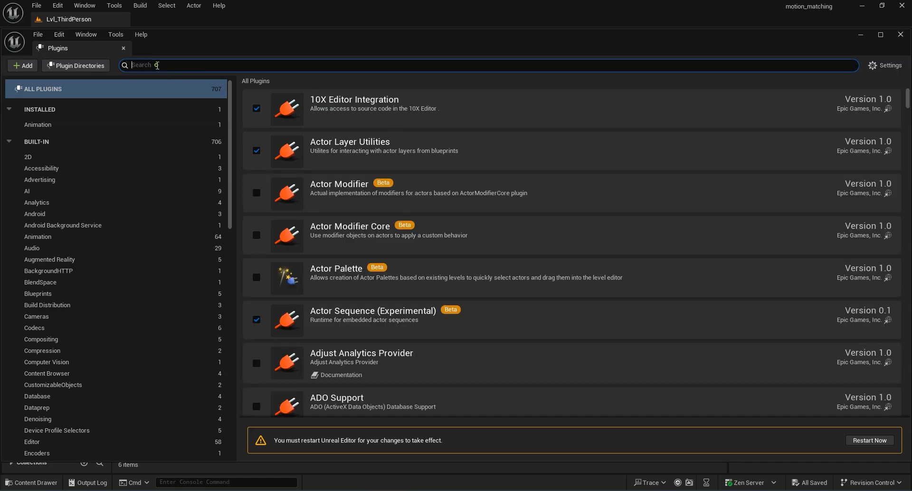
type("pose sear")
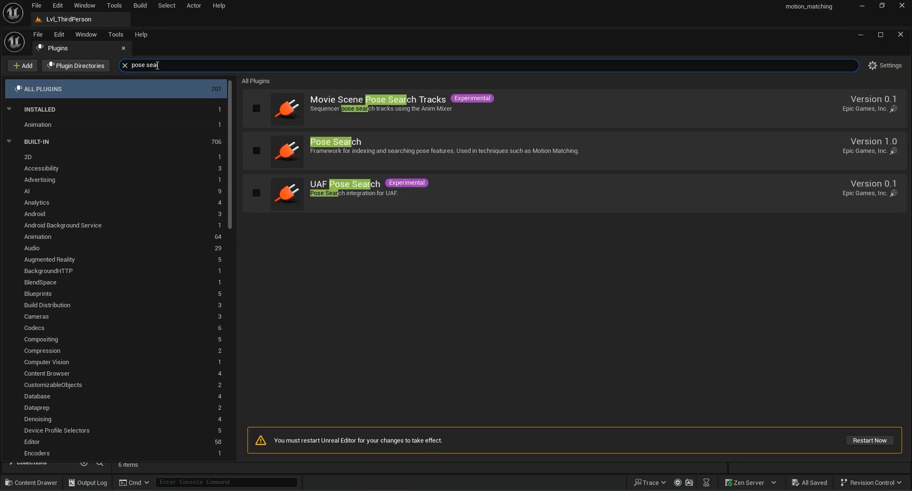
left_click(257, 150)
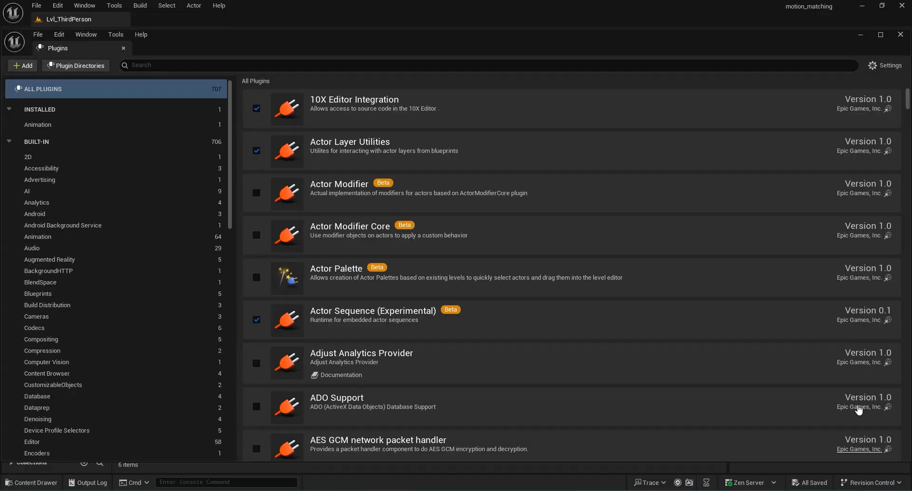
left_click(124, 48)
left_click(375, 323)
left_click(461, 400)
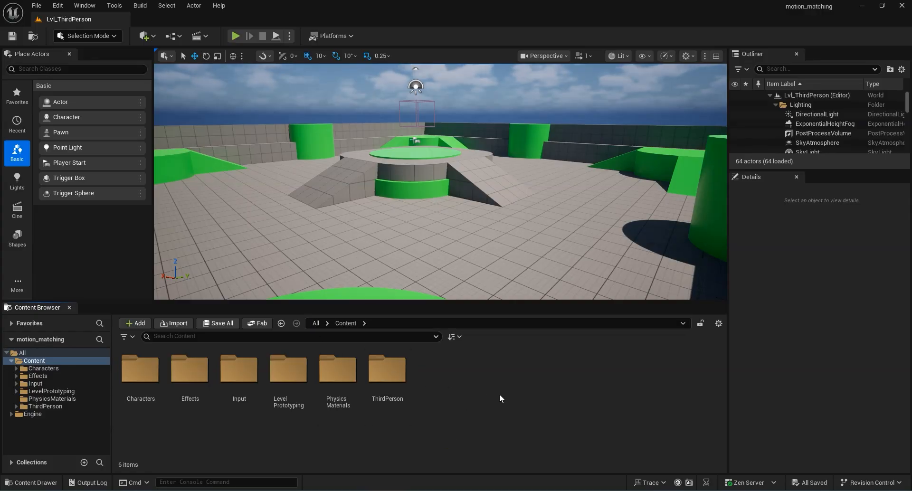
left_click(314, 323)
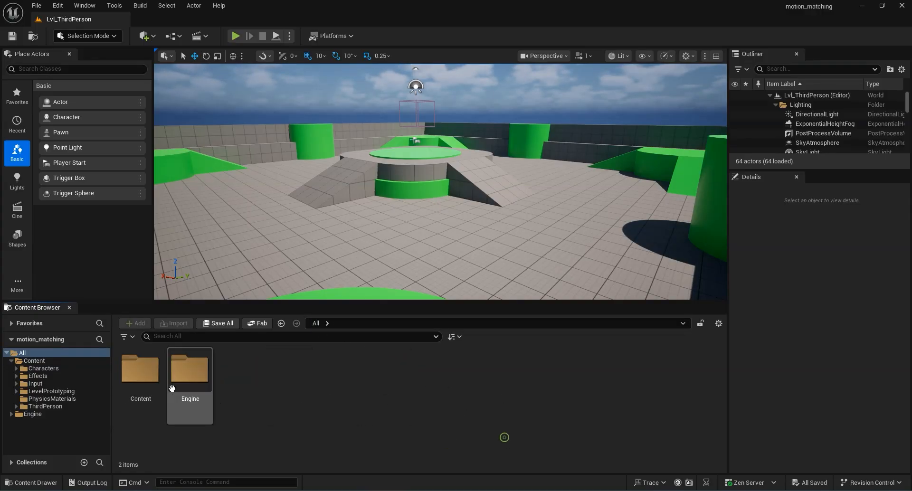
double_click(141, 378)
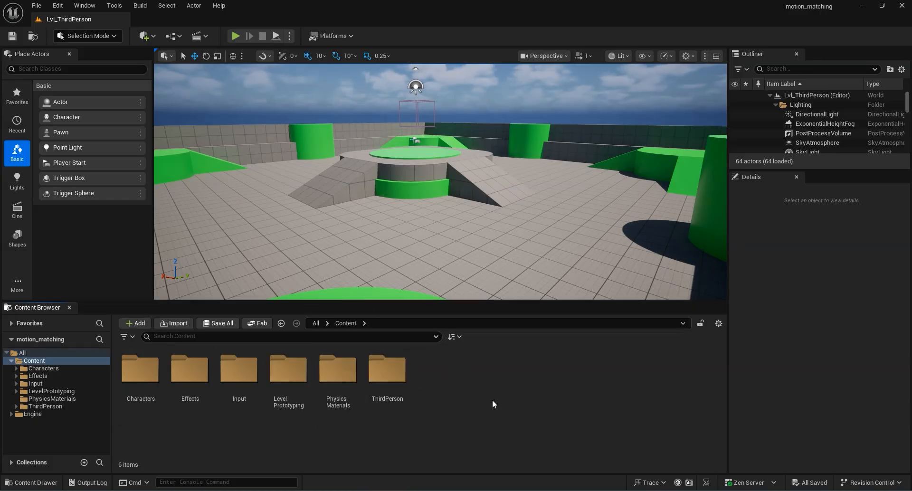
Step: Create a Pose Search Schema in the Content folder, using the SK_Mannequin skeleton from Characters/Heroes/Mannequin/Meshes
left_click_drag(392, 302, 393, 322)
right_click(432, 394)
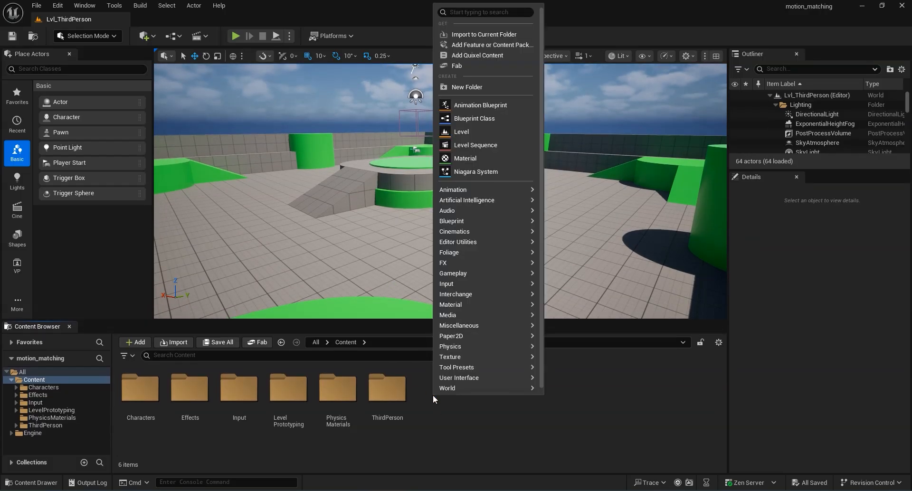
mouse_move(449, 190)
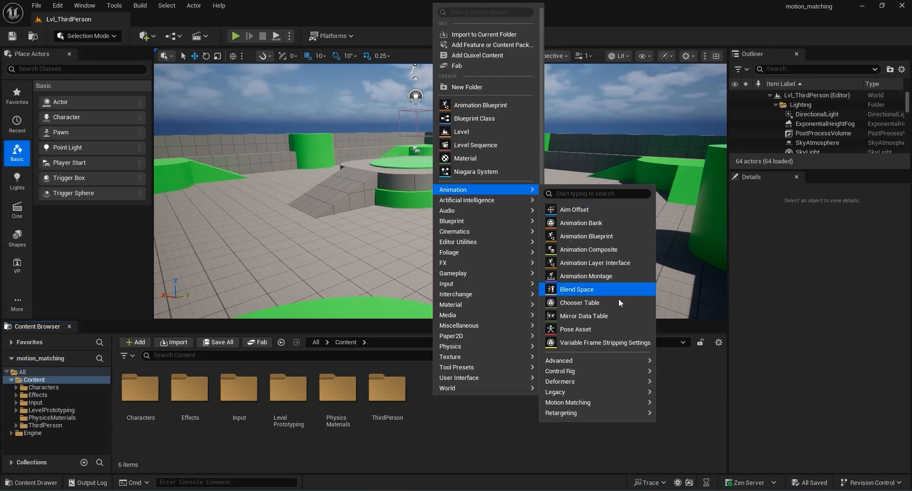
mouse_move(566, 405)
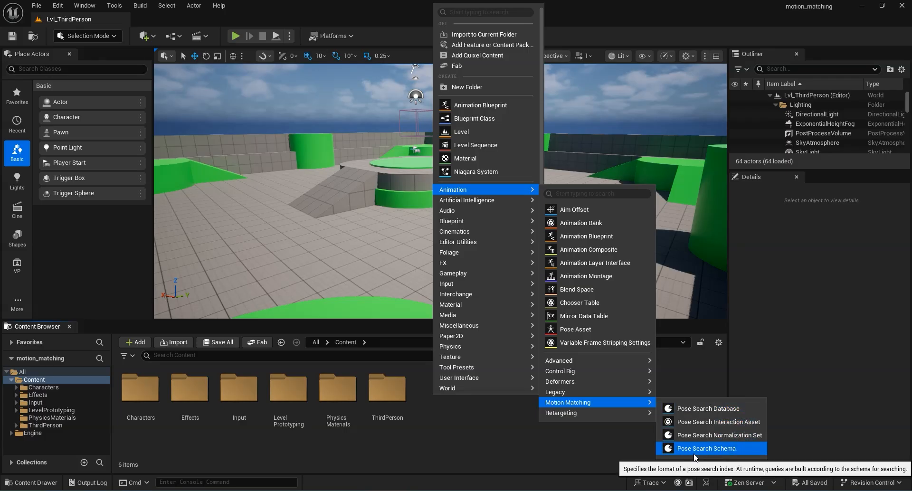
left_click(708, 450)
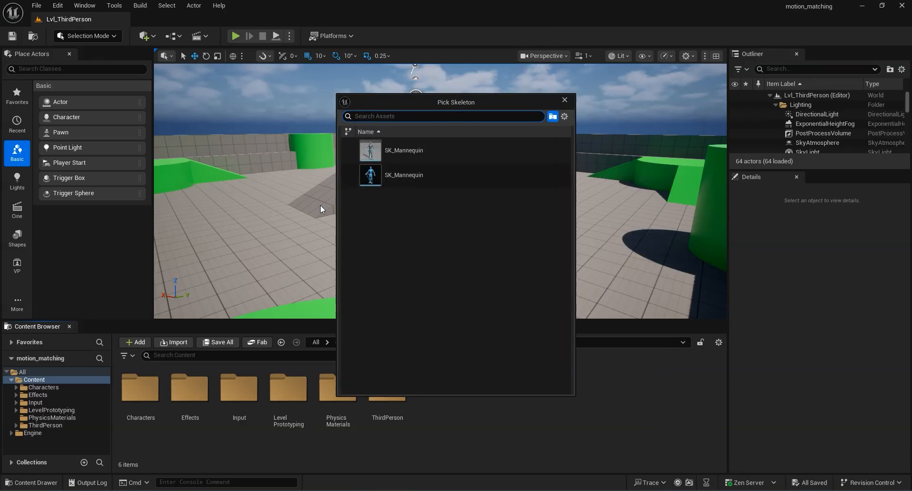
mouse_move(418, 177)
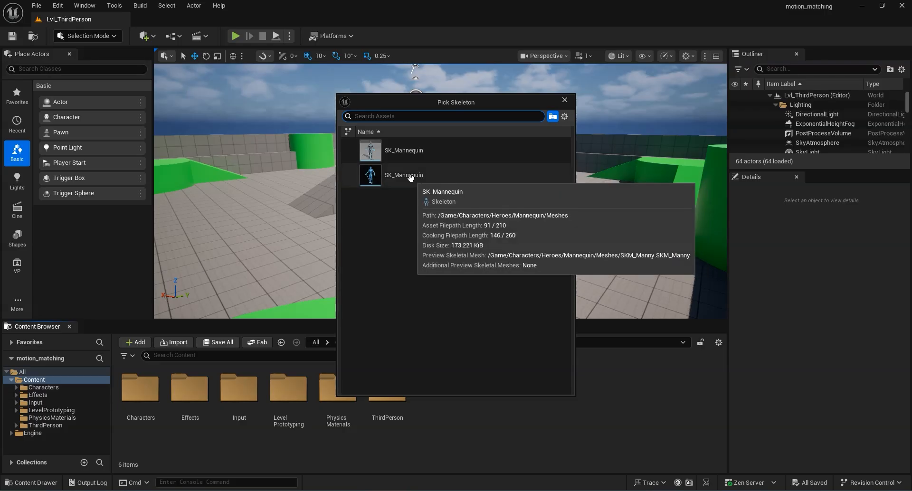
left_click(439, 179)
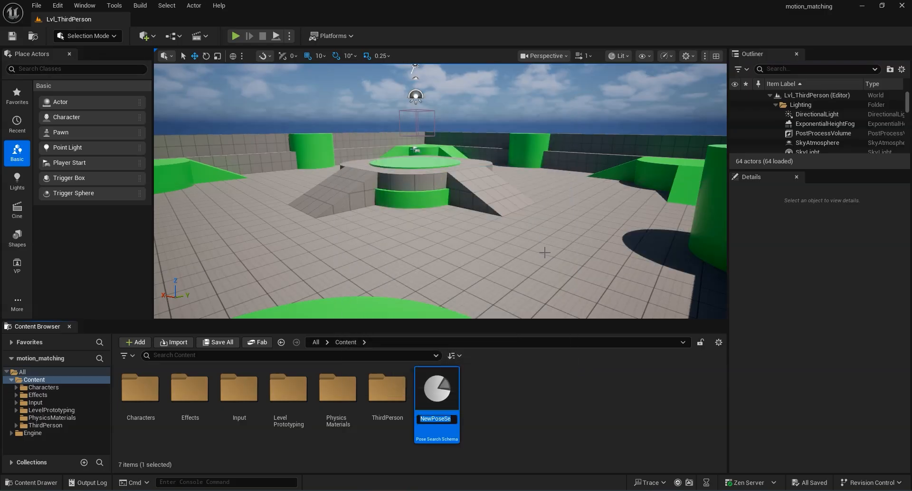
Step: Replace the default name of the new Pose Search Schema with pss_BP
key("Left")
key("Delete")
key("Delete")
key("Delete")
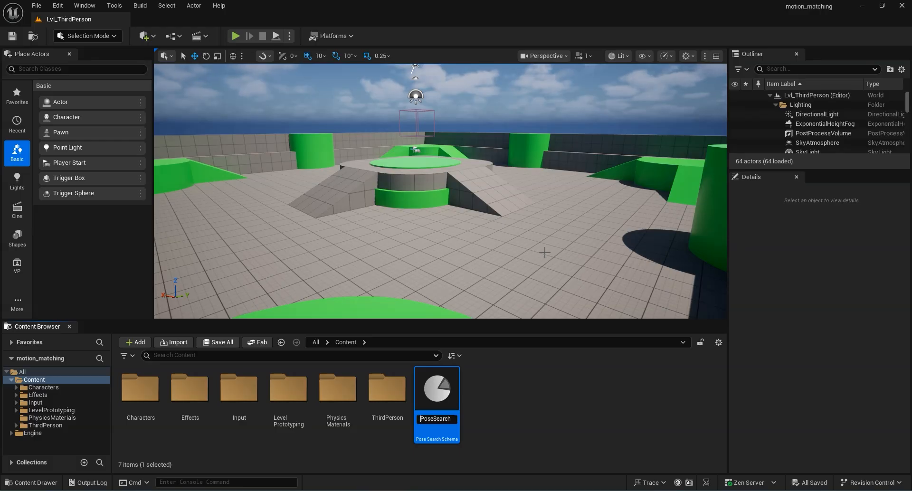
key("Delete")
key("Delete")
key("Delete")
key("Delete")
key("Delete")
key("Delete")
key("Delete")
key("Delete")
key("Delete")
key("Delete")
key("Delete")
key("Delete")
key("Delete")
key("Delete")
key("Delete")
key("Delete")
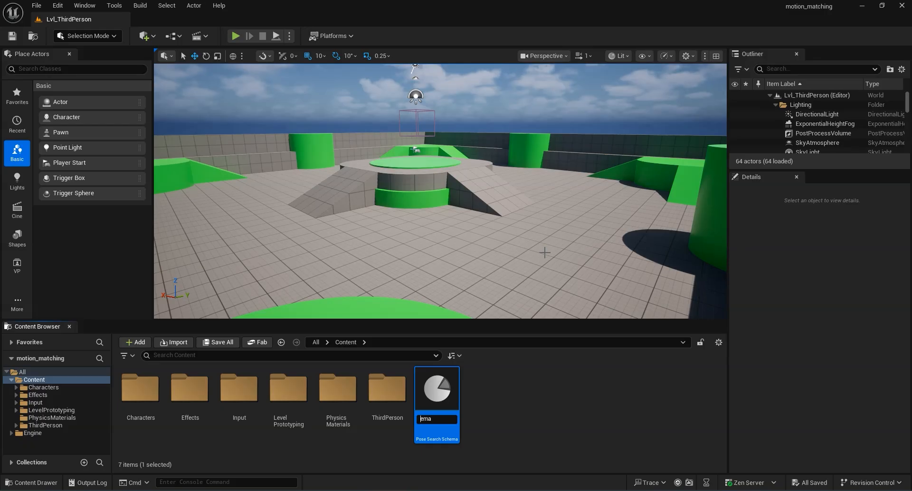
type("pss_BP")
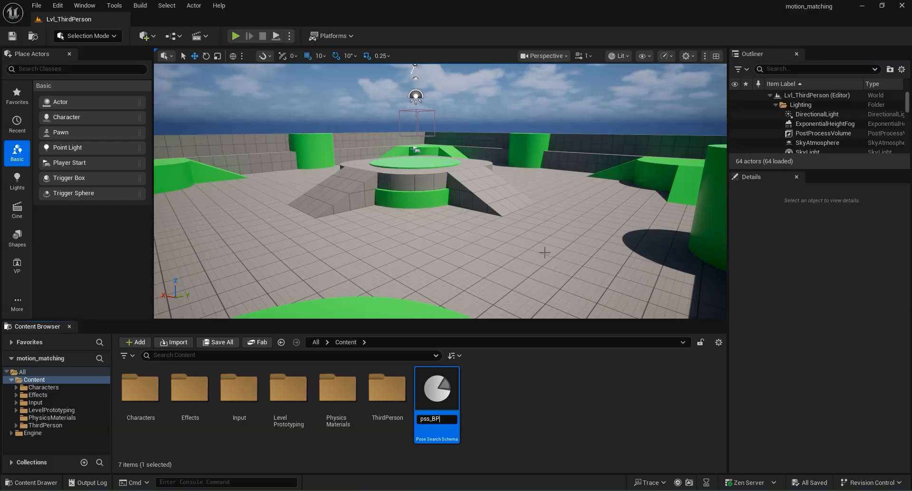
key("Return")
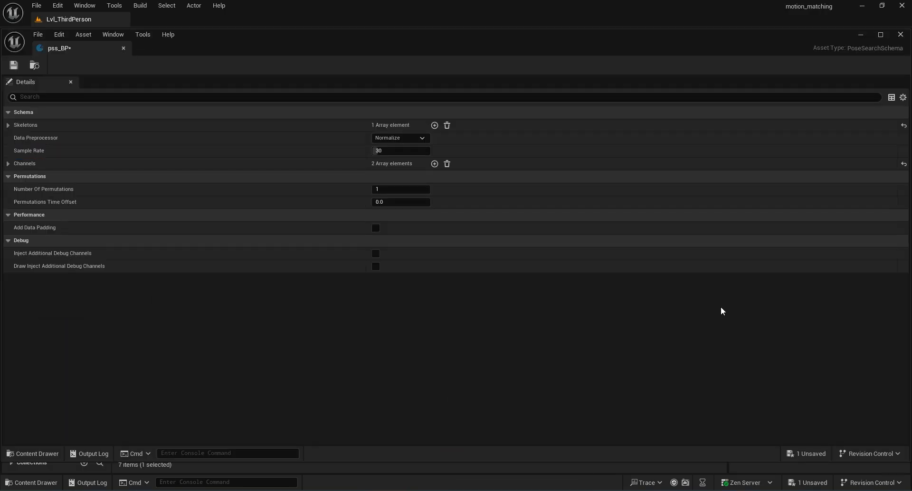
Step: Examine the skeleton entry and the Trajectory and Pose channels of the pss_BP schema, and close its editor
left_click(7, 127)
left_click(17, 138)
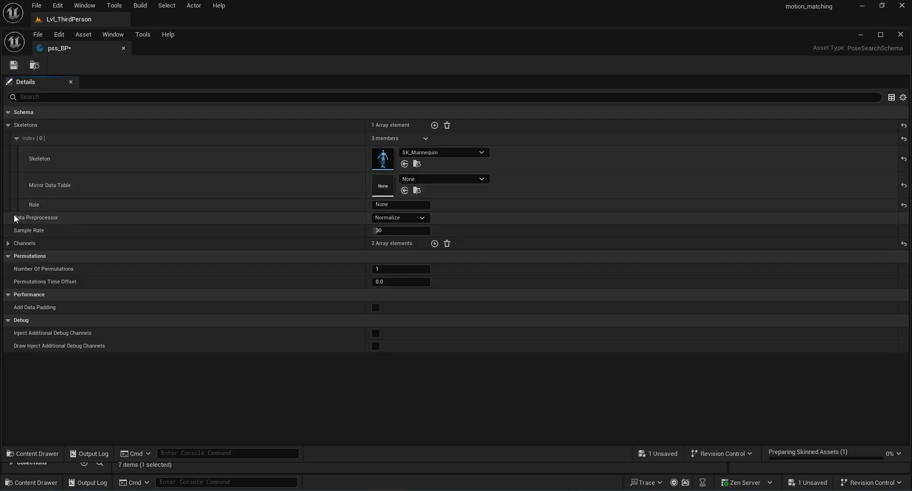
left_click(7, 244)
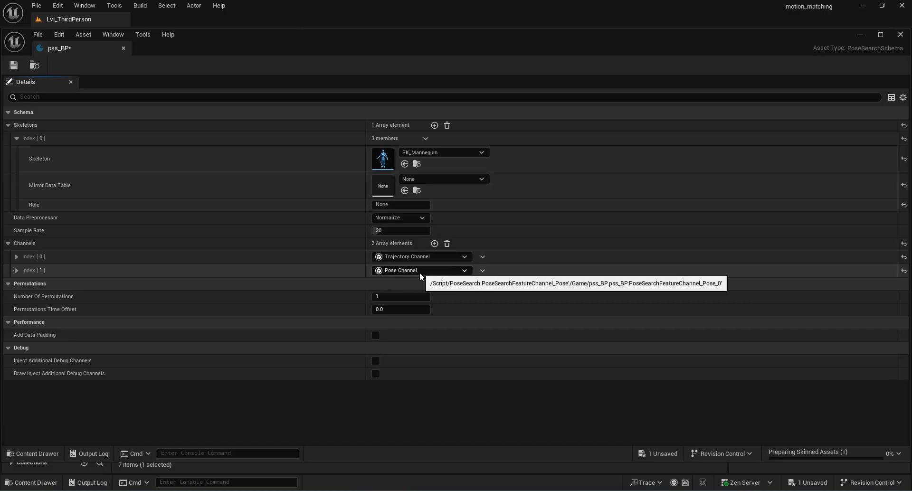
left_click(16, 257)
left_click(15, 257)
left_click(16, 270)
left_click(17, 270)
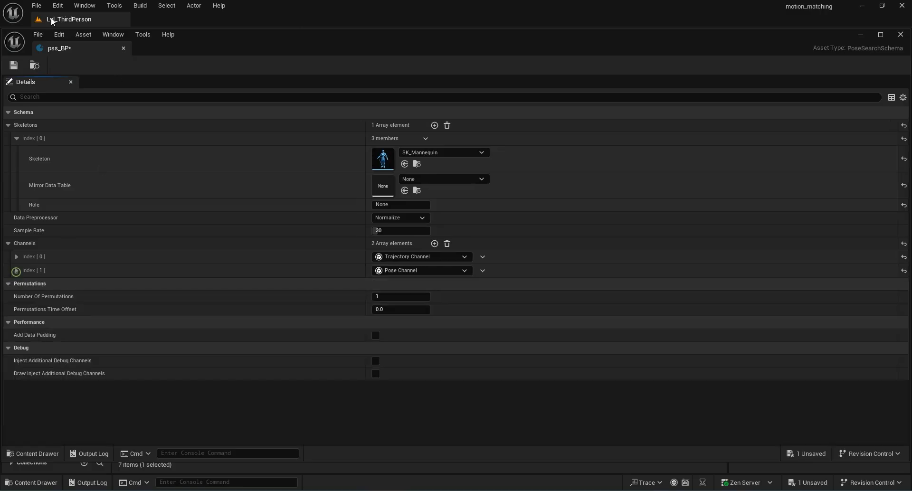
left_click(123, 48)
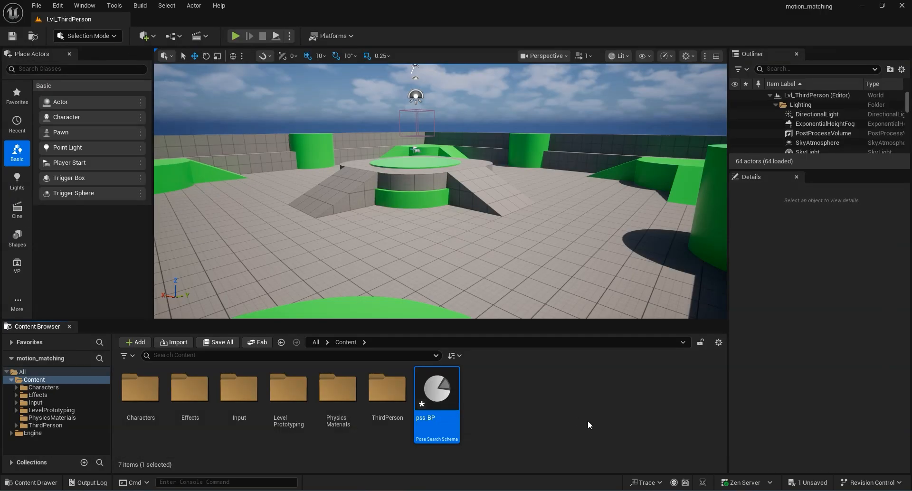
Step: Create a Pose Search Database in the Content folder, using pss_BP as its schema
right_click(514, 414)
mouse_move(551, 208)
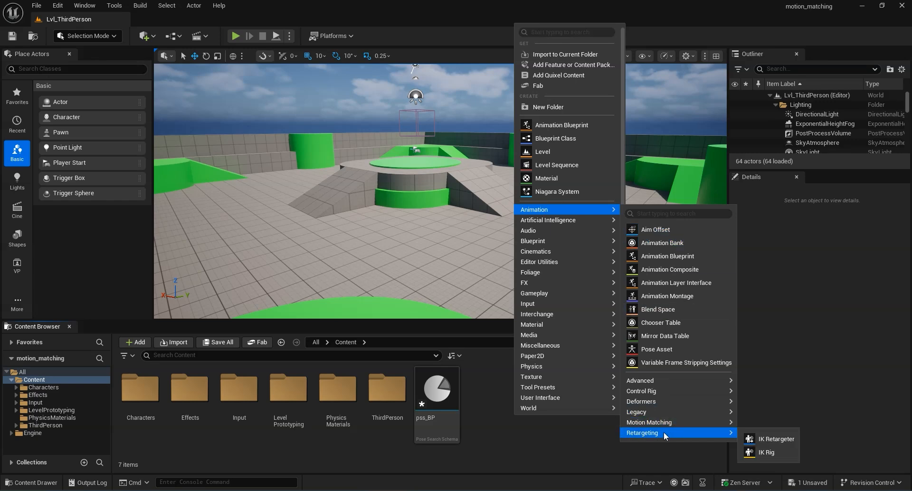
mouse_move(650, 400)
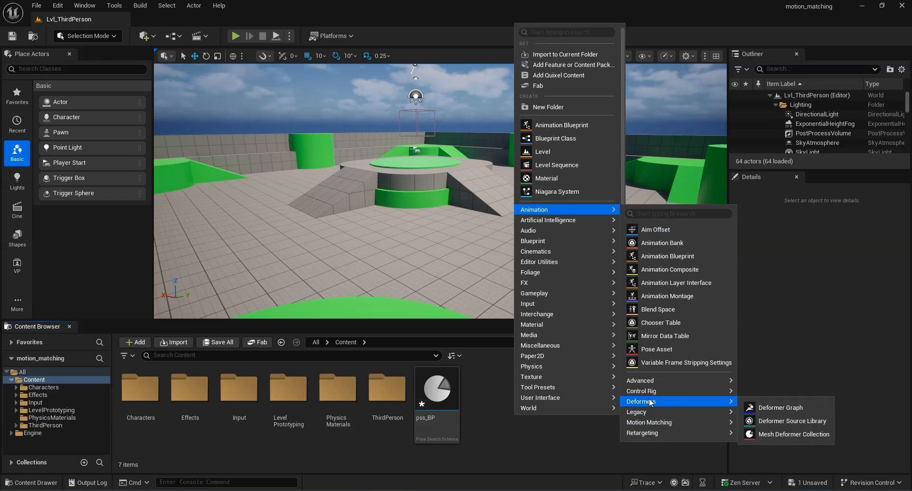
mouse_move(651, 422)
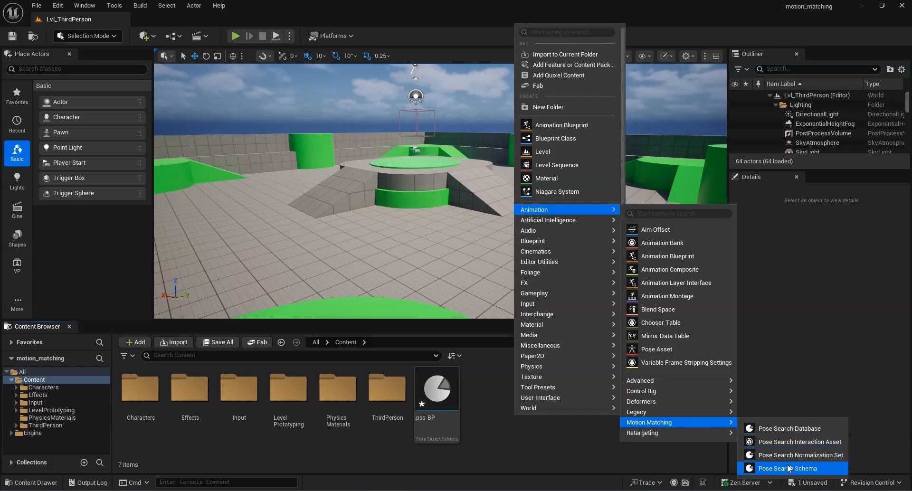
left_click(798, 433)
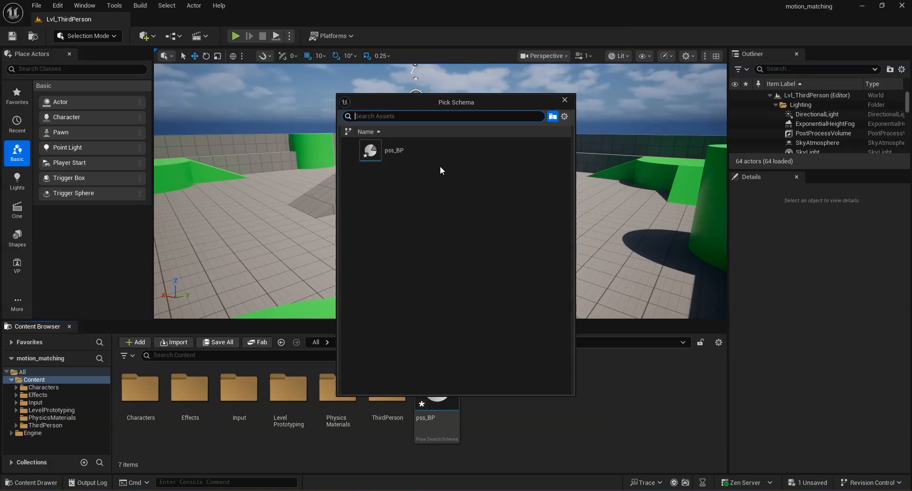
left_click(394, 151)
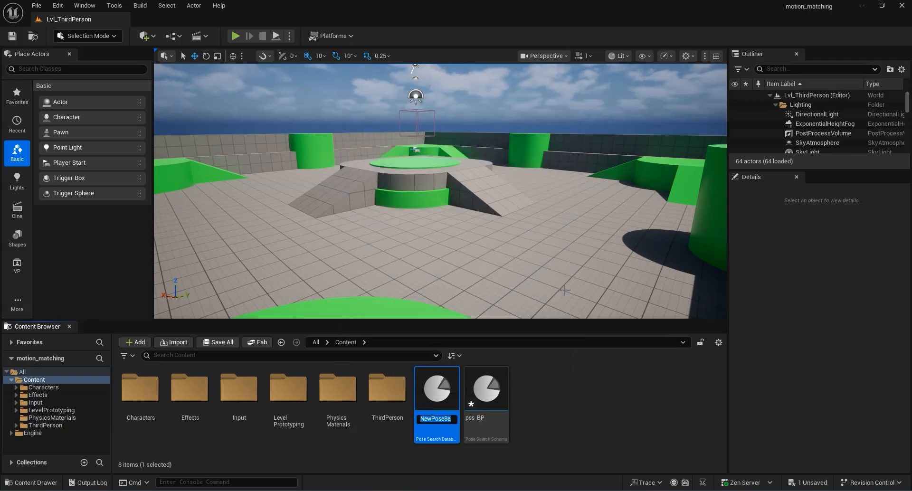
Step: Rename the new Pose Search Database as PSD_Database
key("Left")
key("Delete")
key("Delete")
key("Delete")
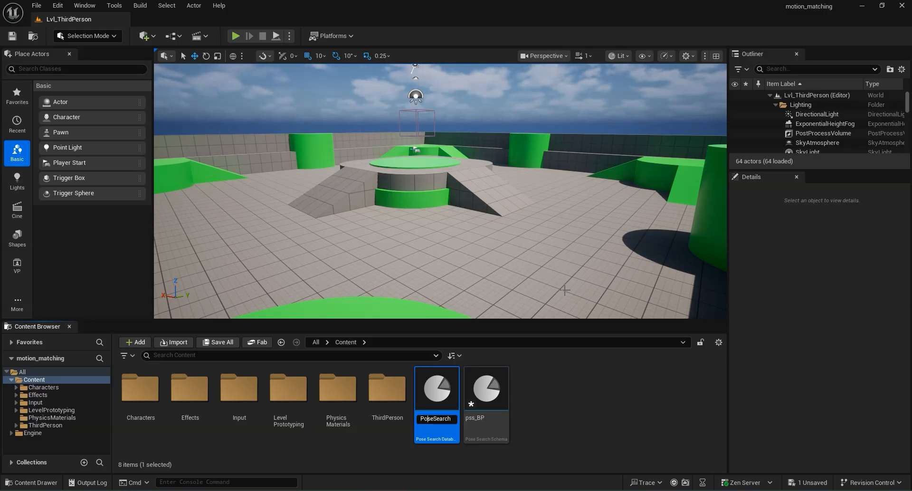
key("Delete")
key("Delete")
key("Delete")
key("Delete")
key("Delete")
key("Delete")
key("Delete")
key("Delete")
key("Delete")
key("Delete")
type("PSD")
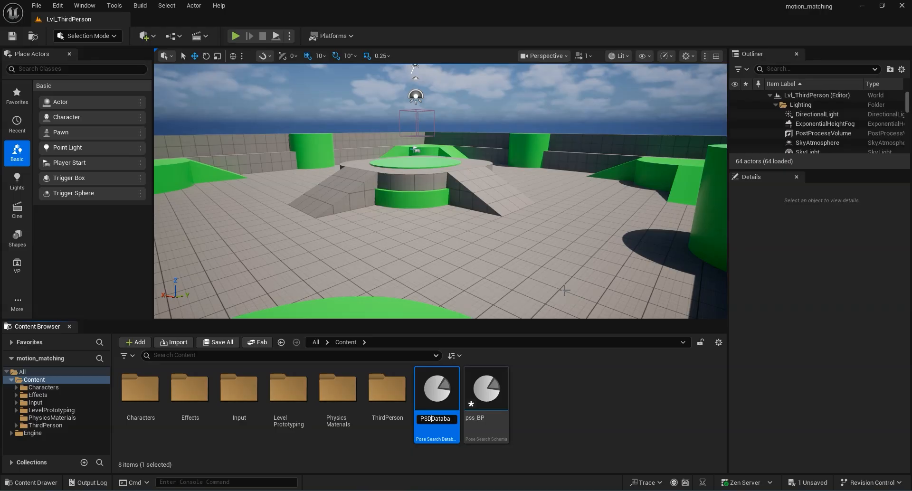
type("_")
key("Return")
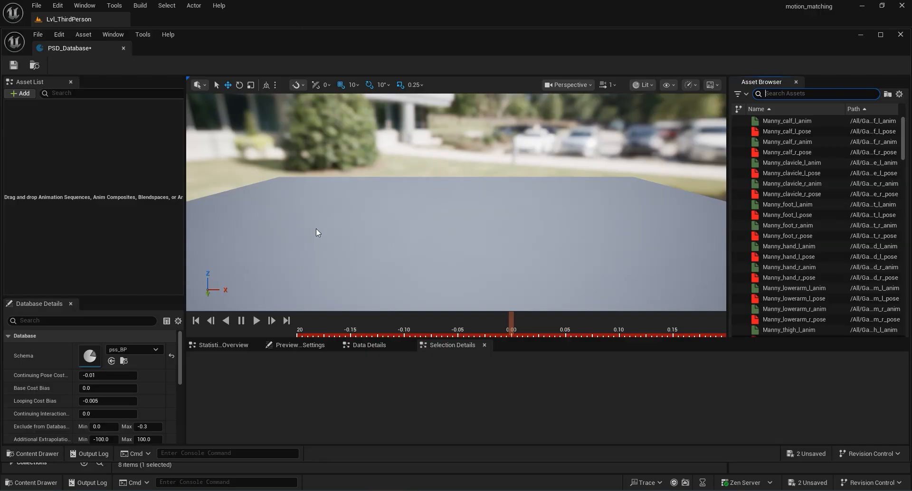
Step: Widen the asset list of the PSD_Database editor and dock the editor in the main window beside the level
left_click_drag(184, 172, 277, 167)
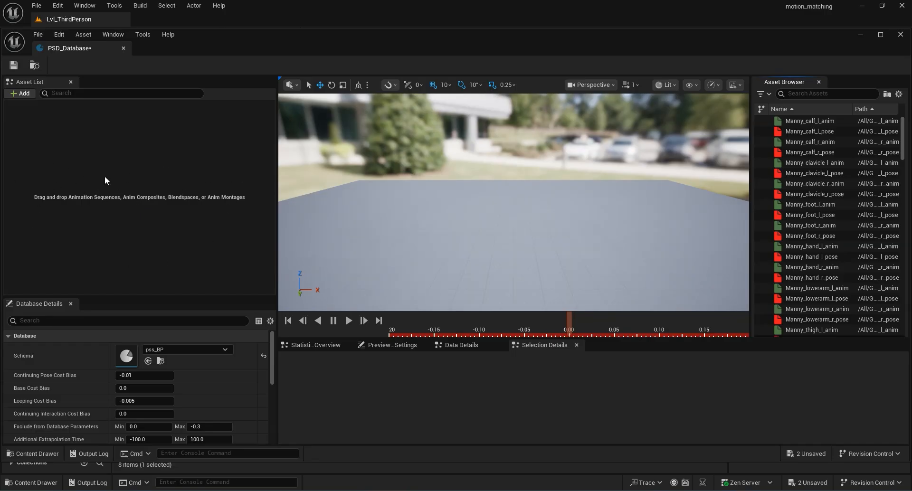
left_click(14, 94)
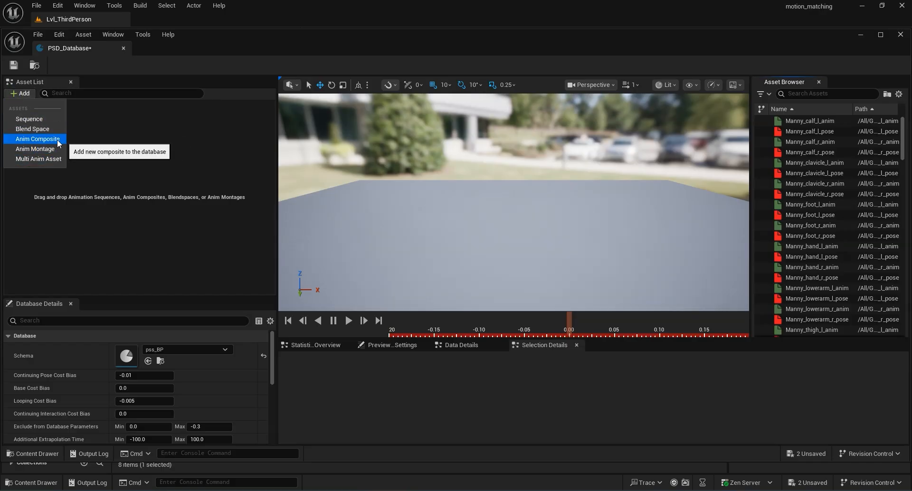
left_click(172, 177)
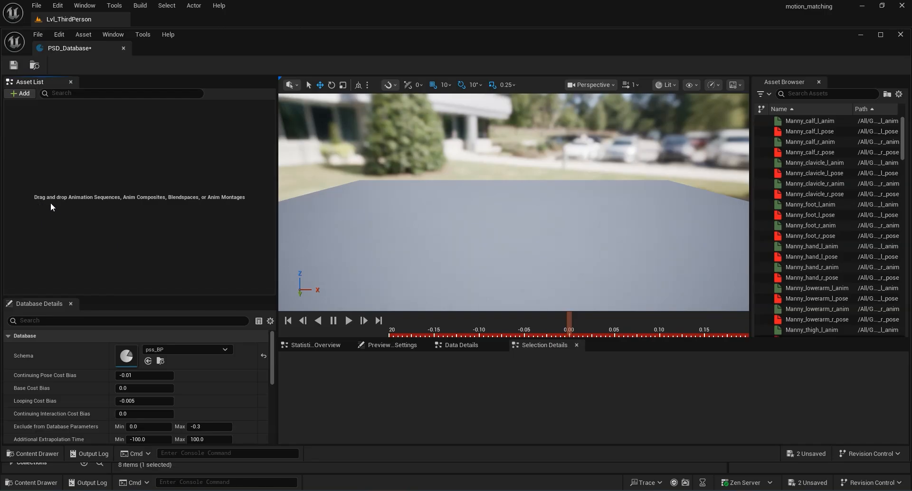
left_click_drag(84, 50, 159, 19)
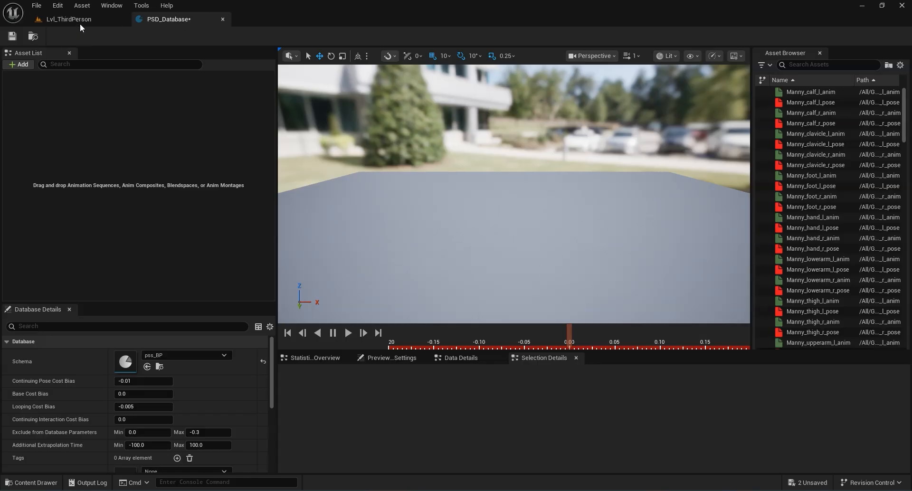
Step: Enlarge the level editor's Content Browser and open the folder Characters/Heroes/Mannequin/Animations/Locomotion/Unarmed
left_click(79, 20)
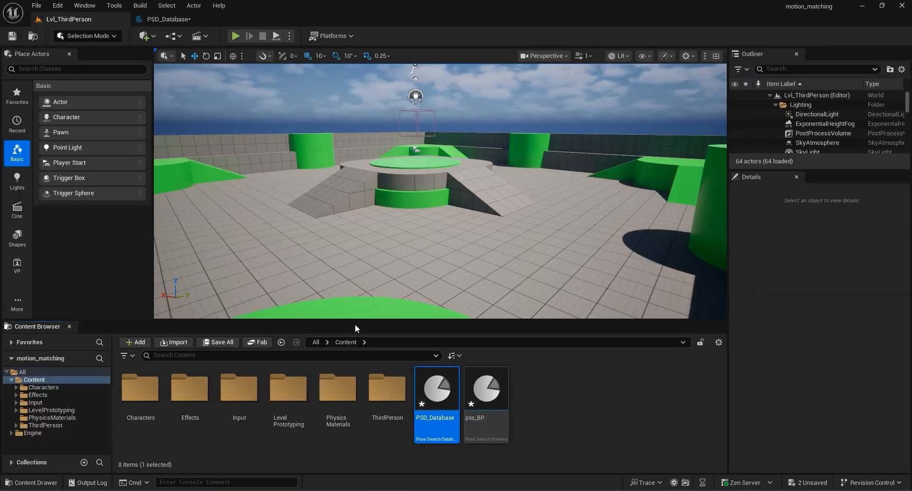
left_click_drag(355, 322, 356, 285)
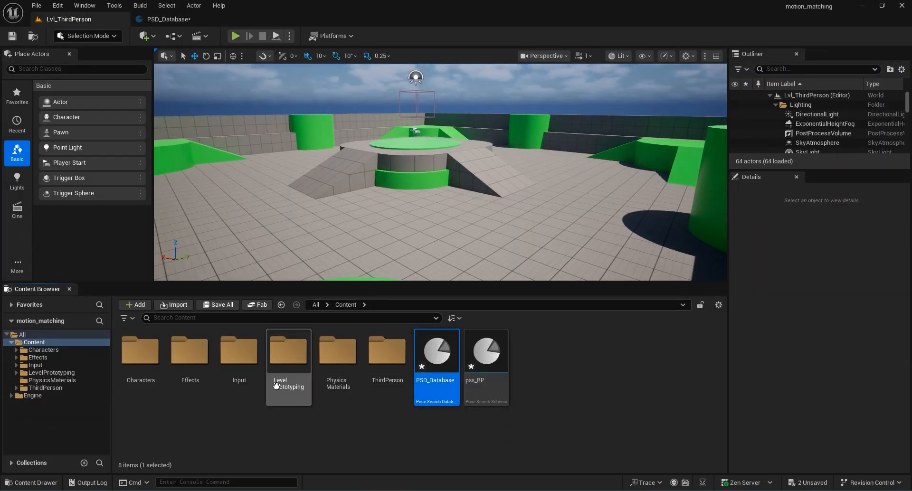
double_click(140, 352)
double_click(140, 351)
double_click(140, 351)
left_click(147, 352)
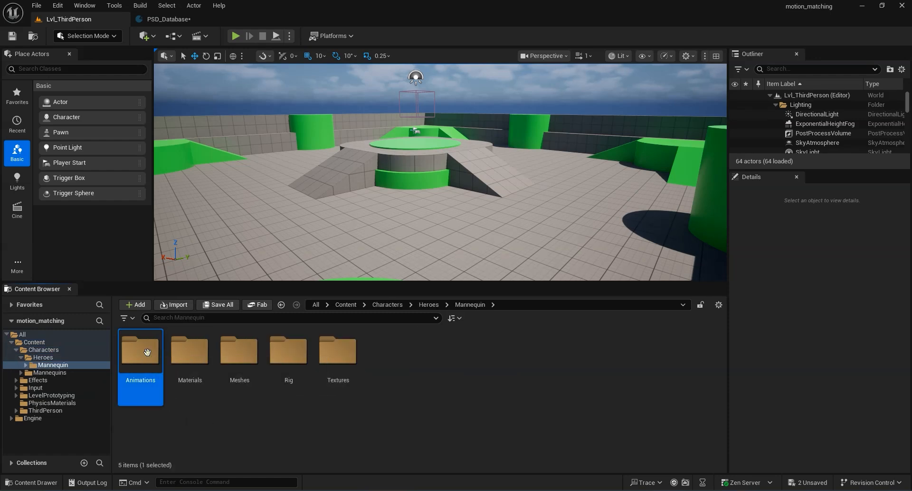
double_click(146, 352)
double_click(252, 360)
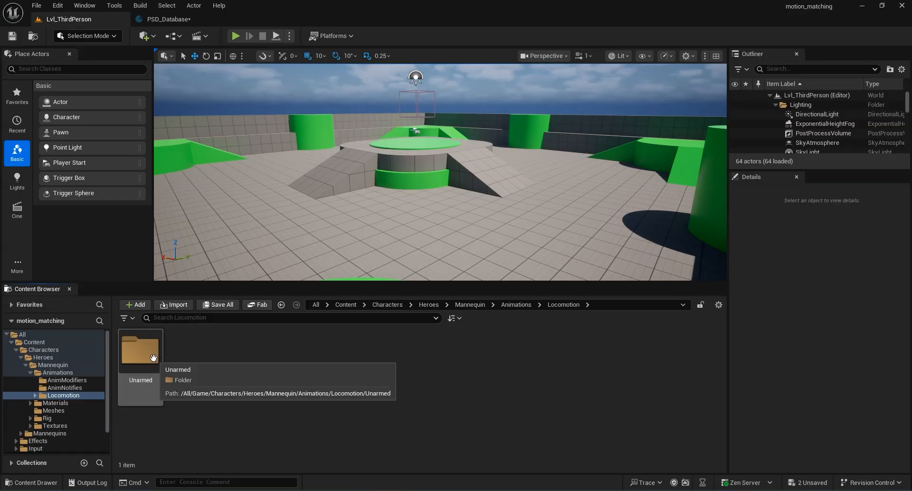
double_click(153, 357)
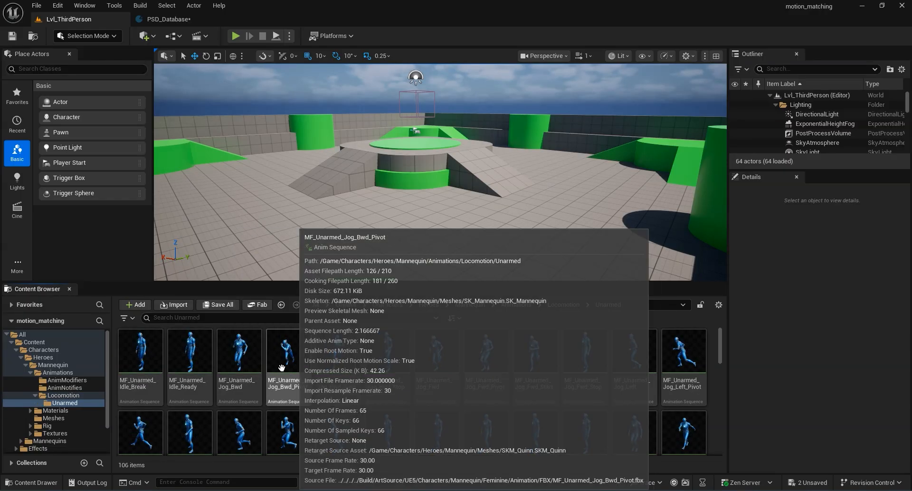
Step: Search the Unarmed folder for "jog fwd" and add MF_Unarmed_Jog_Fwd to the asset list of PSD_Database
left_click(165, 317)
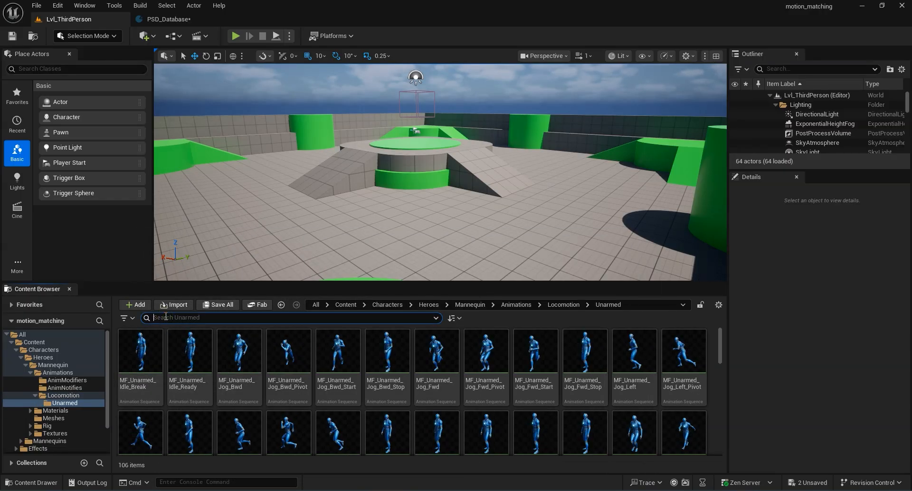
type("jog")
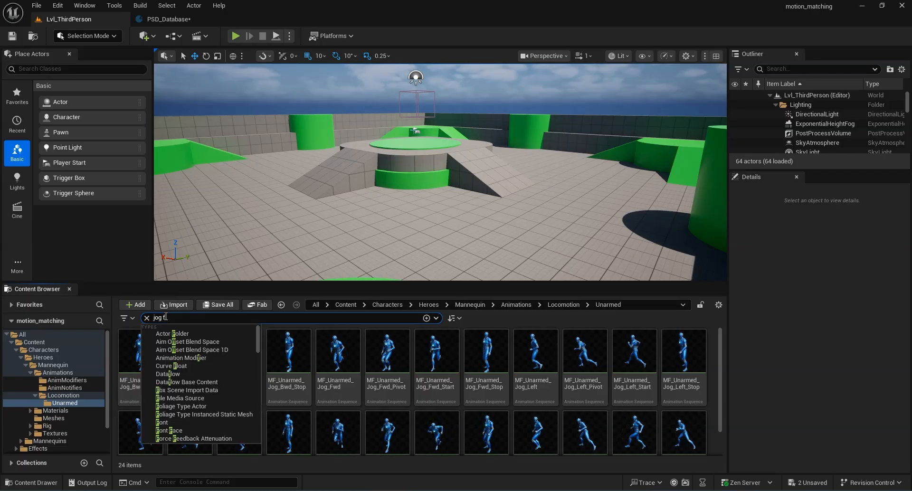
type("fwd")
left_click(148, 362)
left_click(190, 15)
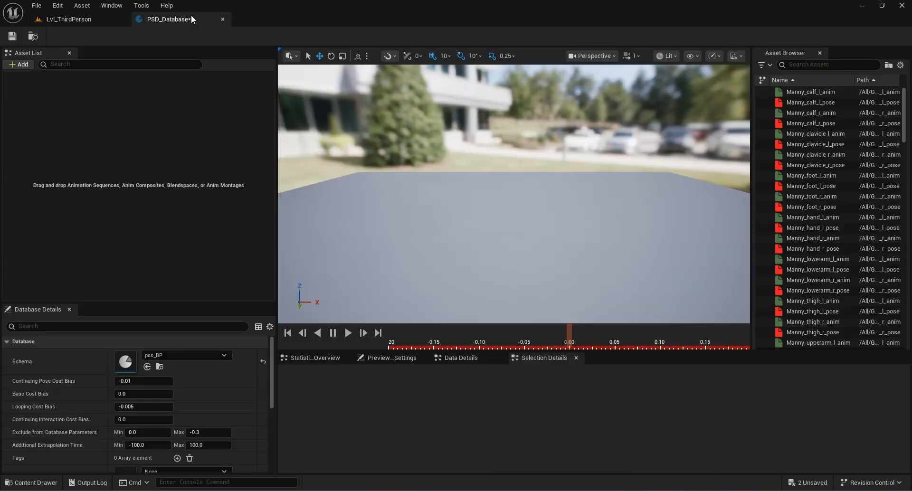
left_click(82, 21)
left_click_drag(141, 354, 101, 163)
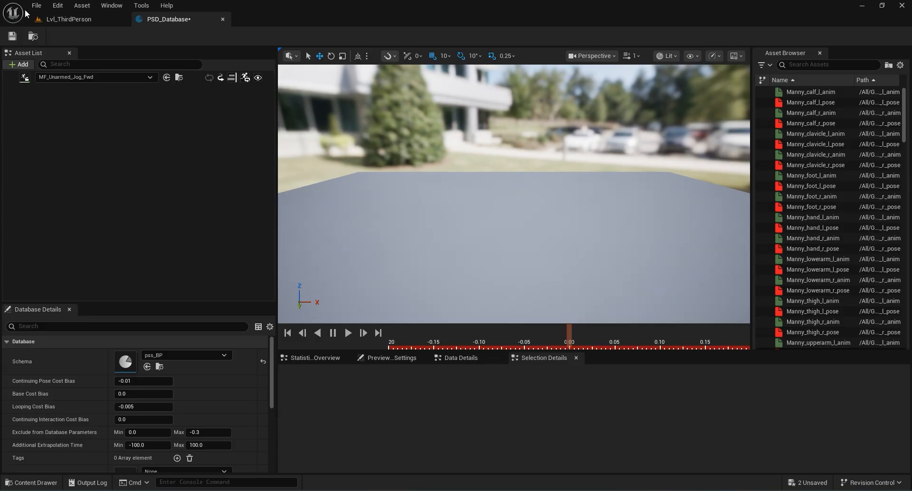
Step: Search the Unarmed folder for "jog bwd" and add MF_Unarmed_Jog_Bwd to the asset list of PSD_Database
left_click(66, 19)
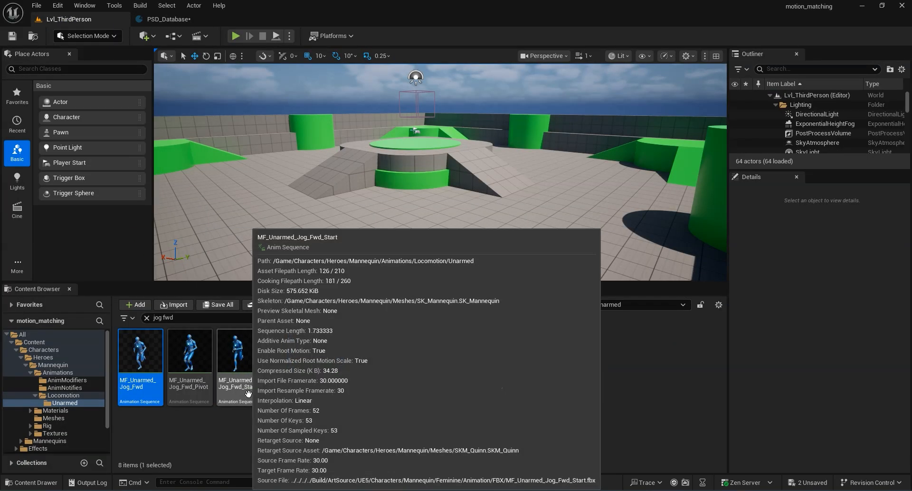
double_click(163, 318)
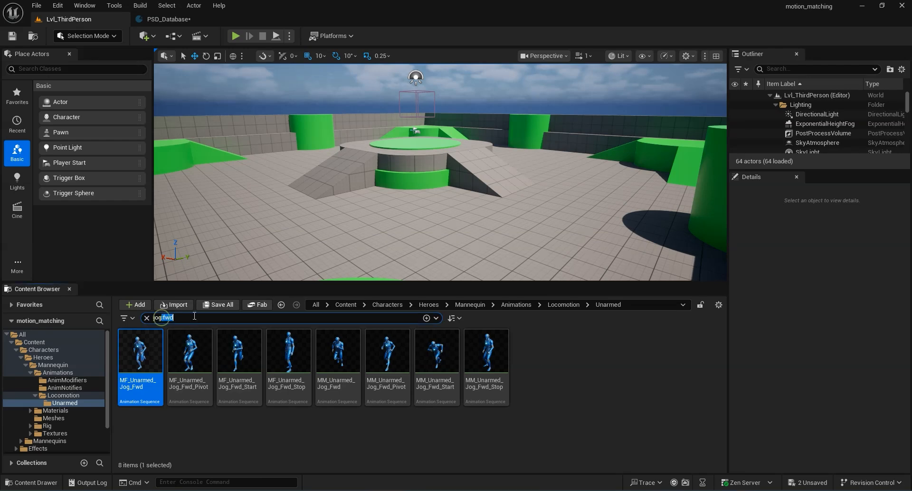
key("BackSpace")
type("b")
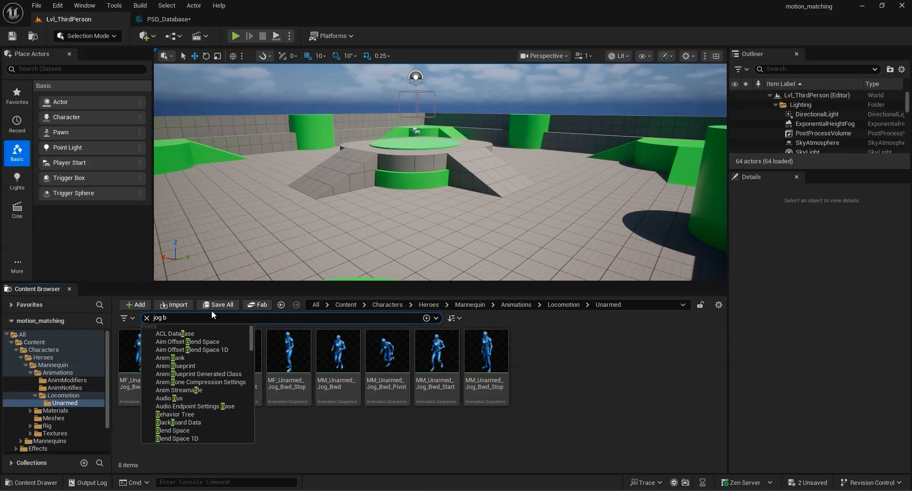
type("wd")
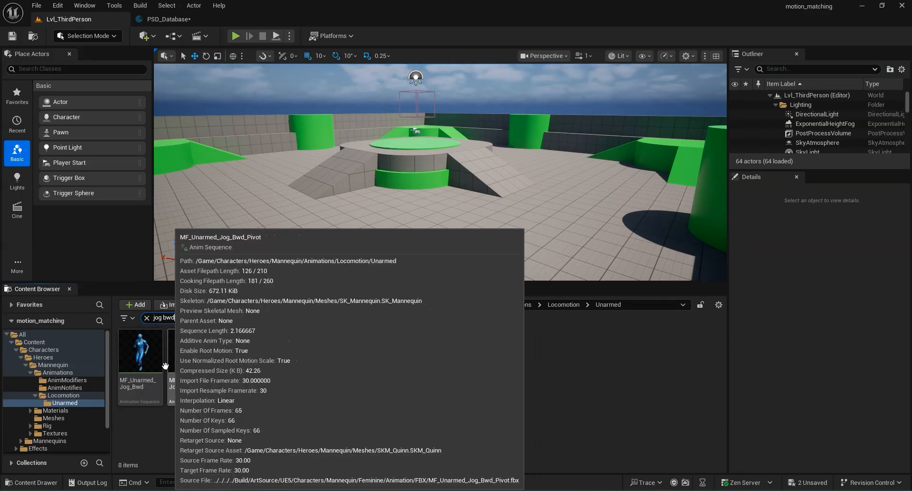
left_click_drag(135, 365, 64, 107)
Step: Search the Unarmed folder for "jog righ" and add MF_Unarmed_Jog_Right to the asset list of PSD_Database
left_click(74, 19)
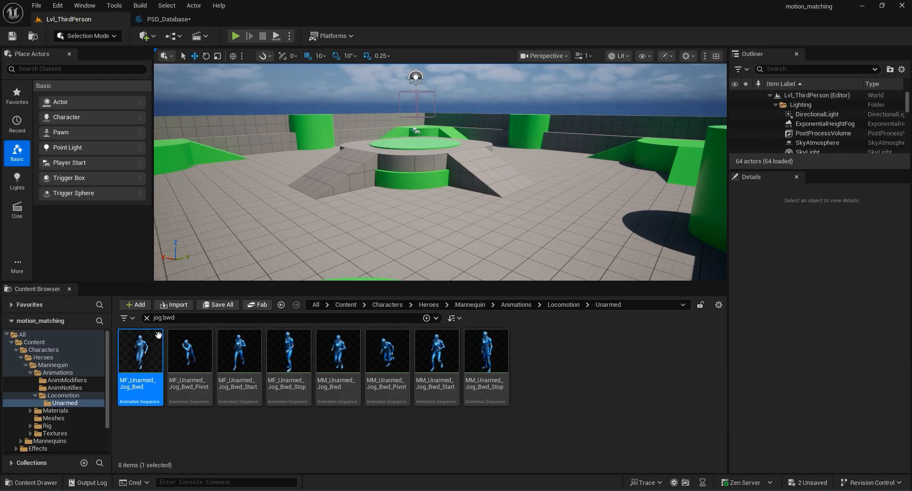
left_click(147, 318)
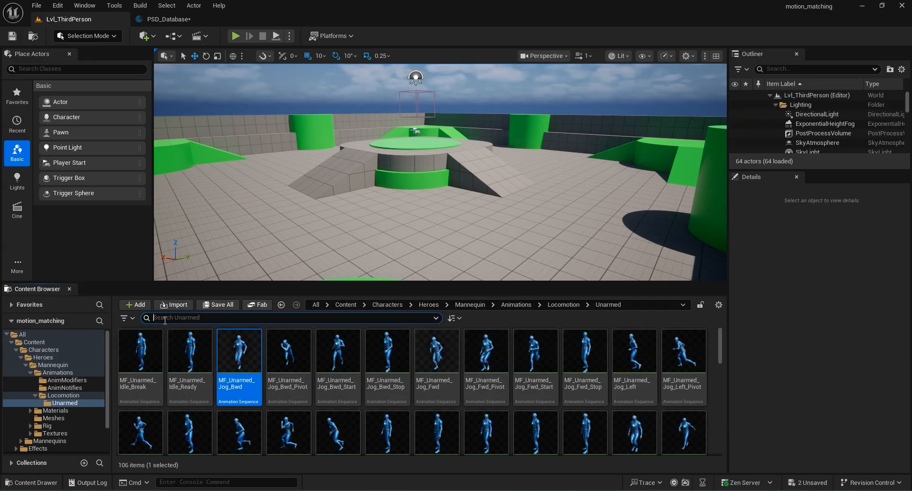
type("jog")
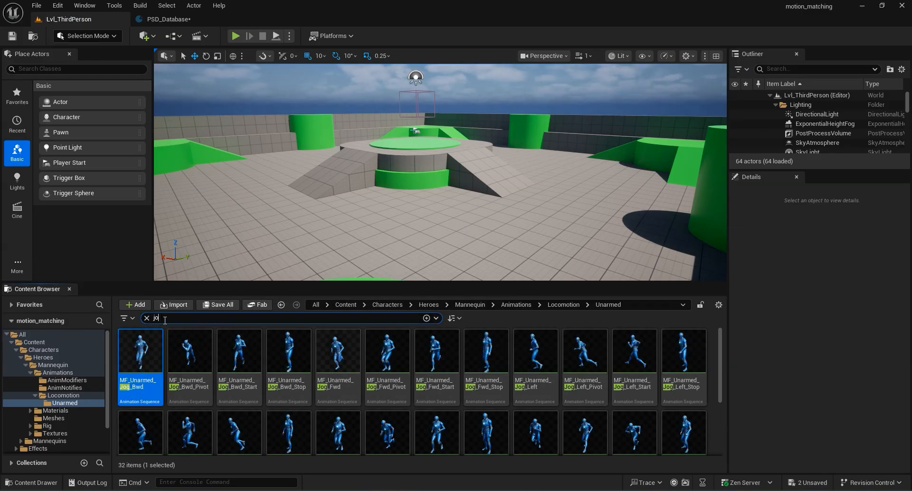
type(" righ")
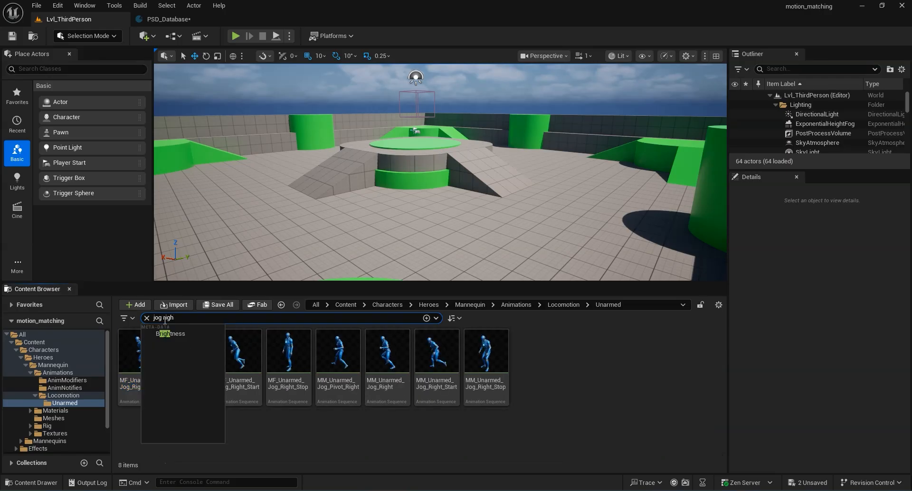
left_click_drag(141, 354, 106, 76)
Step: Search the Unarmed folder for "jog left" and add MF_Unarmed_Jog_Left to the asset list of PSD_Database
left_click(69, 19)
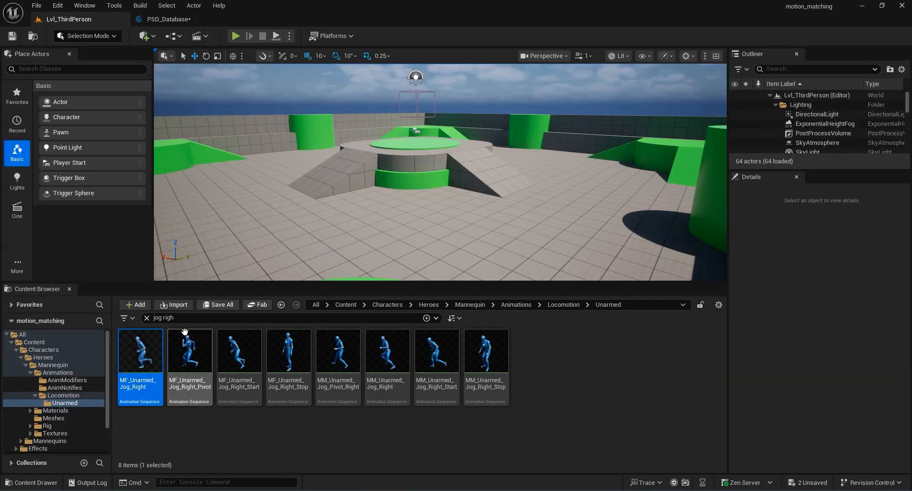
double_click(171, 317)
type("left")
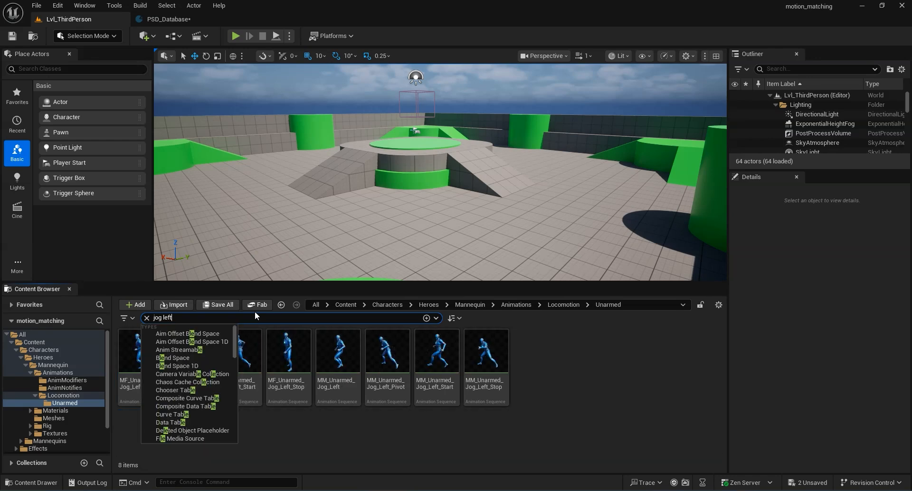
key("Return")
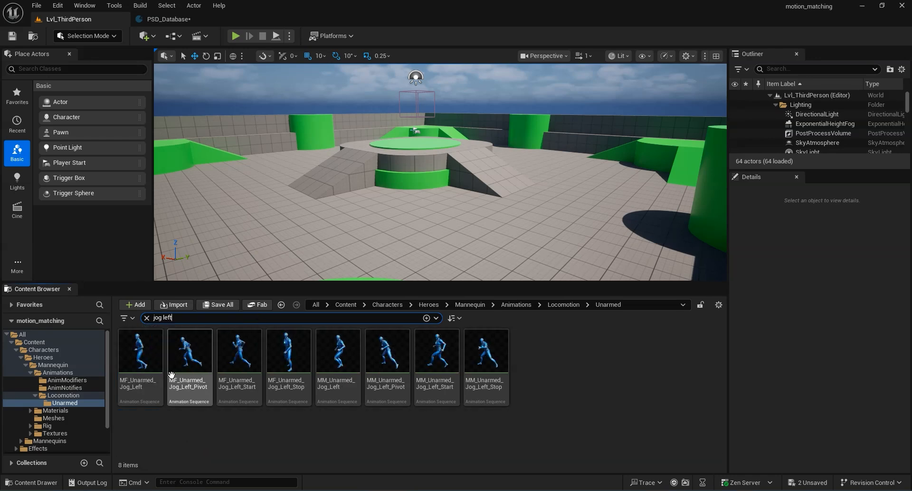
left_click_drag(140, 361, 104, 126)
Step: Search the Unarmed folder for "jog start" and add the four MF_Unarmed_Jog start animations (Bwd, Fwd, Left, Right) to PSD_Database
left_click(82, 20)
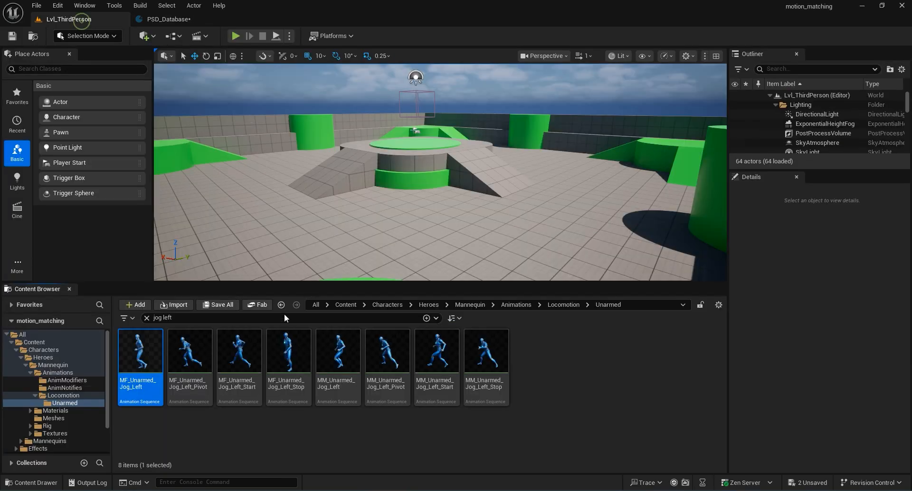
mouse_move(283, 387)
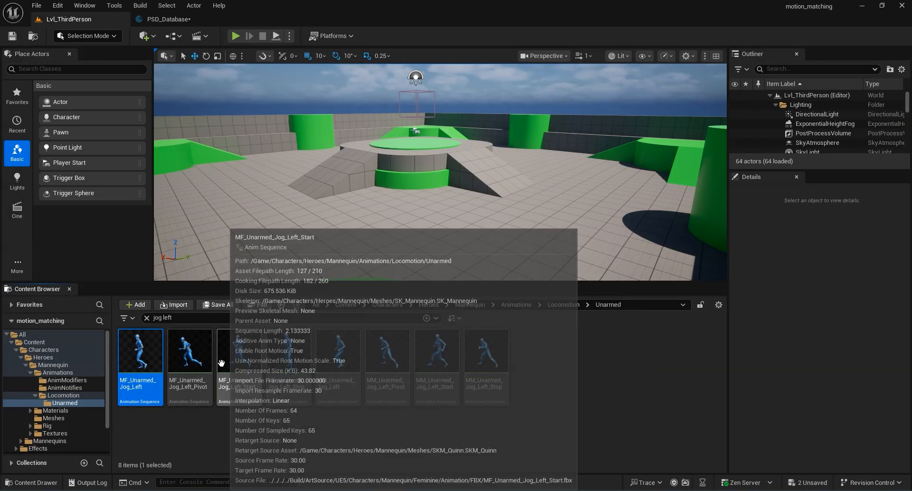
left_click_drag(168, 317, 219, 317)
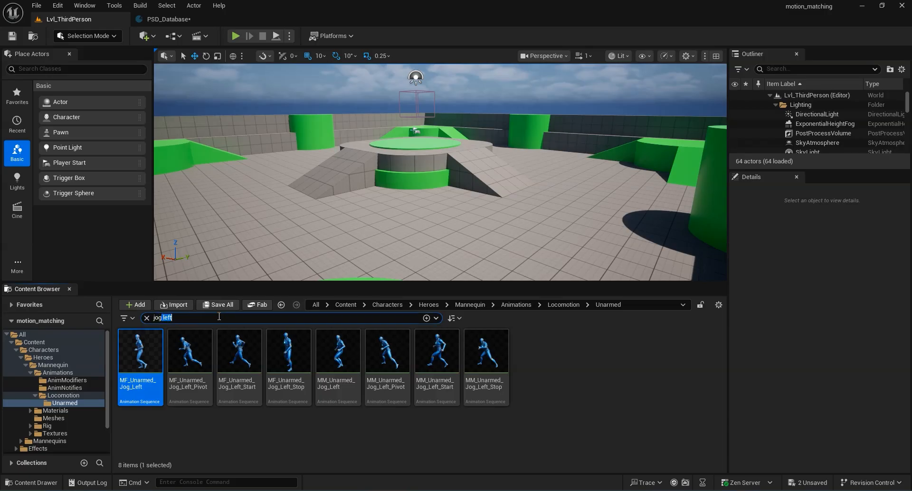
key("BackSpace")
key("BackSpace")
key("BackSpace")
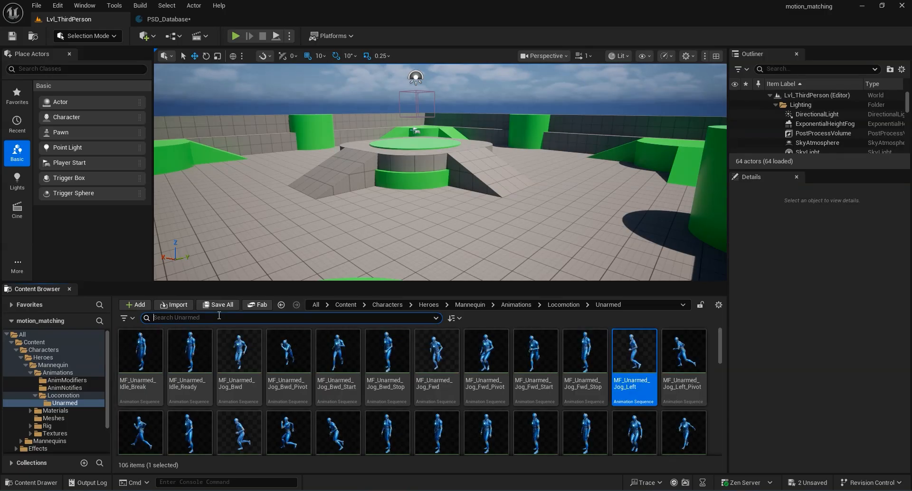
type("g")
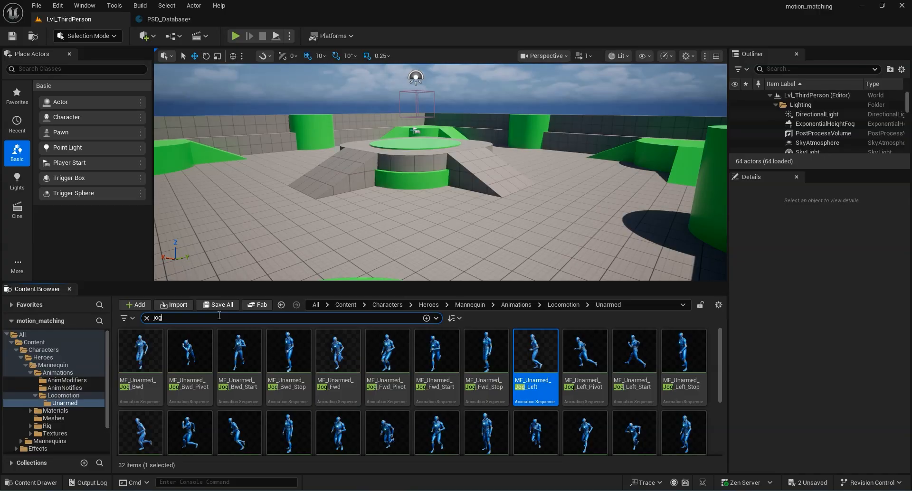
type(" str")
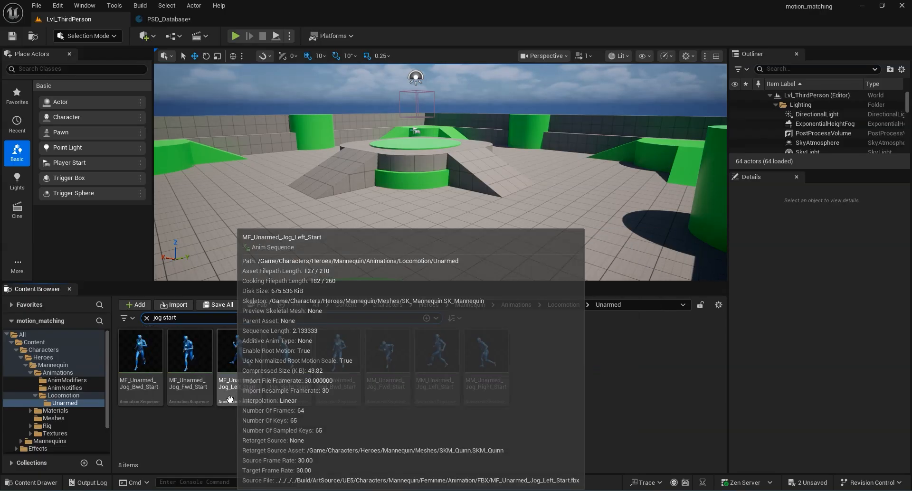
left_click(156, 360)
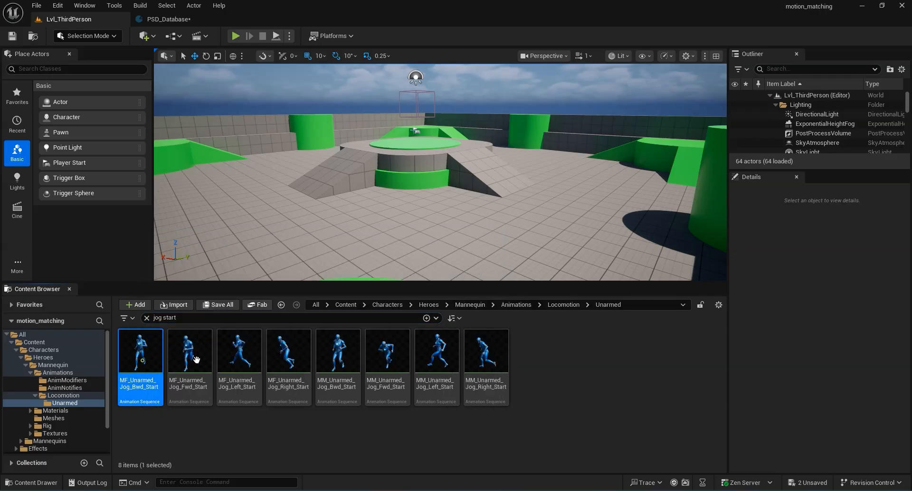
left_click(289, 353, "shift")
left_click_drag(165, 33, 102, 139)
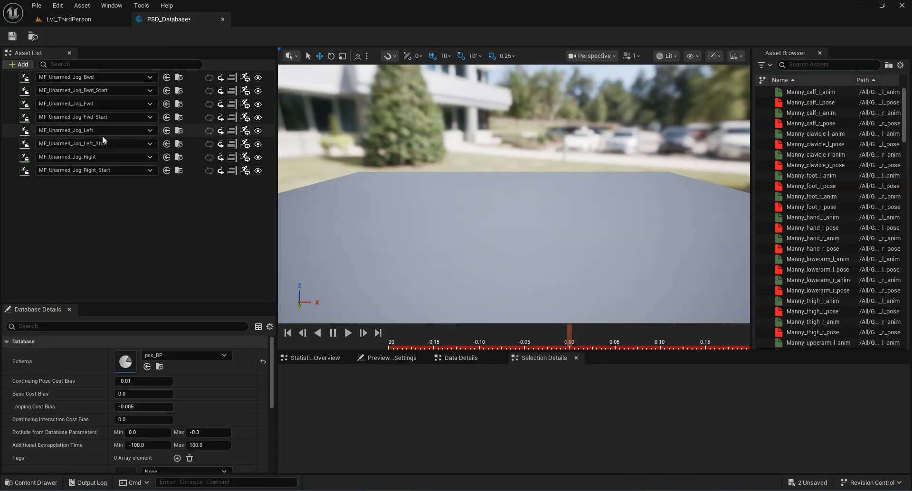
Step: Search the Unarmed folder for "jog stop" and add the four MF_Unarmed_Jog stop animations (Bwd, Fwd, Left, Right) to PSD_Database
left_click(69, 19)
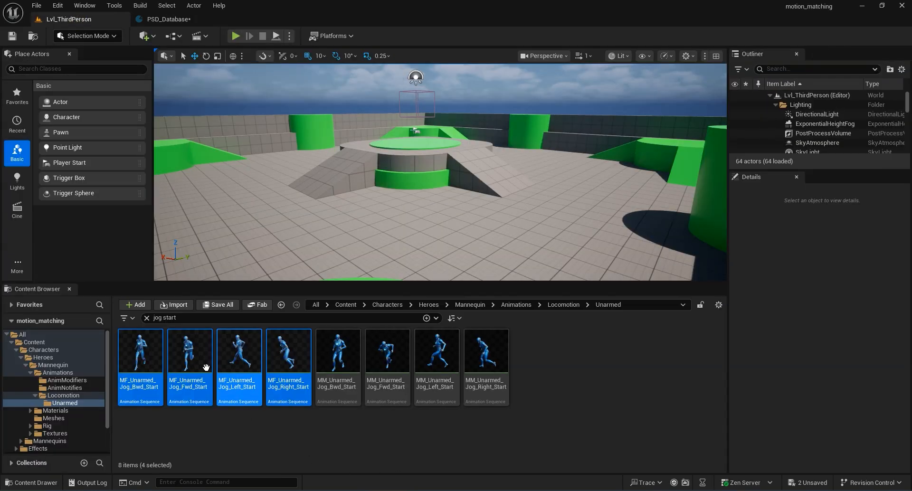
double_click(164, 319)
type("sy")
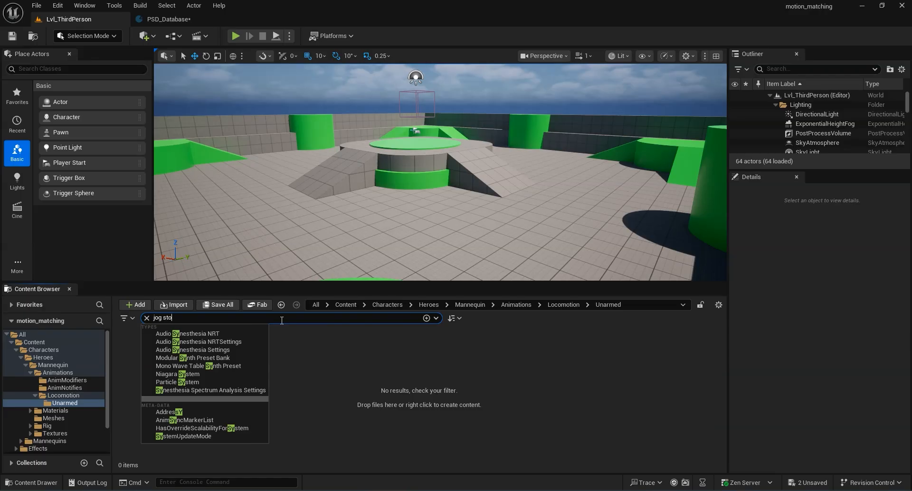
type("p")
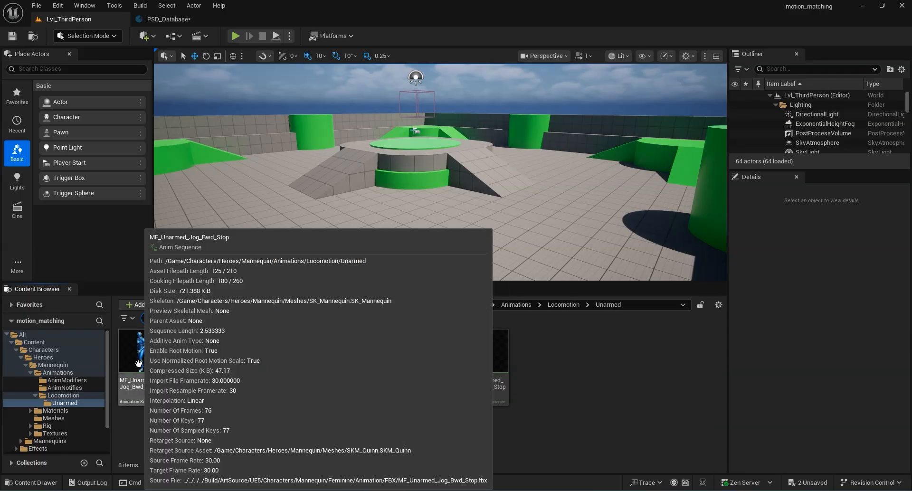
left_click(139, 364)
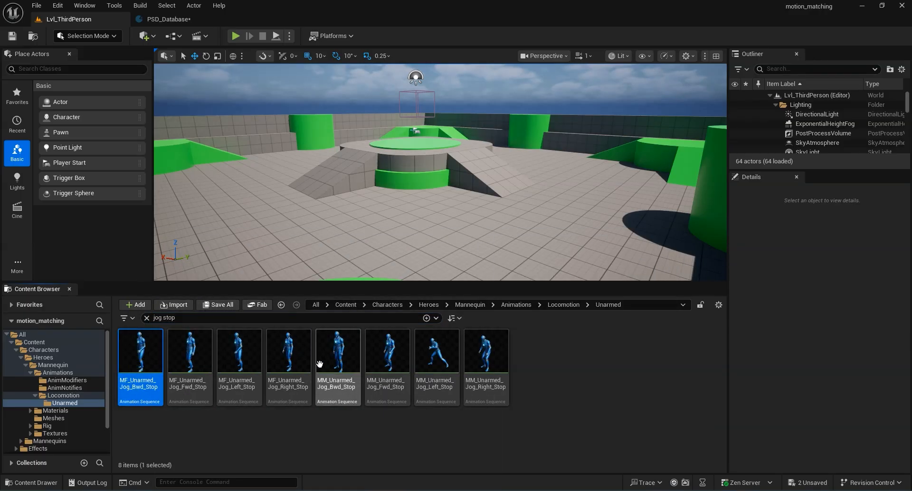
left_click(288, 361, "shift")
left_click_drag(164, 133, 93, 193)
Step: Search the Unarmed folder for "idle" and add MF_Unarmed_Idle_Ready to the asset list of PSD_Database
left_click(86, 20)
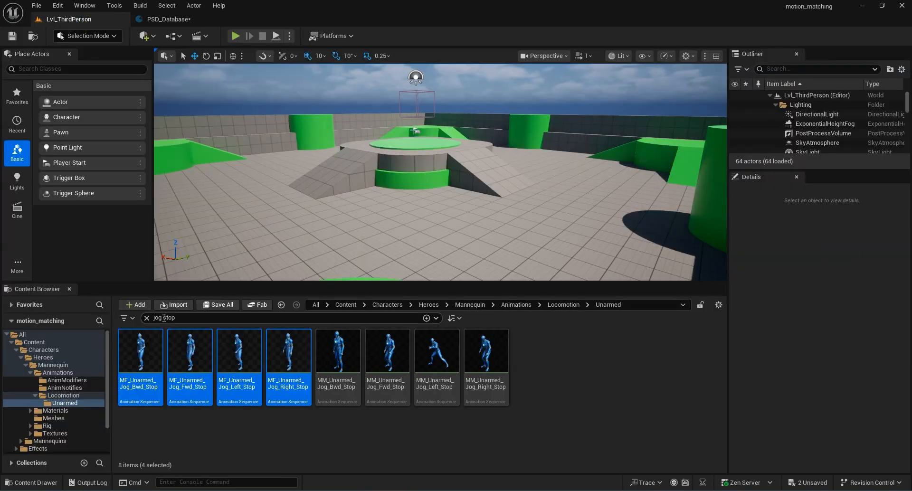
left_click(180, 315)
type("i")
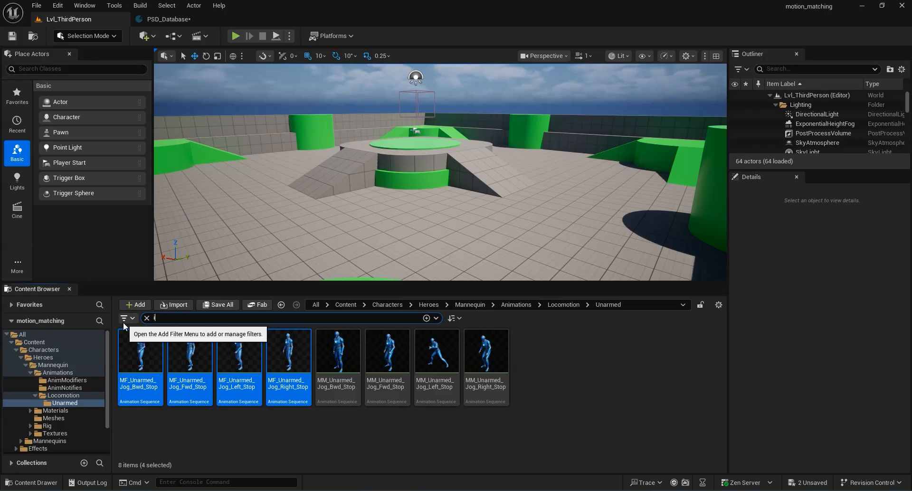
type("dle")
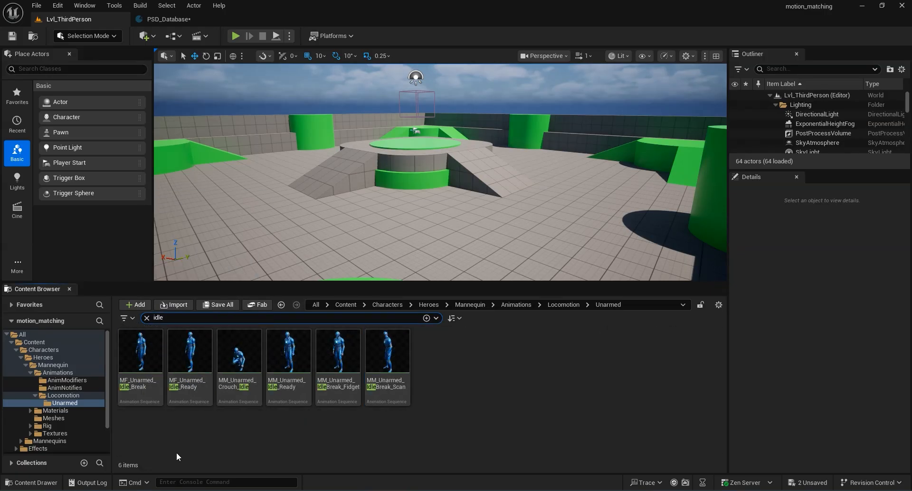
left_click_drag(190, 351, 113, 247)
Step: Select all animations in the asset list of PSD_Database and play them together in the preview
left_click(79, 17)
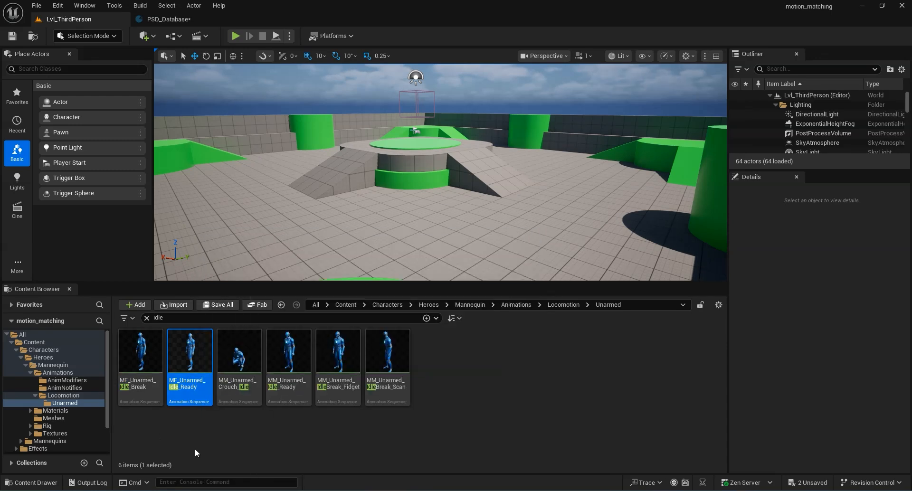
mouse_move(391, 399)
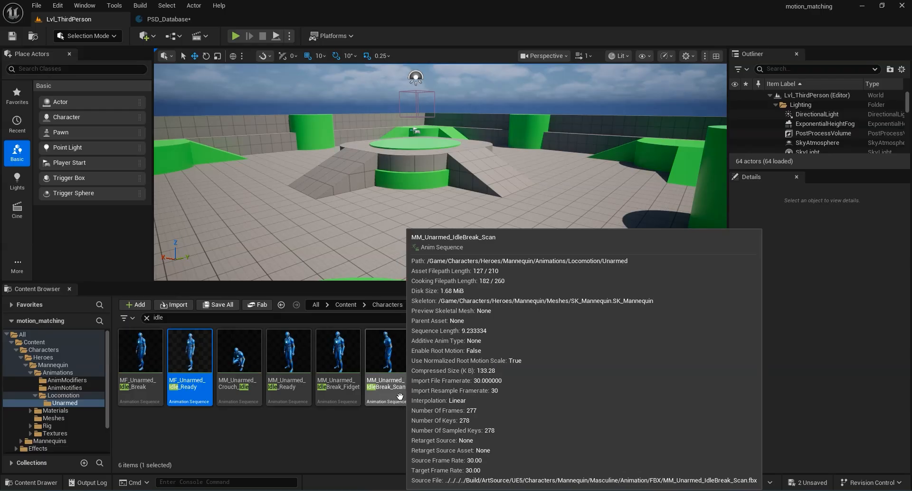
mouse_move(192, 362)
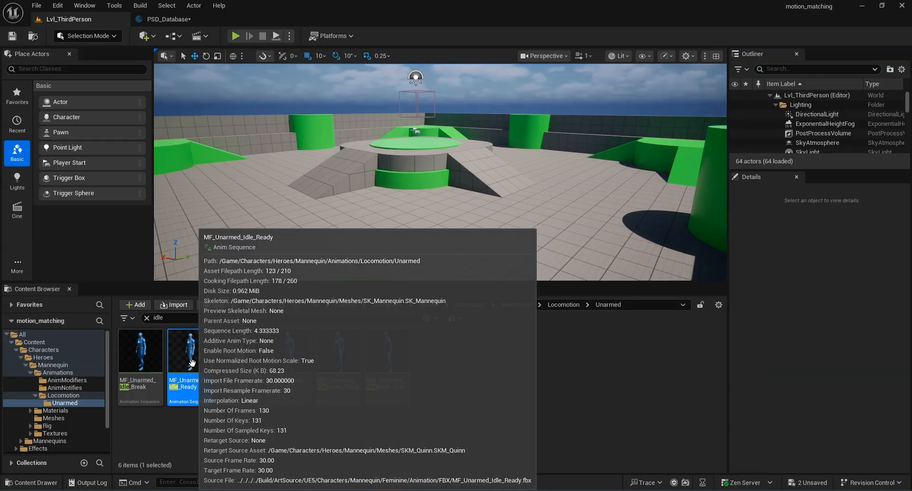
left_click(167, 20)
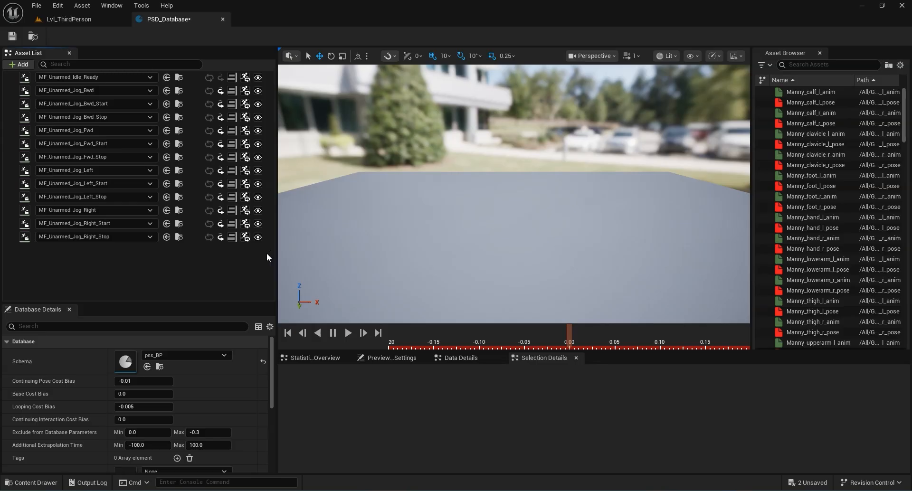
key("ctrl+a")
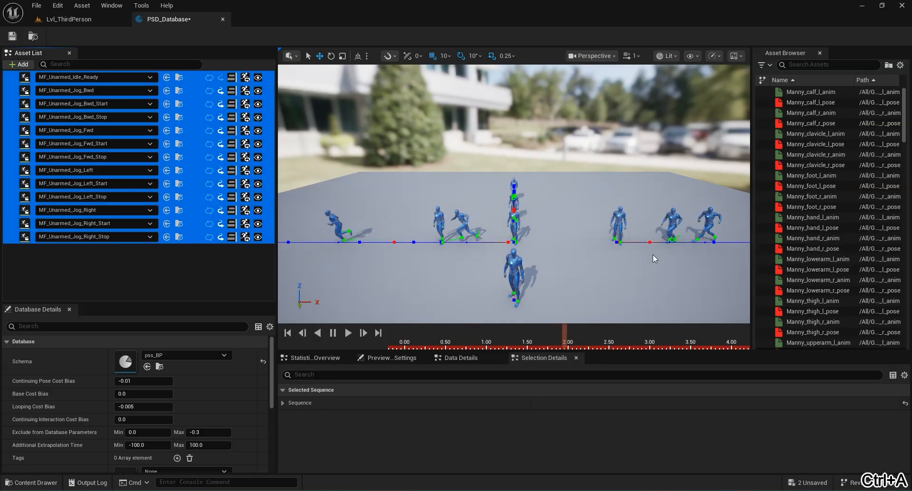
left_click(291, 335)
left_click(348, 333)
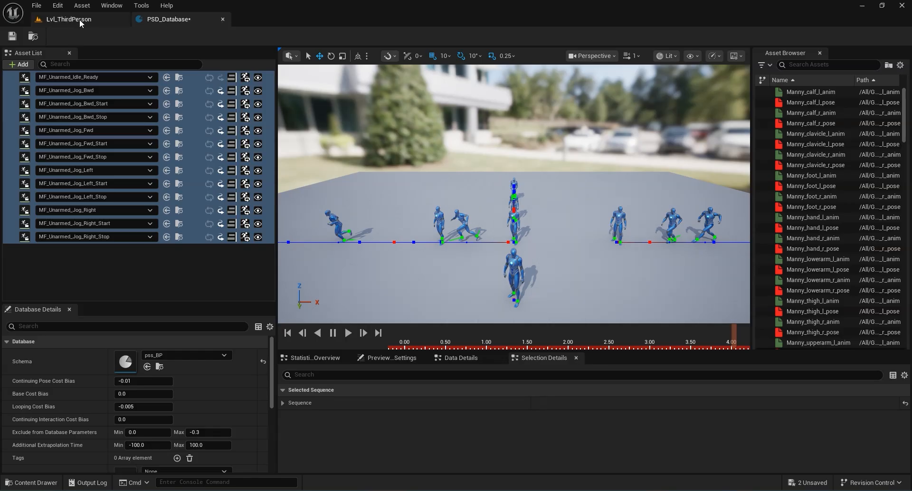
Step: Create an Animation Blueprint in the Content folder using the second listed SK_Mannequin skeleton, the one with the blue mannequin
left_click(100, 20)
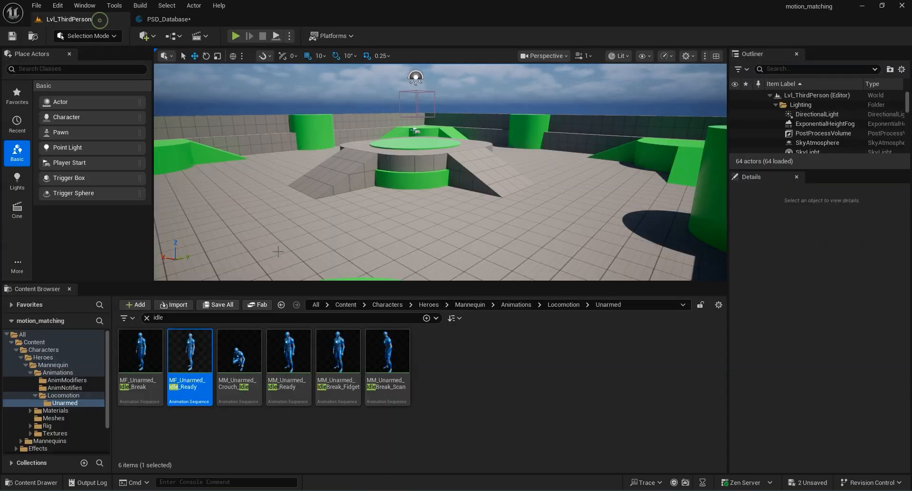
left_click(147, 318)
left_click(349, 305)
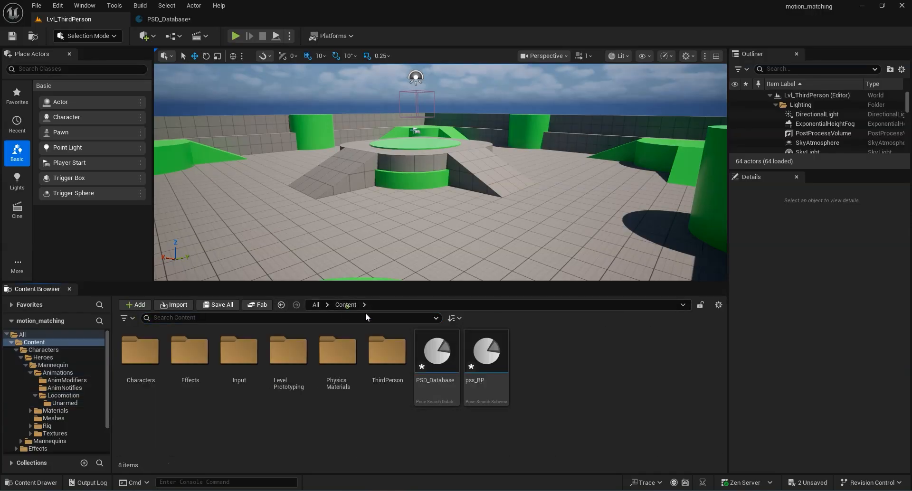
right_click(572, 383)
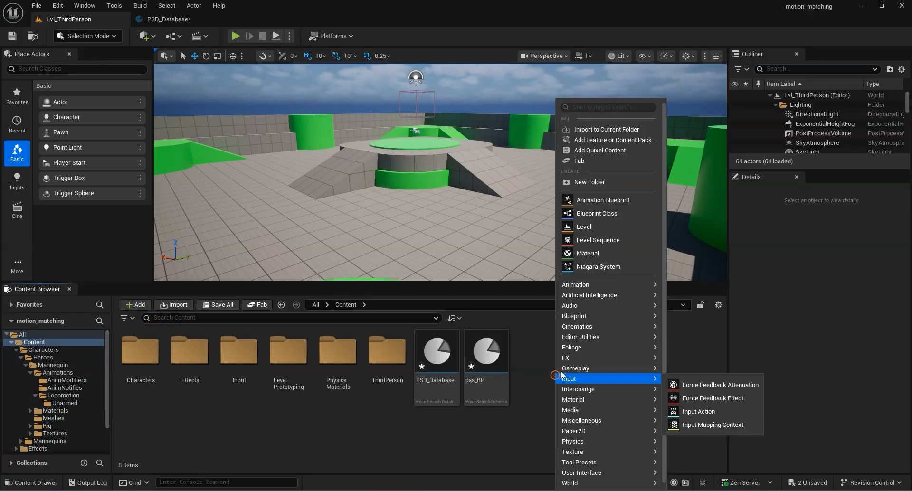
left_click(589, 201)
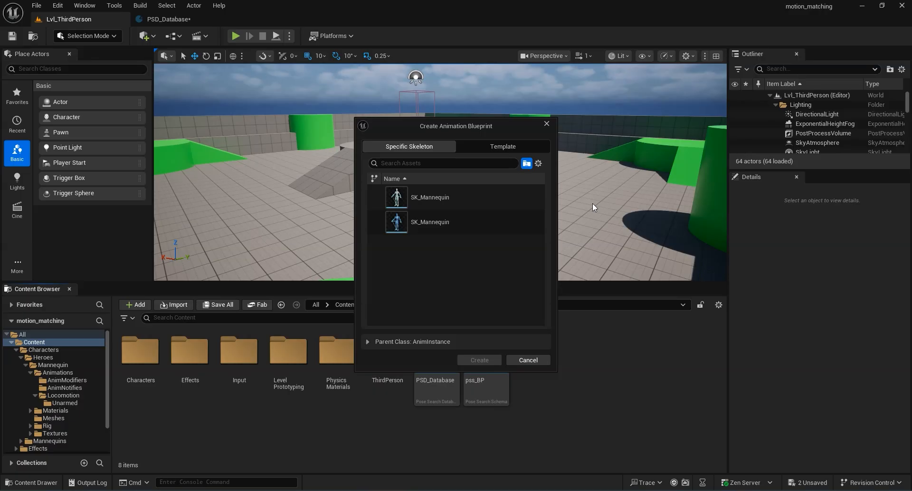
left_click(458, 221)
left_click(480, 360)
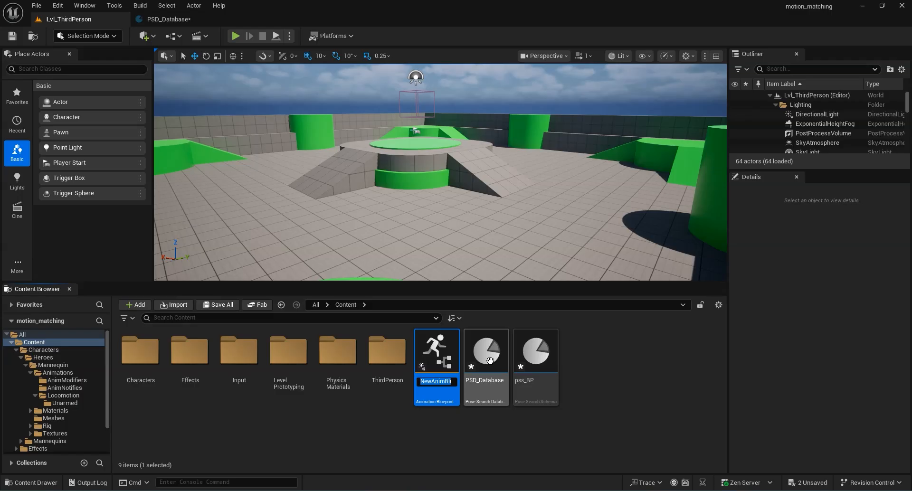
Step: Name the new Animation Blueprint ABP_Motiom_matching
key("Home")
key("Delete")
key("Delete")
key("Delete")
key("Delete")
key("Delete")
key("Delete")
key("Delete")
type("B")
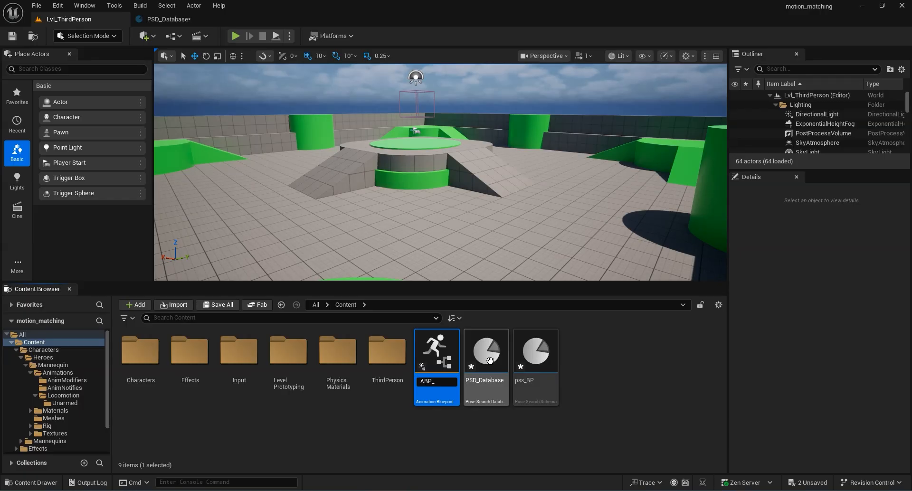
type("P_Motiom")
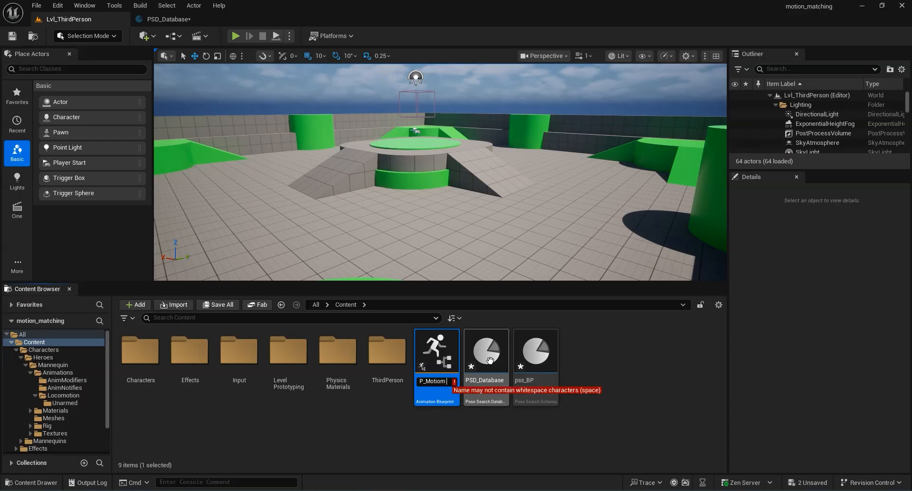
key("BackSpace")
type("matching")
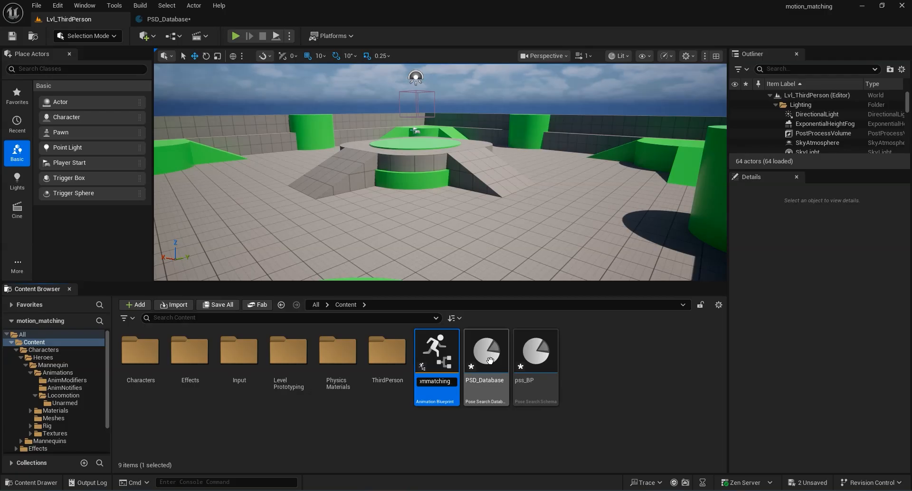
key("Return")
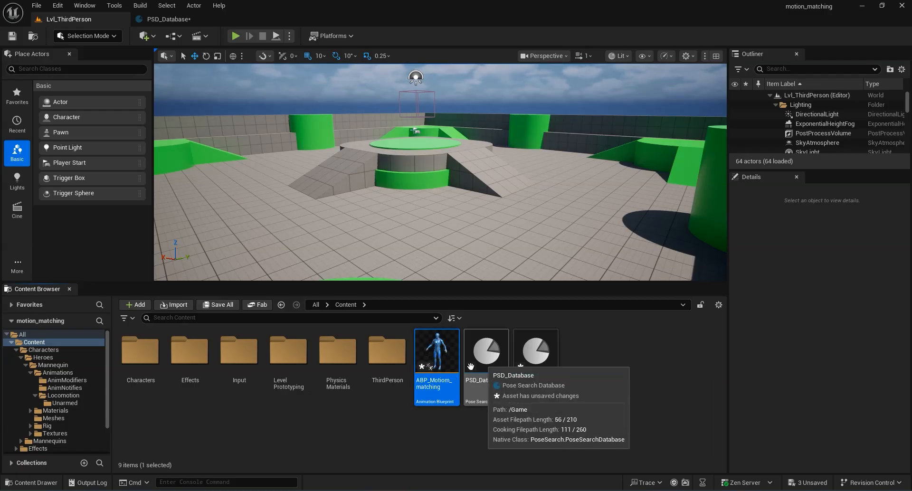
Step: Open ABP_Motiom_matching, make room beside Output Pose in the AnimGraph, and add a Motion Matching node from Pose Search
double_click(428, 370)
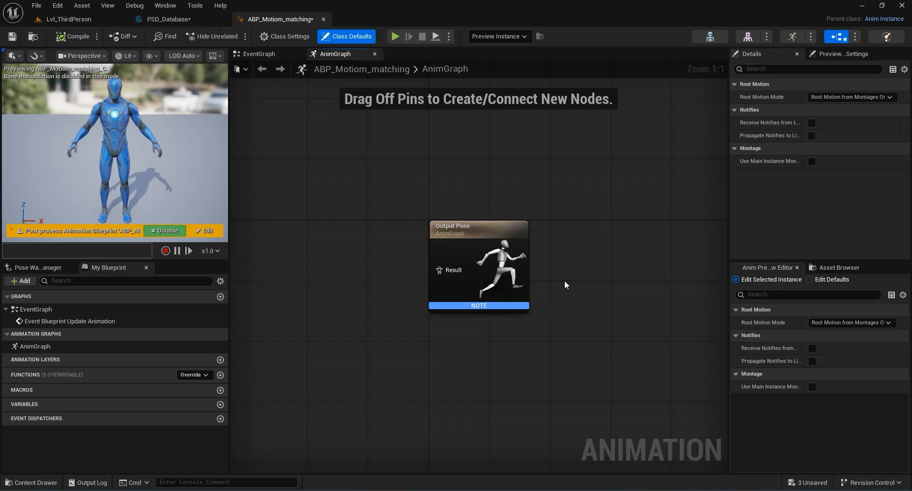
left_click_drag(470, 232, 553, 223)
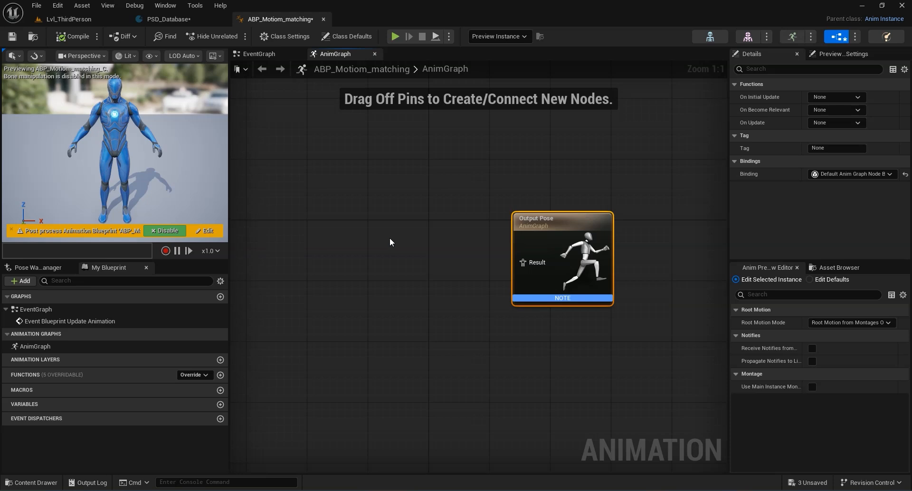
right_click(325, 256)
type("motion")
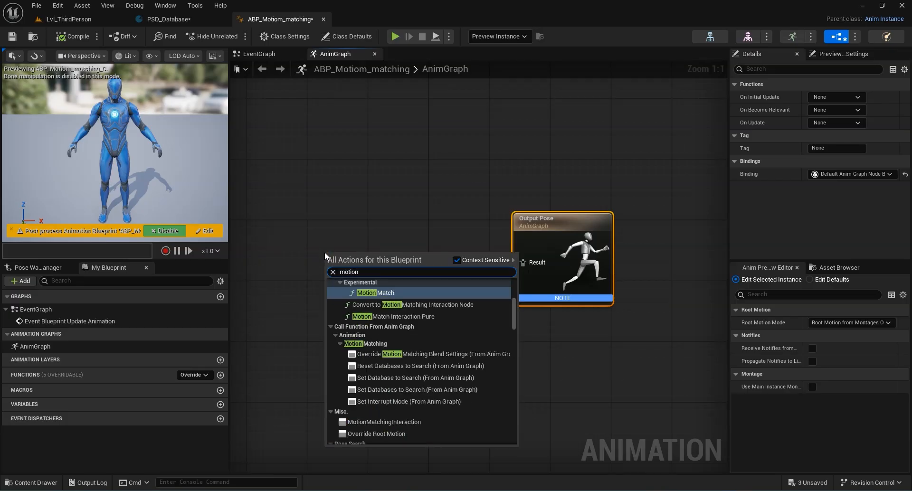
type(" ma")
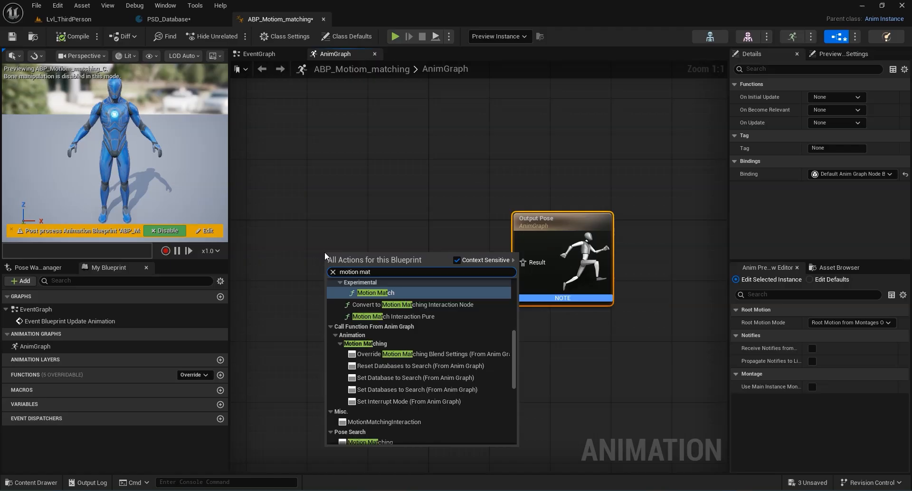
type("t")
type("chi")
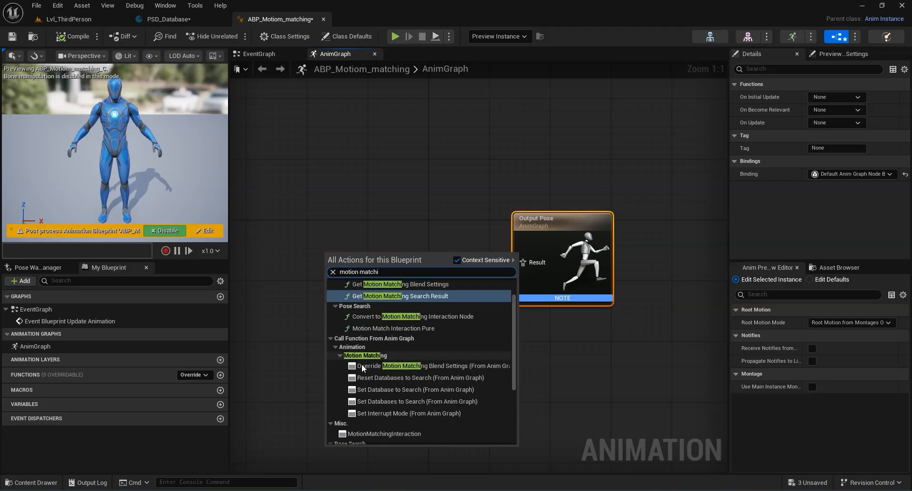
scroll(418, 375, "down", 3)
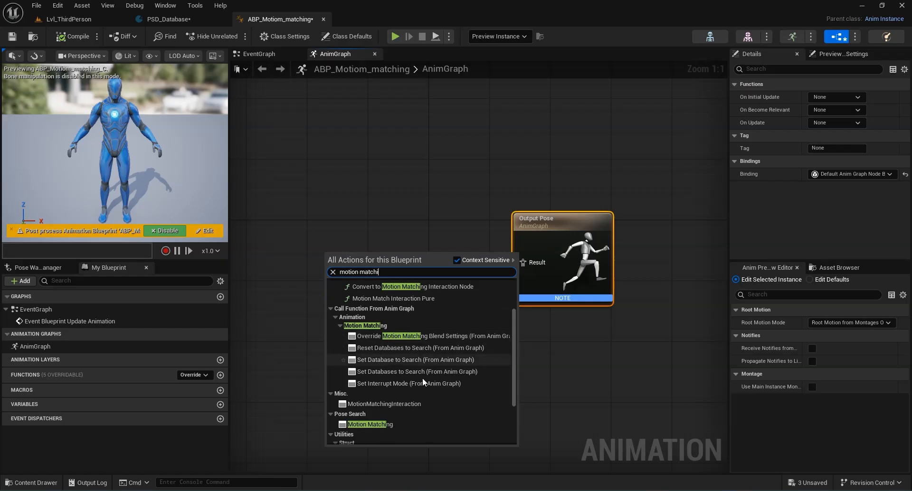
left_click(371, 411)
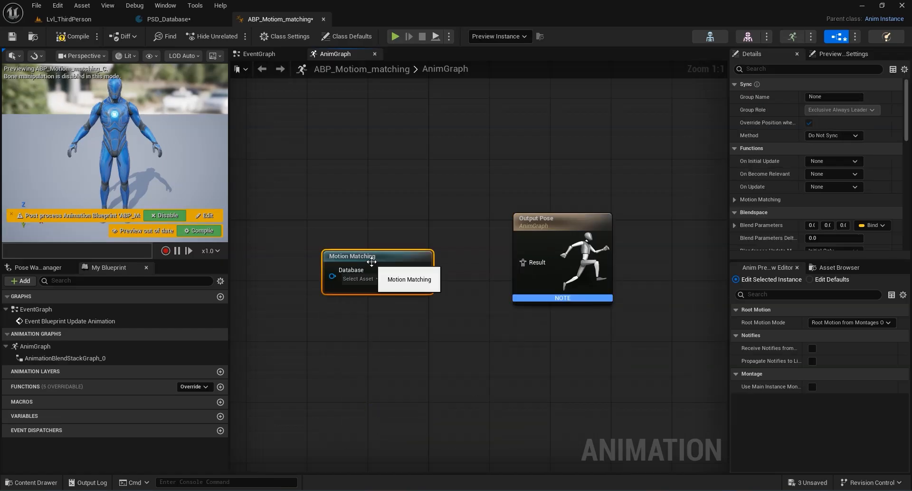
Step: Move Motion Matching and Output Pose further apart and set the Motion Matching node's Database to PSD_Database
left_click_drag(370, 262, 294, 231)
left_click(539, 217)
left_click_drag(539, 218, 584, 218)
left_click(285, 248)
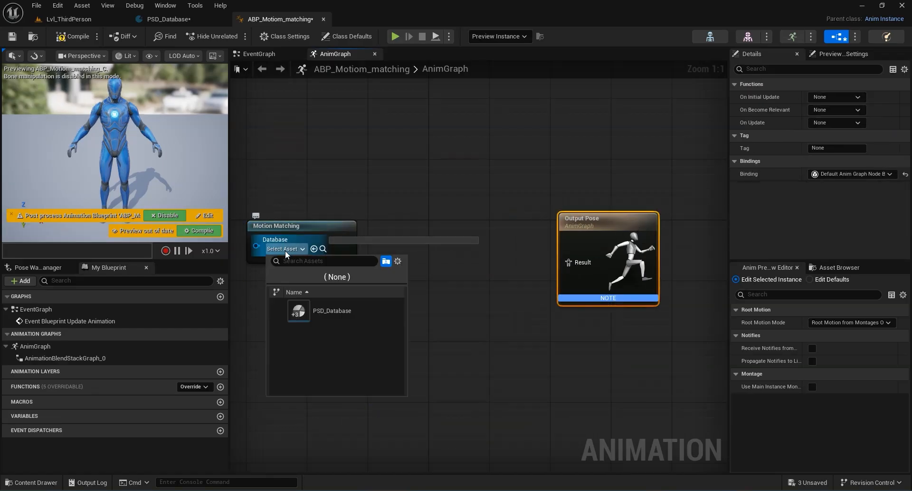
left_click(341, 314)
Step: Add a Pose History node fed by Motion Matching and connect its output to the Result of Output Pose
left_click_drag(304, 225, 414, 294)
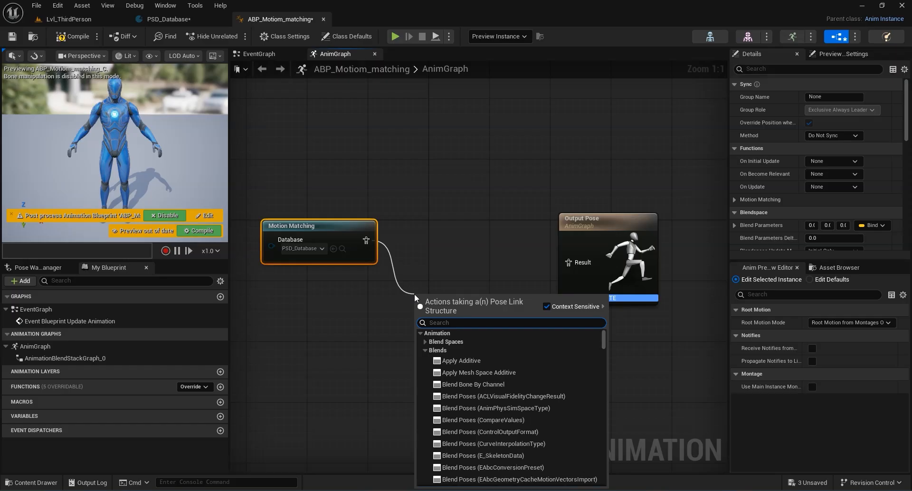
type("pose")
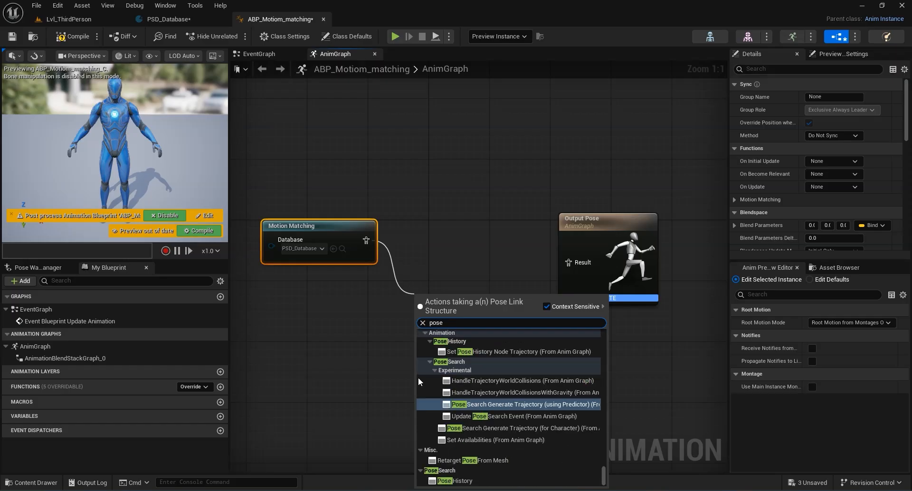
left_click(453, 481)
left_click_drag(439, 258, 439, 231)
right_click_drag(505, 204, 446, 207)
left_click_drag(417, 245, 510, 265)
Step: Arrange the Pose History and Output Pose nodes in an evenly spaced row after Motion Matching
left_click_drag(536, 226, 589, 201)
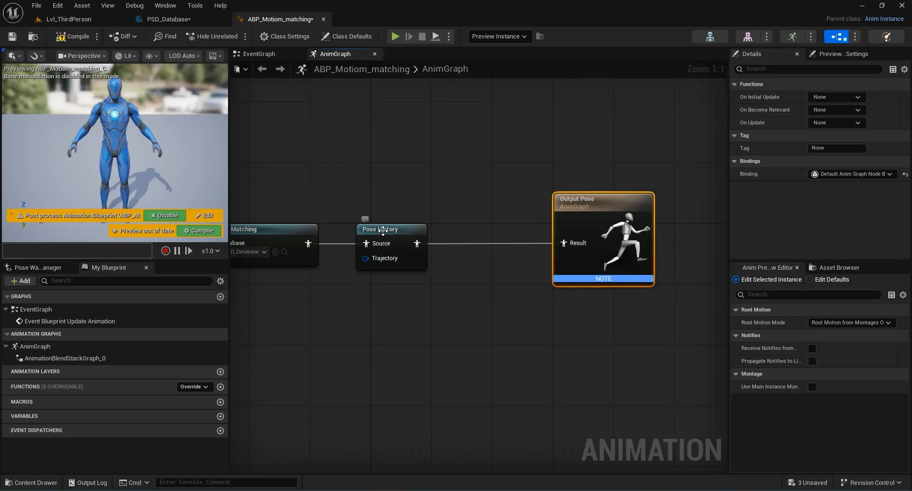
left_click_drag(383, 231, 427, 231)
right_click_drag(440, 356, 497, 378)
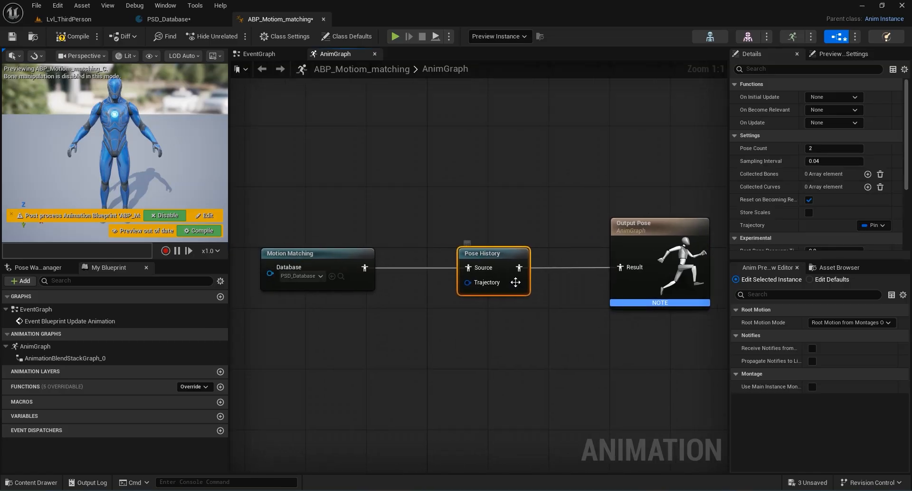
right_click_drag(406, 150, 417, 154)
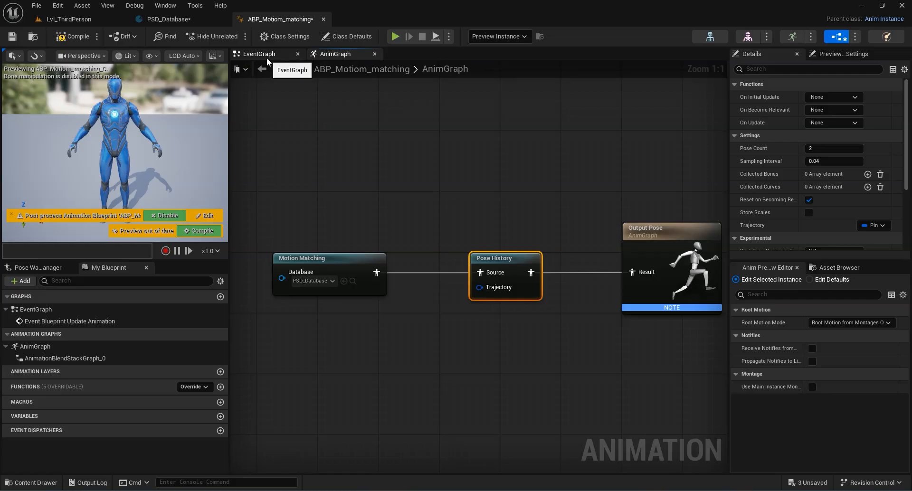
Step: Switch to the Lvl_ThirdPerson level editor to reach the project's content folders
left_click(60, 19)
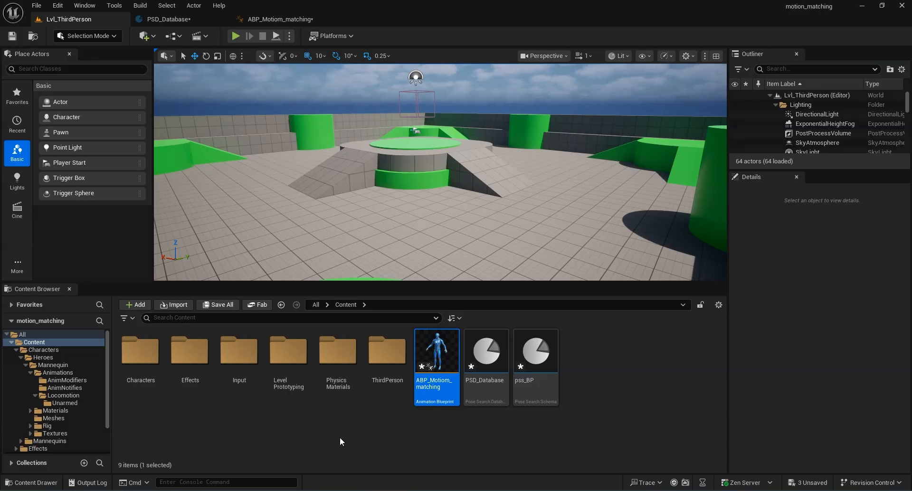
double_click(140, 351)
left_click(185, 353)
double_click(185, 352)
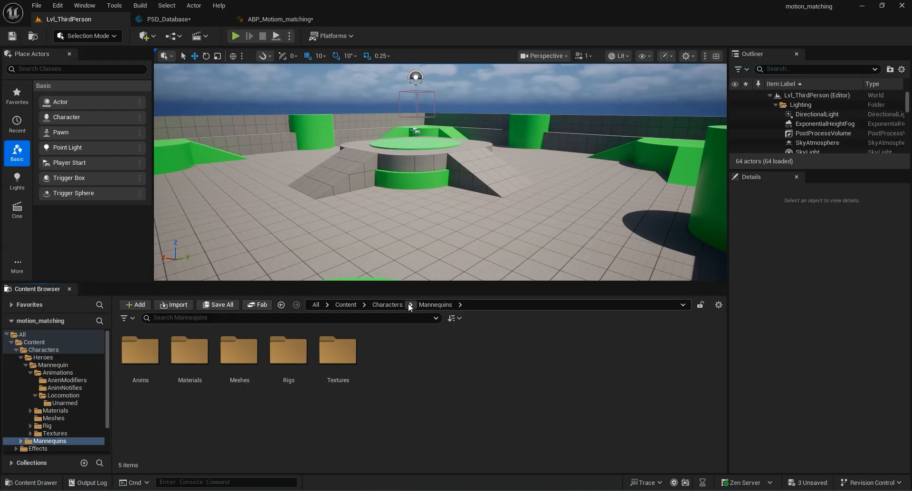
left_click(387, 304)
left_click(346, 305)
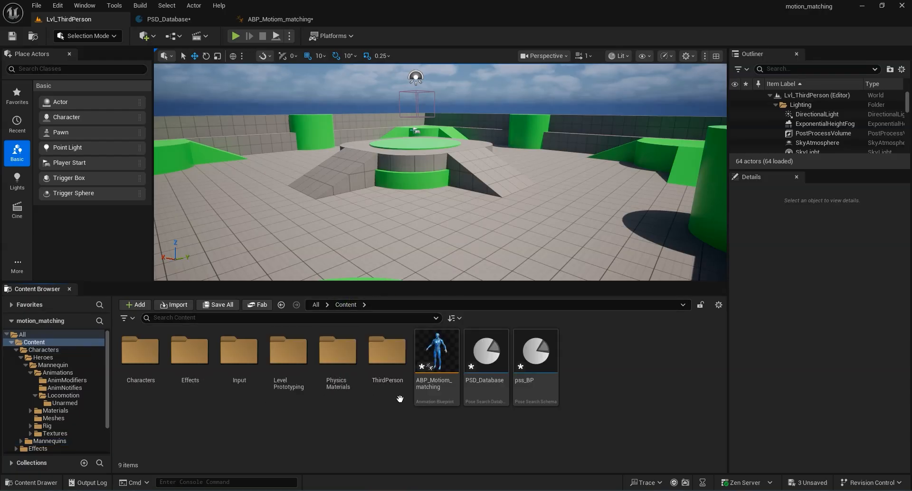
Step: Open the BP_ThirdPersonCharacter blueprint from the Content/ThirdPerson/Blueprints folder
double_click(387, 354)
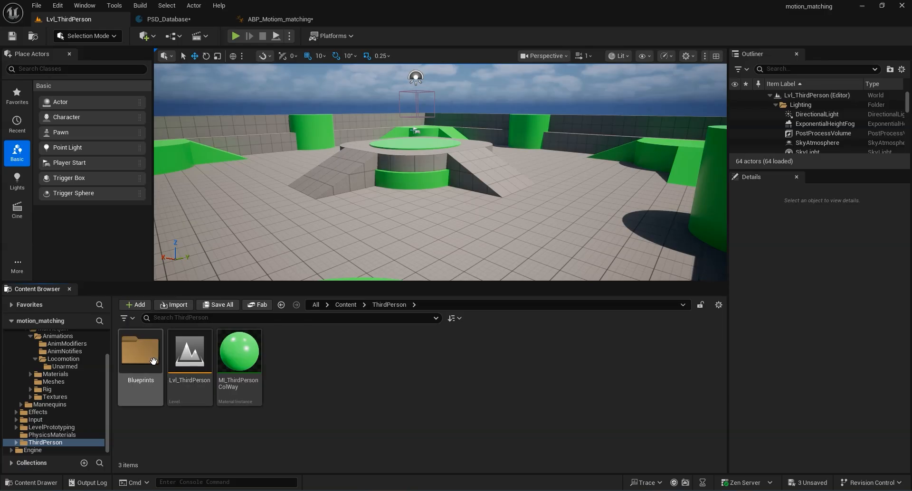
double_click(153, 362)
double_click(147, 361)
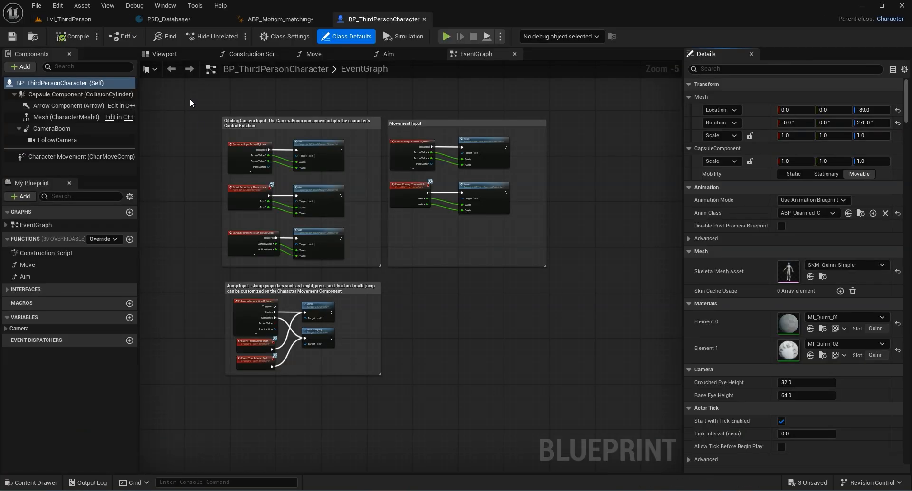
Step: Show the character's viewport and add a Character Trajectory component to BP_ThirdPersonCharacter, keeping the name CharacterTrajectory
left_click(182, 55)
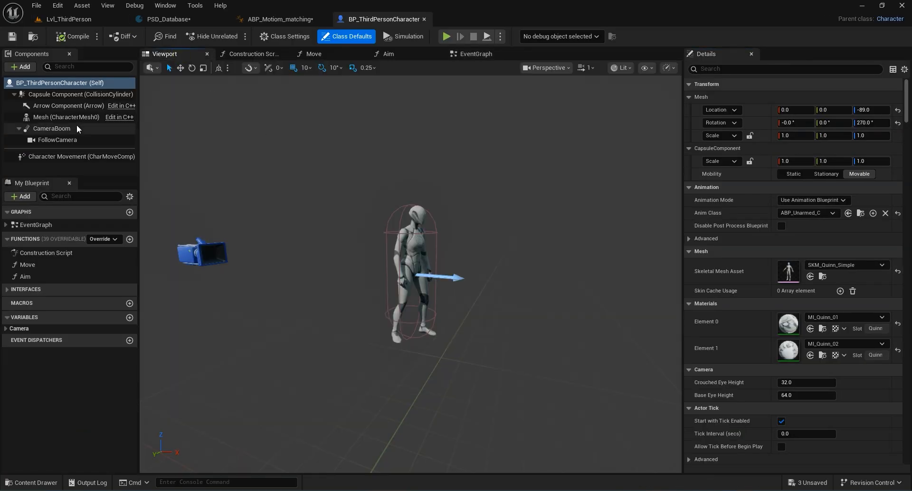
left_click(26, 68)
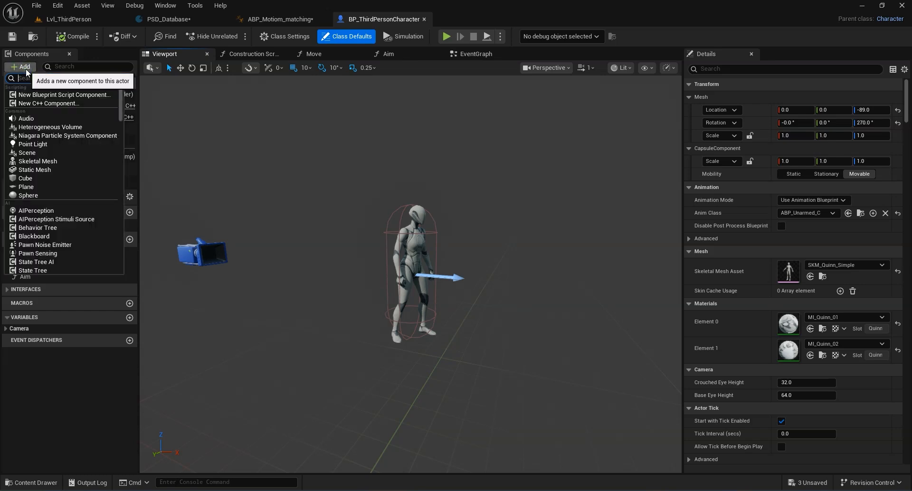
type("traje")
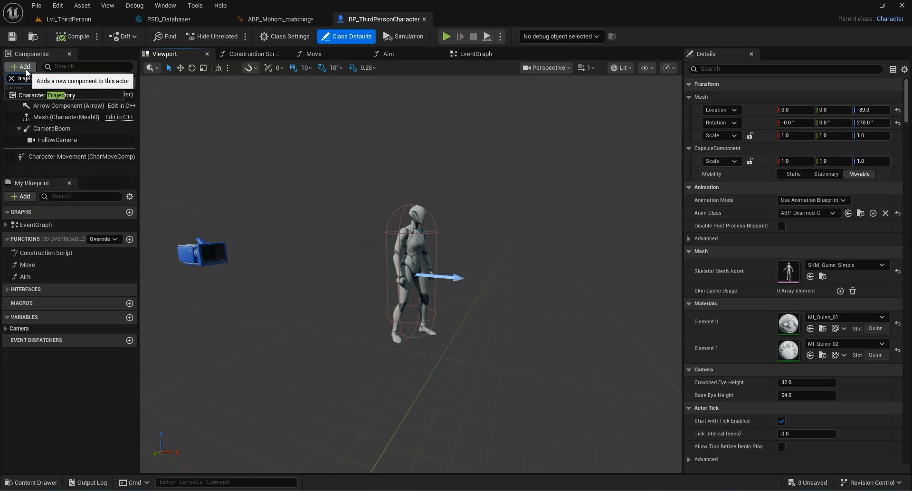
left_click(62, 96)
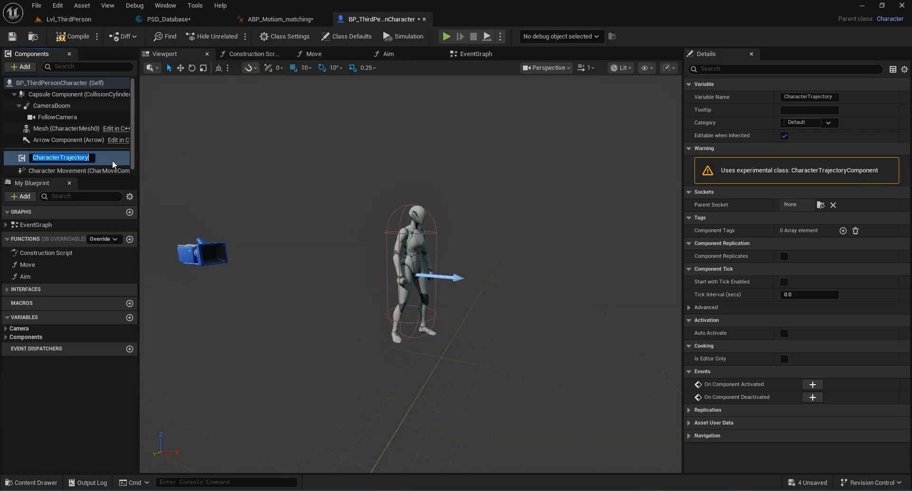
key("Return")
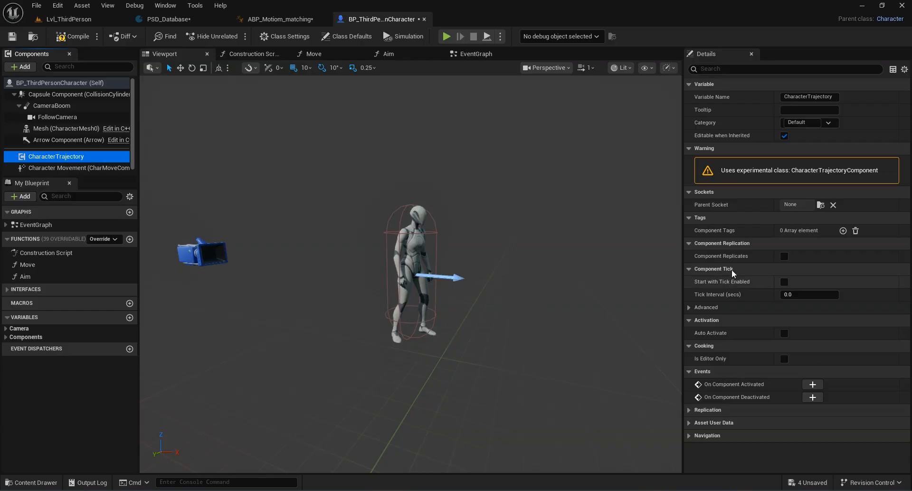
Step: Open the EventGraph of ABP_Motiom_matching and space Event Blueprint Update Animation and Try Get Pawn Owner further apart vertically
left_click(169, 21)
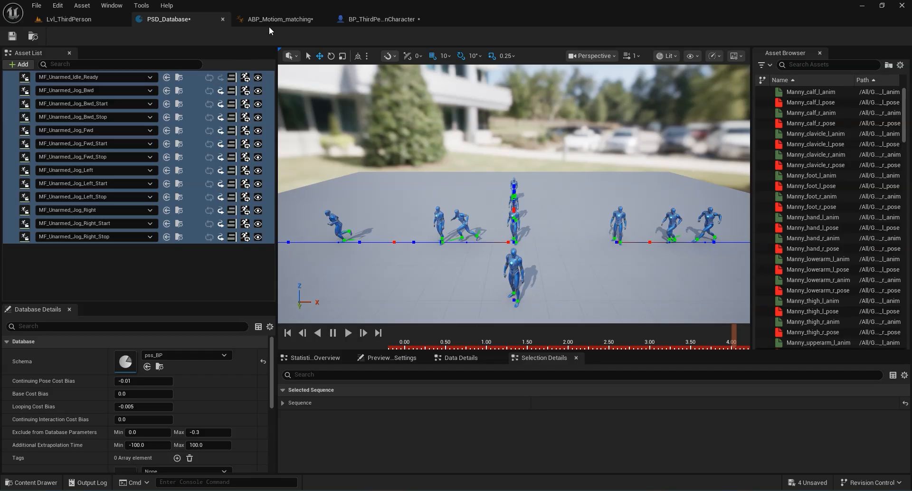
left_click(256, 19)
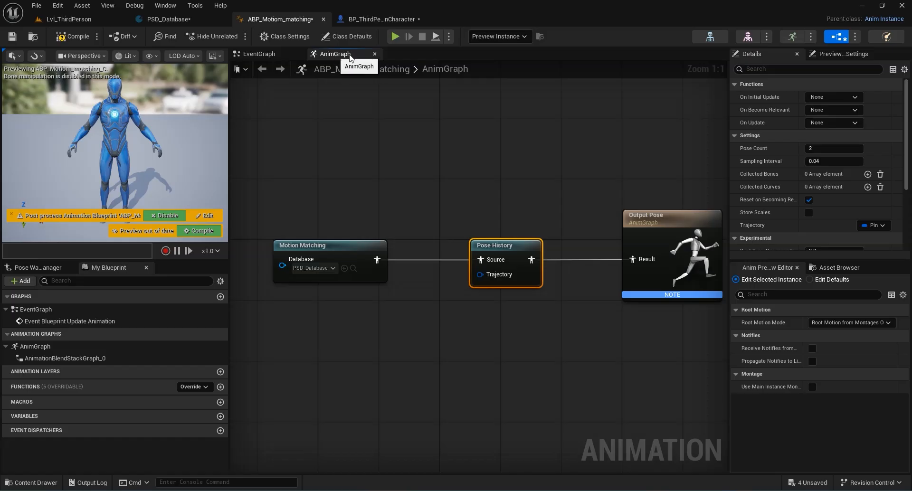
left_click(264, 54)
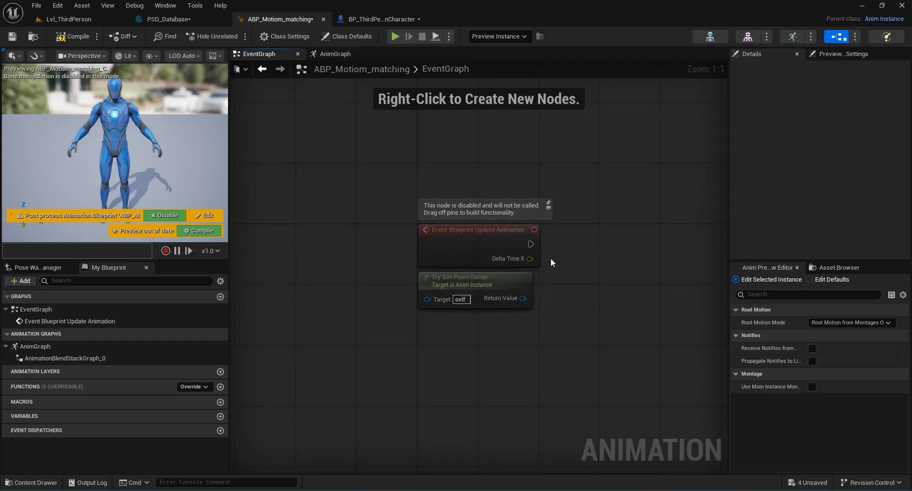
left_click_drag(432, 261, 425, 224)
right_click_drag(518, 260, 510, 204)
left_click_drag(437, 248, 438, 238)
right_click_drag(503, 228, 475, 303)
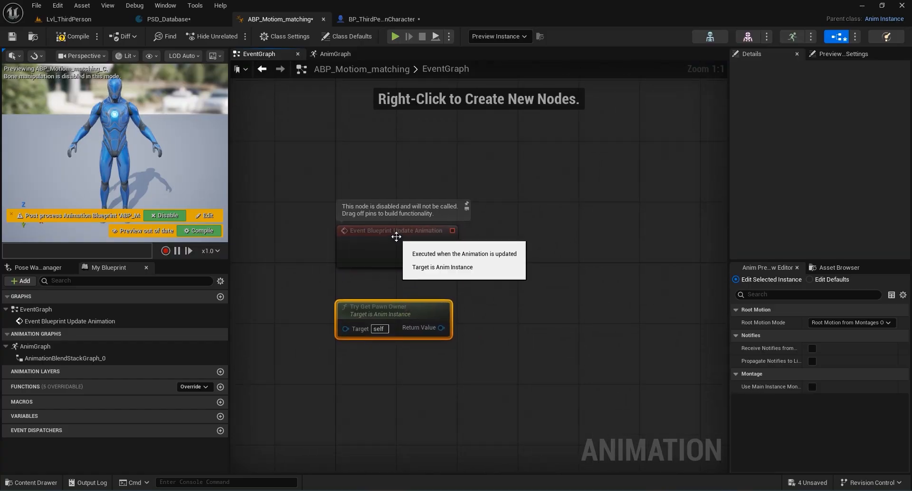
left_click_drag(393, 233, 394, 218)
right_click_drag(522, 282, 511, 346)
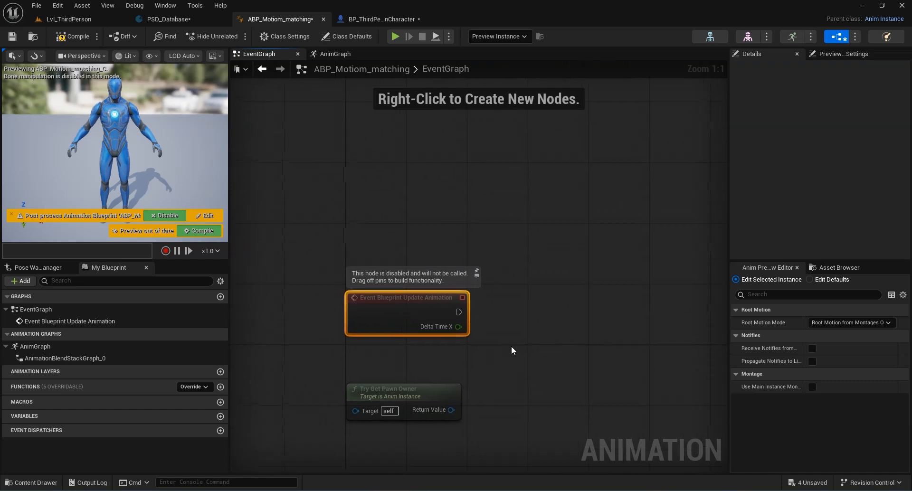
Step: Add an Event Blueprint Initialize Animation node and align it above Event Blueprint Update Animation
right_click(379, 212)
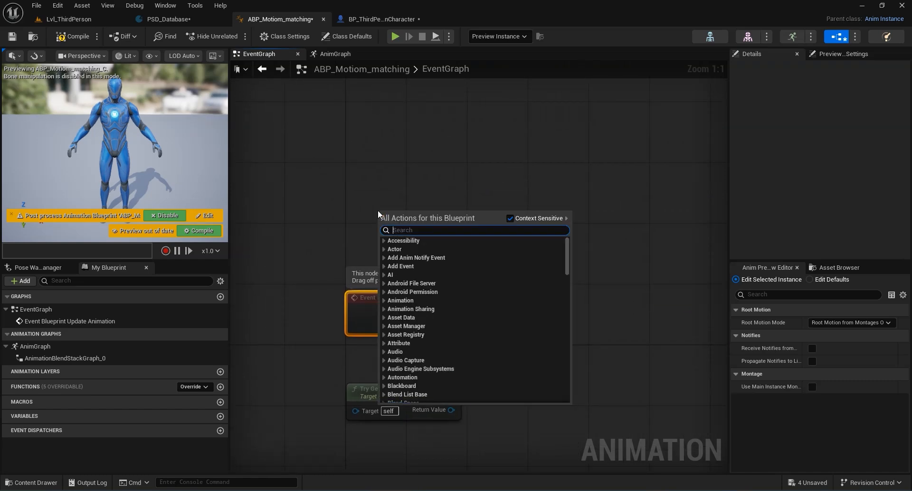
type("ini")
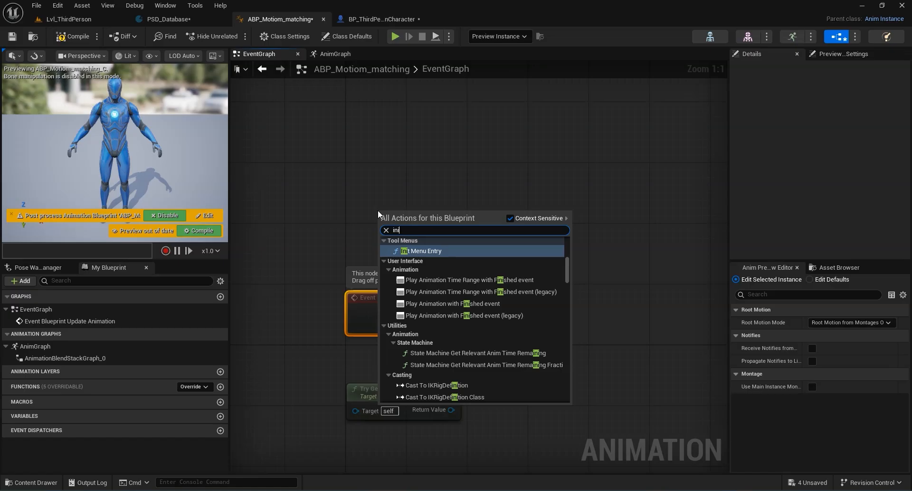
type("t")
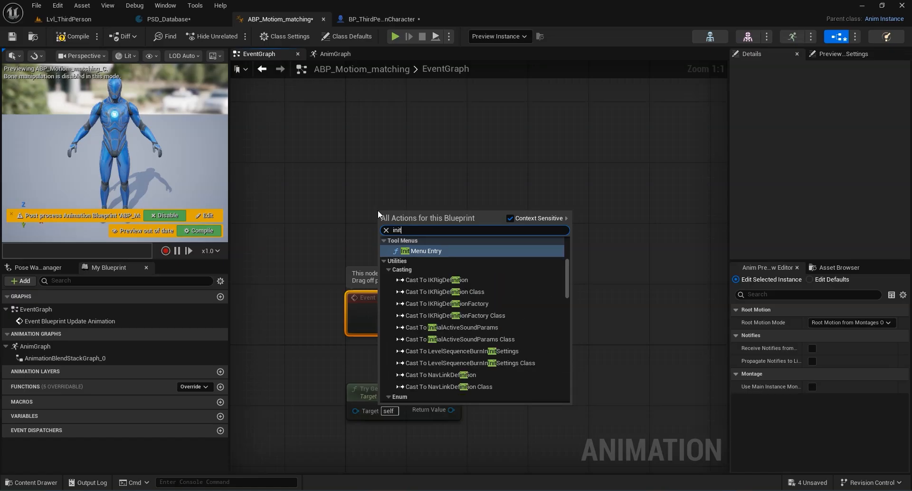
key("BackSpace")
type("a")
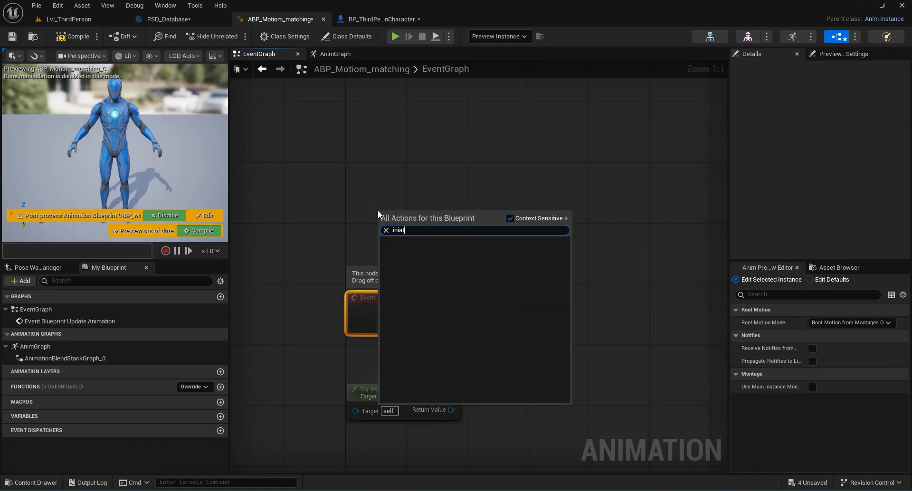
key("BackSpace")
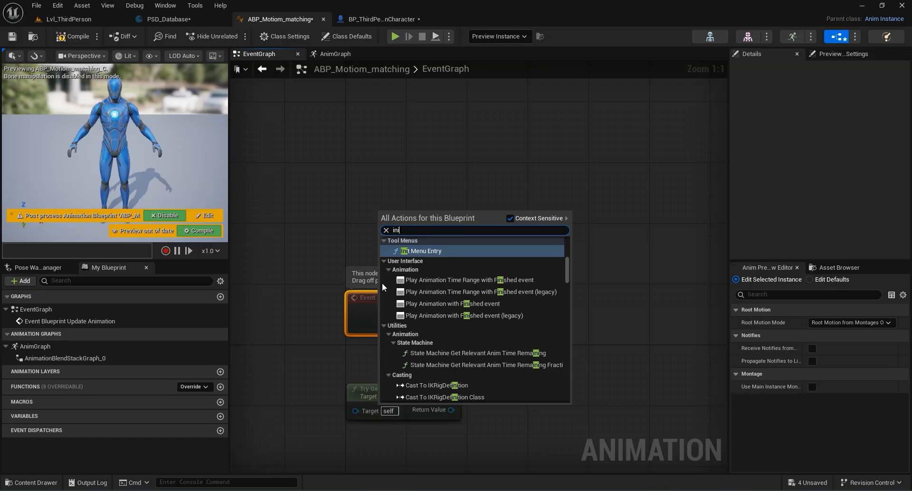
scroll(468, 347, "down", 5)
scroll(469, 347, "down", 8)
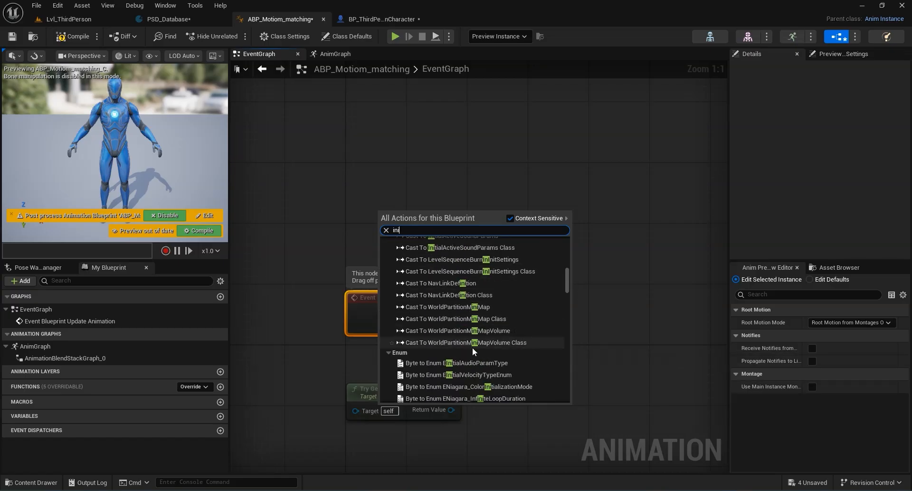
scroll(477, 352, "down", 6)
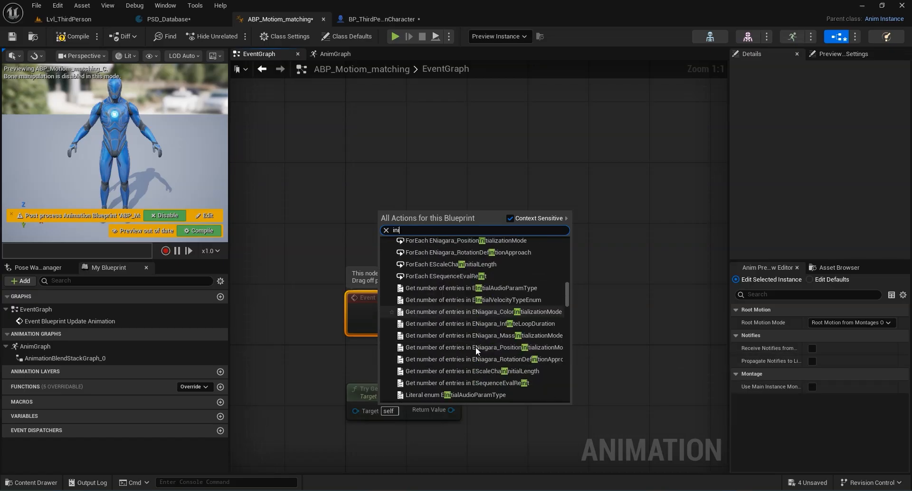
scroll(483, 347, "down", 5)
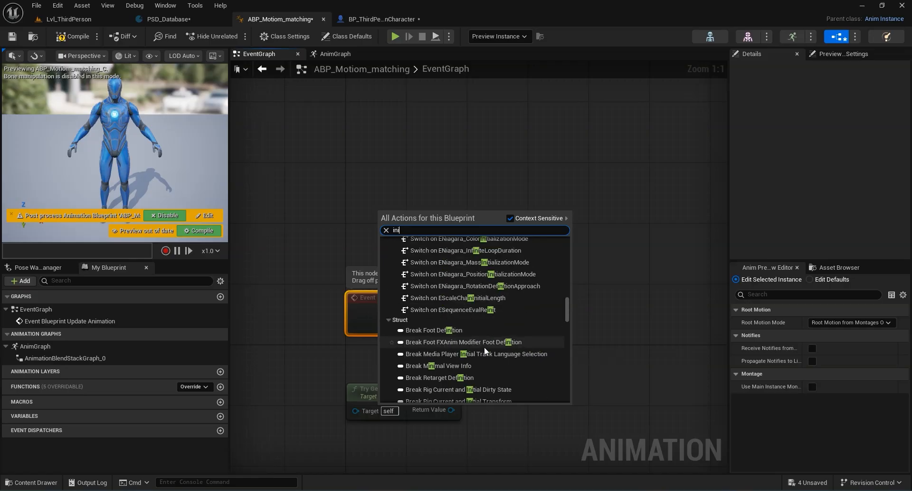
type("t")
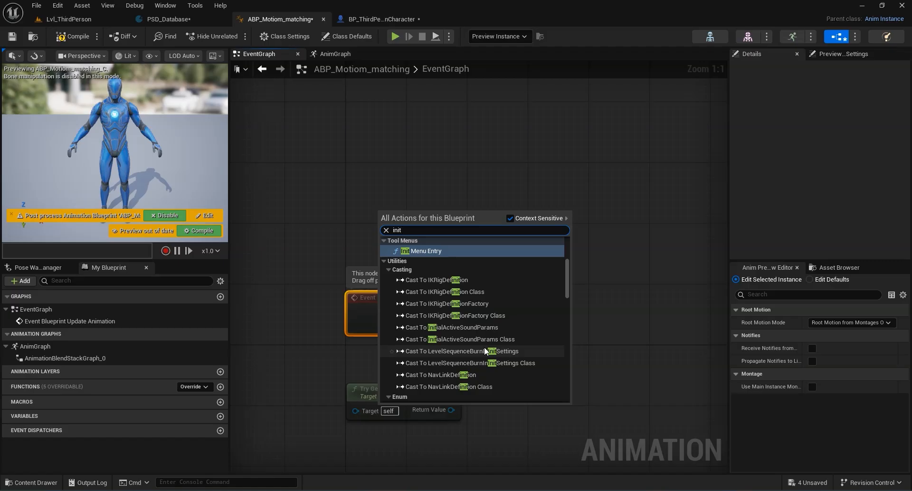
type("ia")
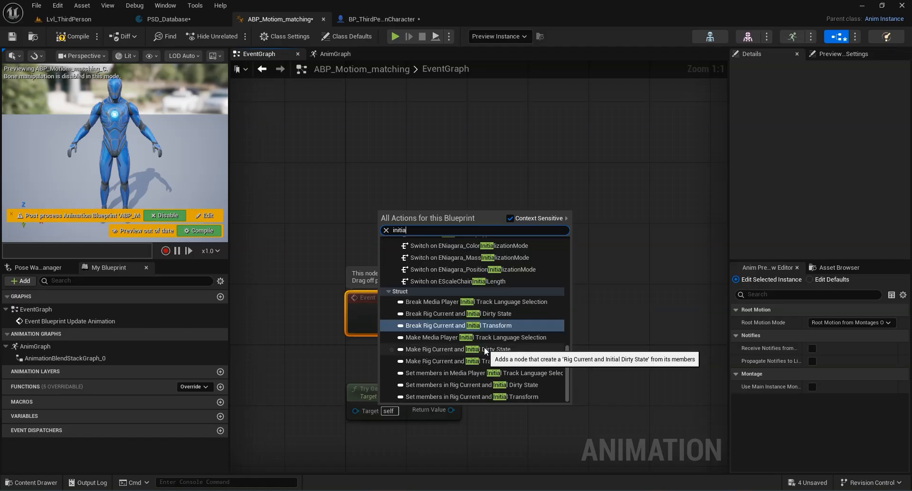
type("li")
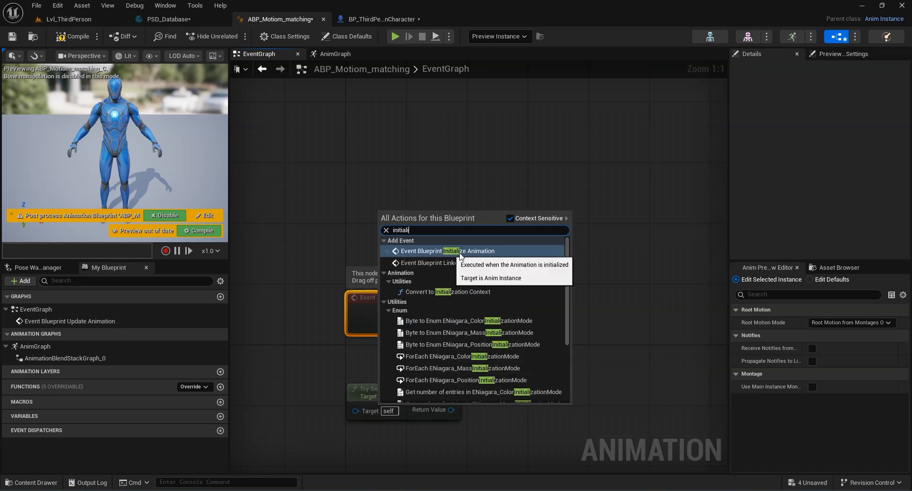
left_click(480, 251)
left_click_drag(378, 202, 388, 199)
right_click_drag(549, 229, 517, 224)
left_click_drag(373, 199, 368, 195)
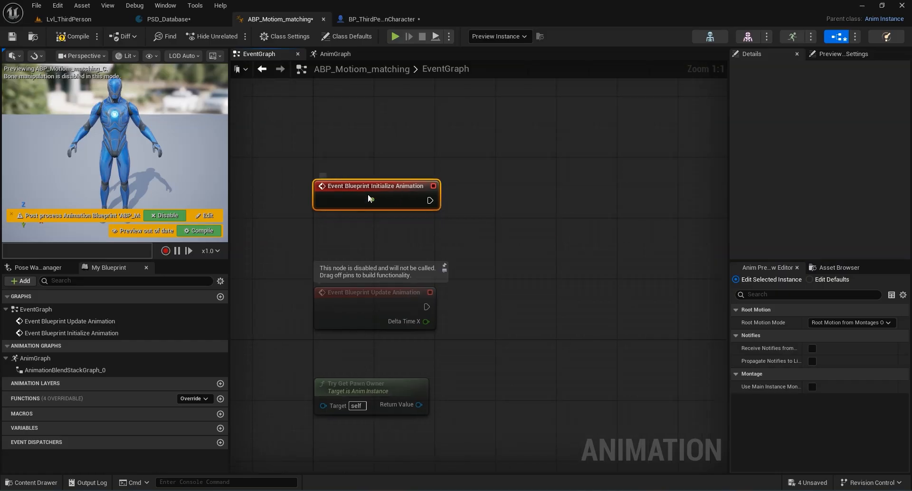
Step: Rearrange the event graph so Try Get Pawn Owner sits directly below Event Blueprint Initialize Animation and Event Blueprint Update Animation sits beneath both
left_click_drag(429, 199, 486, 220)
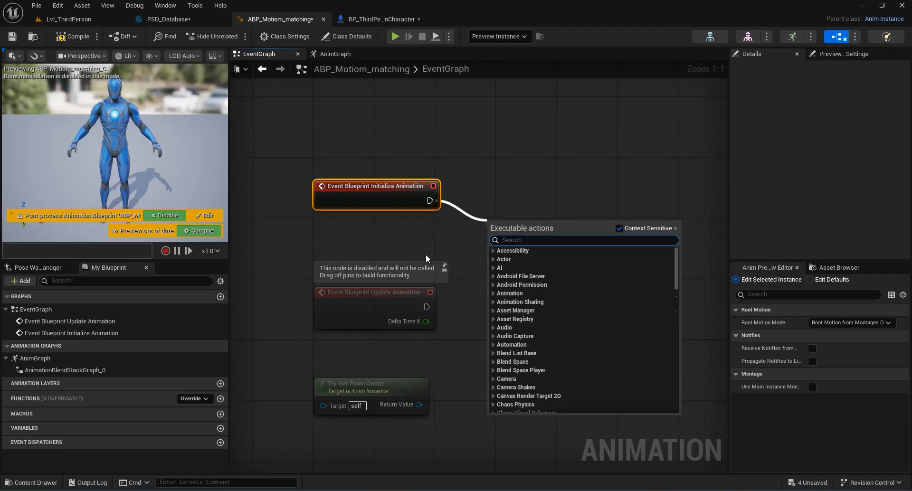
left_click(435, 245)
left_click(386, 301)
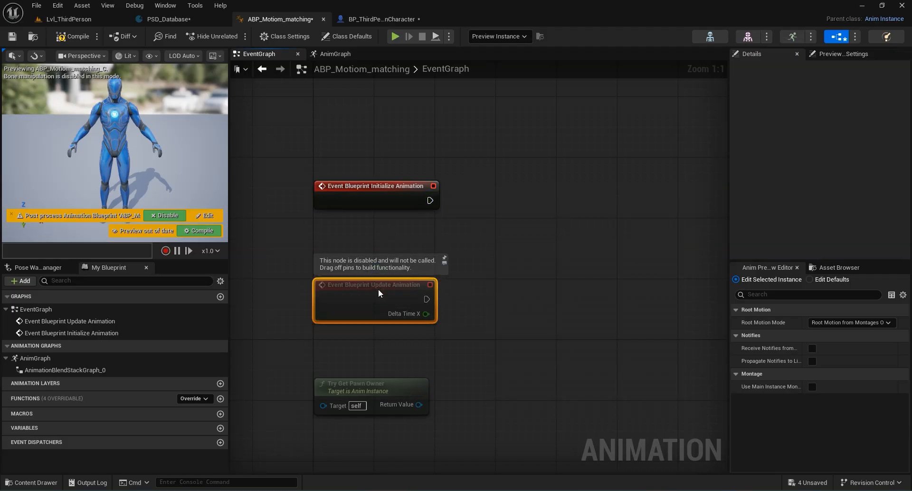
right_click_drag(476, 275, 478, 261)
left_click_drag(401, 268, 401, 262)
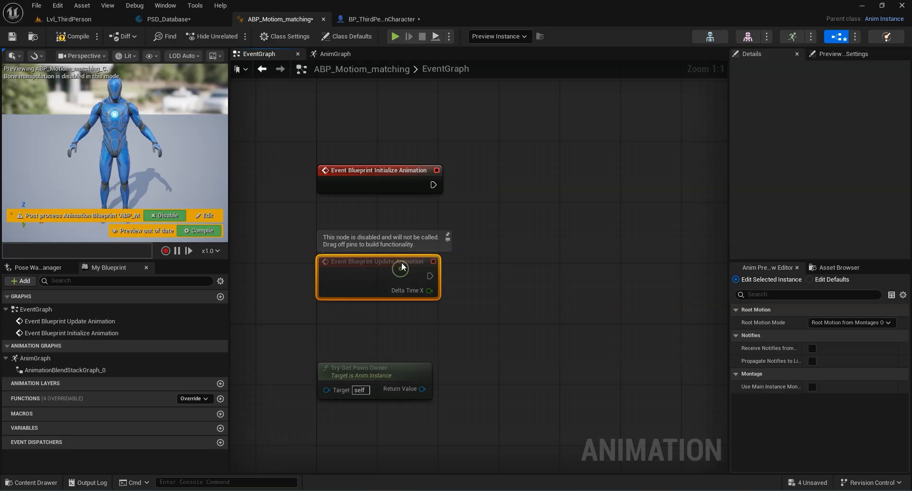
left_click_drag(403, 298, 396, 457)
left_click_drag(384, 374, 384, 230)
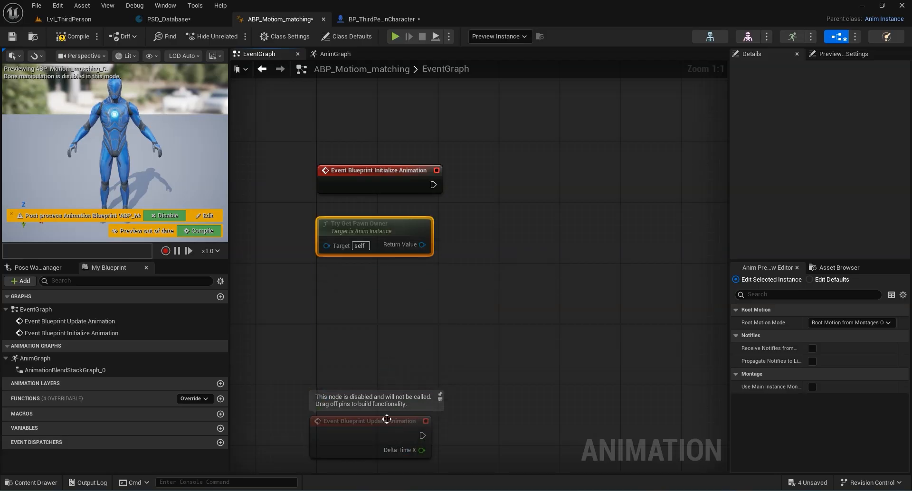
left_click_drag(386, 420, 386, 309)
right_click_drag(475, 234, 457, 266)
left_click(383, 261)
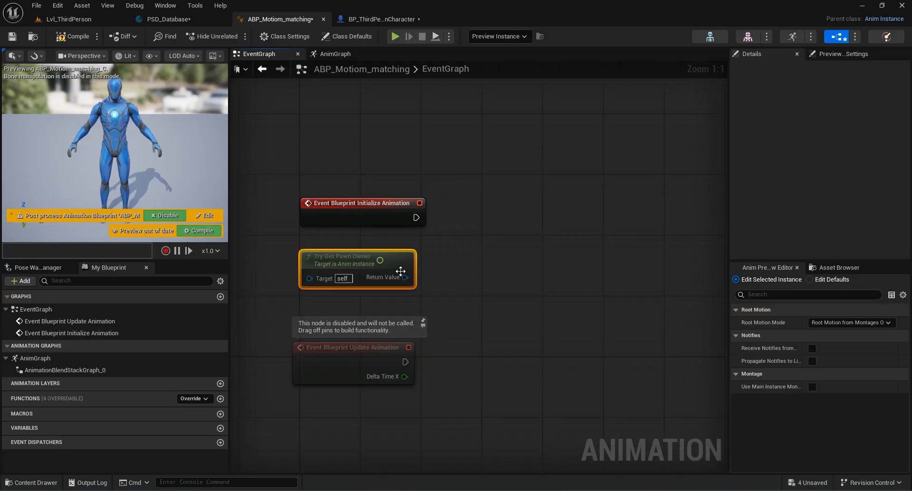
Step: Add a Cast To BP_ThirdPersonCharacter node fed by Try Get Pawn Owner and run it from Event Blueprint Initialize Animation
left_click_drag(411, 278, 451, 232)
type("c")
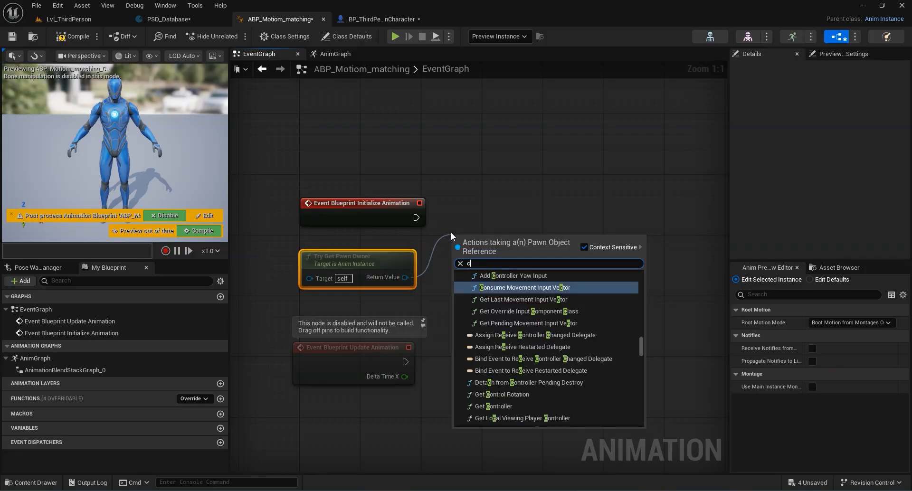
type("ast to thirs")
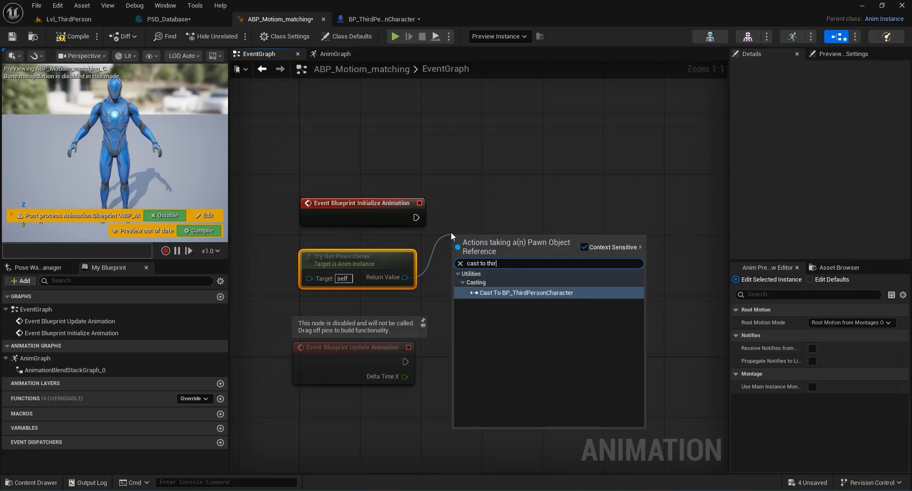
key("BackSpace")
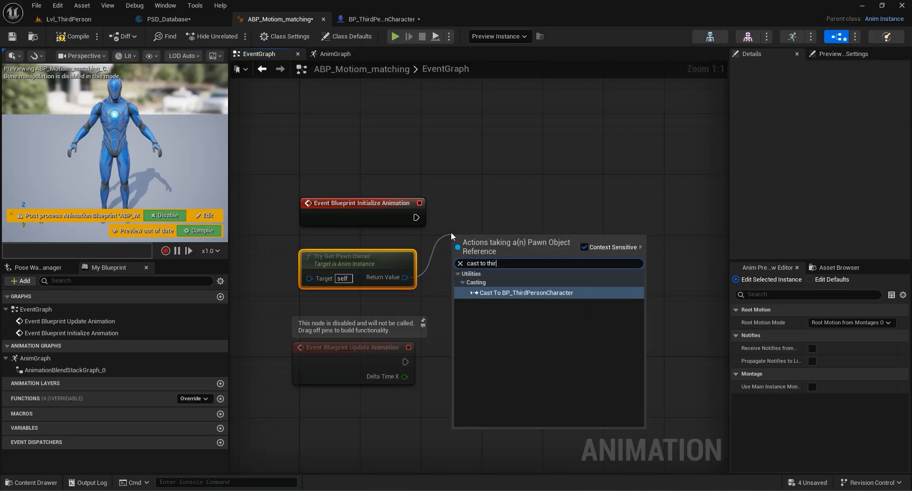
left_click(543, 274)
right_click_drag(610, 222, 562, 234)
left_click_drag(463, 253, 480, 238)
left_click_drag(367, 230, 426, 245)
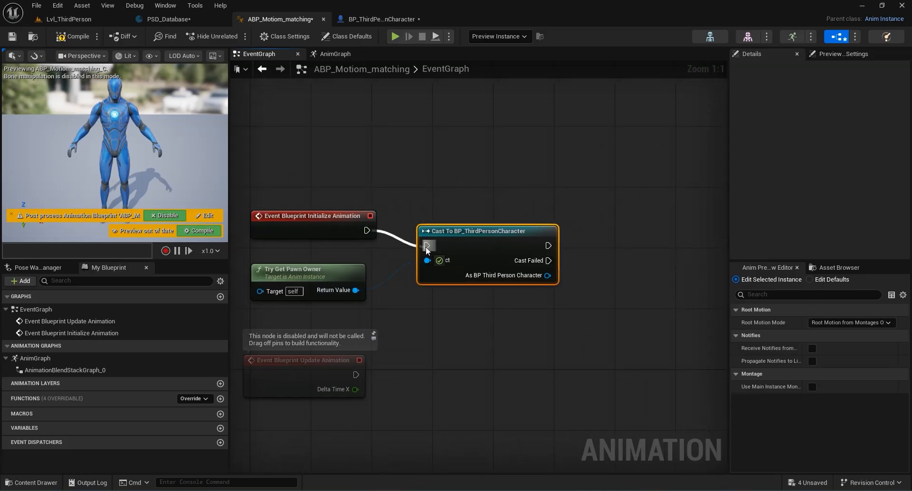
Step: Promote the cast's As BP Third Person Character output to a variable named As BP Third Person Character BP
right_click_drag(526, 307, 487, 309)
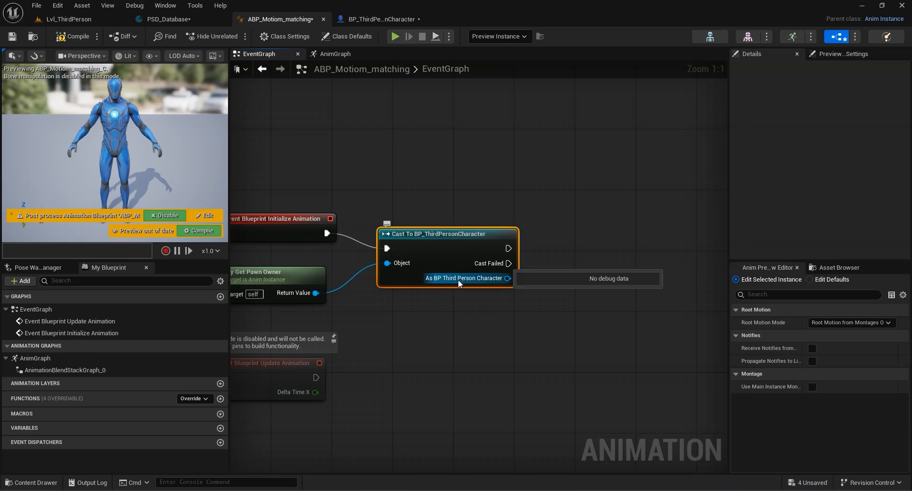
right_click(490, 278)
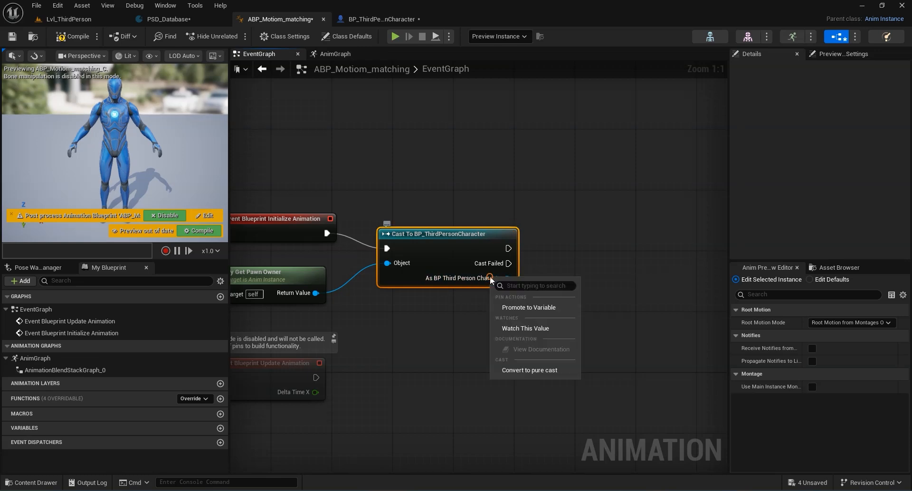
left_click(551, 310)
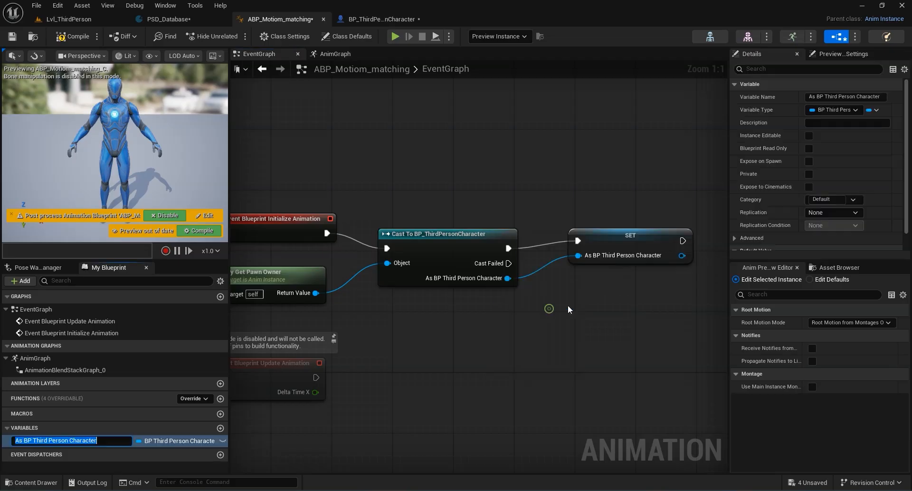
left_click(103, 443)
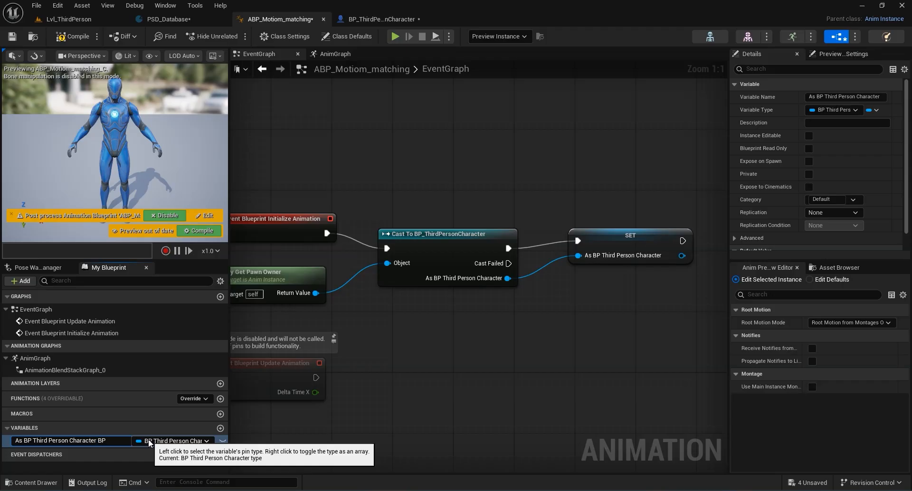
type("BP")
key("Return")
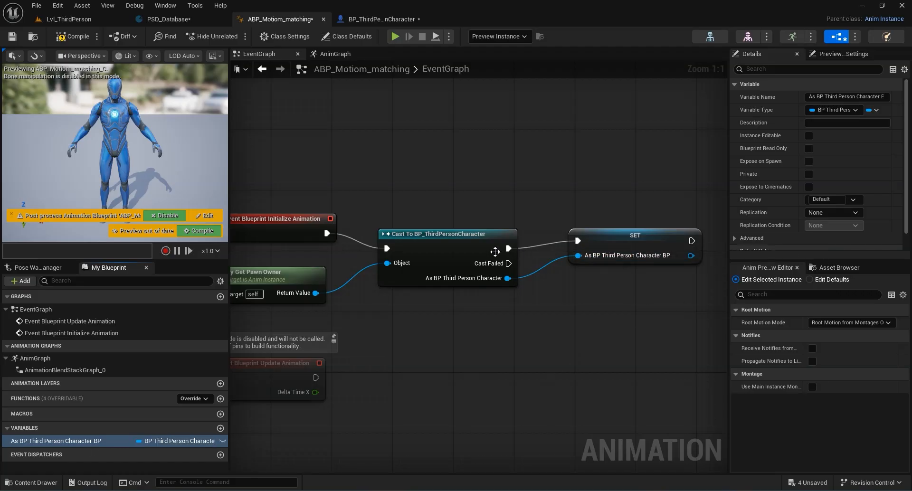
Step: Tidy the cast and SET nodes of the initialize chain and move Event Blueprint Update Animation further below it
left_click_drag(468, 235, 469, 227)
right_click_drag(531, 322, 561, 255)
right_click_drag(543, 293, 613, 253)
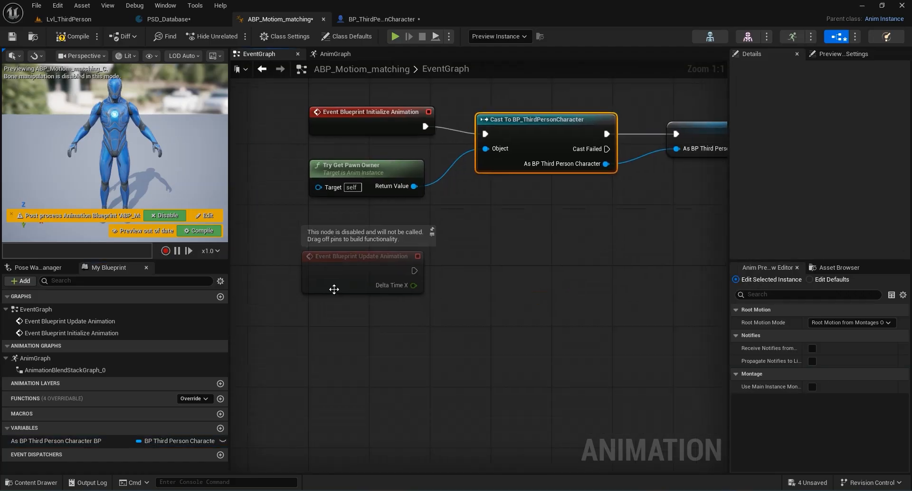
left_click_drag(342, 258, 351, 295)
right_click_drag(485, 315, 381, 317)
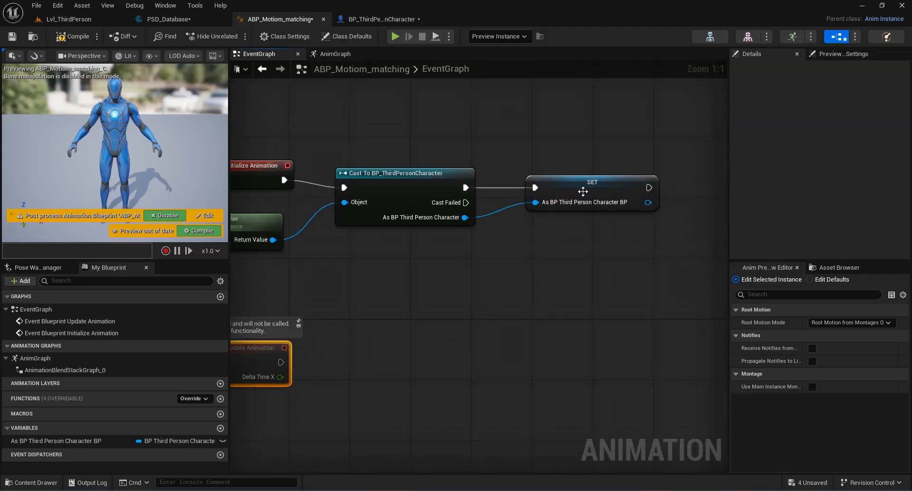
left_click_drag(581, 182, 572, 175)
right_click_drag(487, 325, 598, 292)
mouse_move(361, 316)
left_mouse_down()
mouse_move(366, 304)
mouse_move(366, 323)
left_mouse_up()
right_click_drag(524, 302, 524, 267)
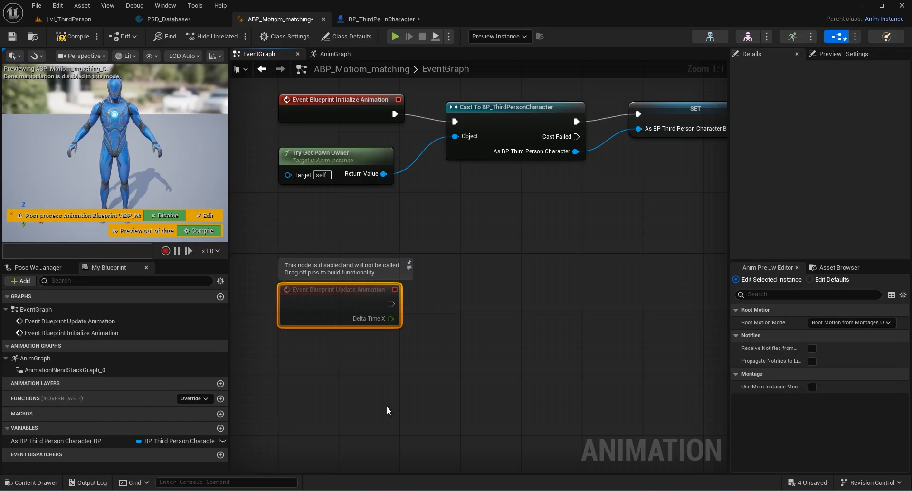
Step: Place a getter for As BP Third Person Character BP below Event Blueprint Update Animation and get Character Trajectory from it, aligned alongside
left_click_drag(33, 441, 307, 381)
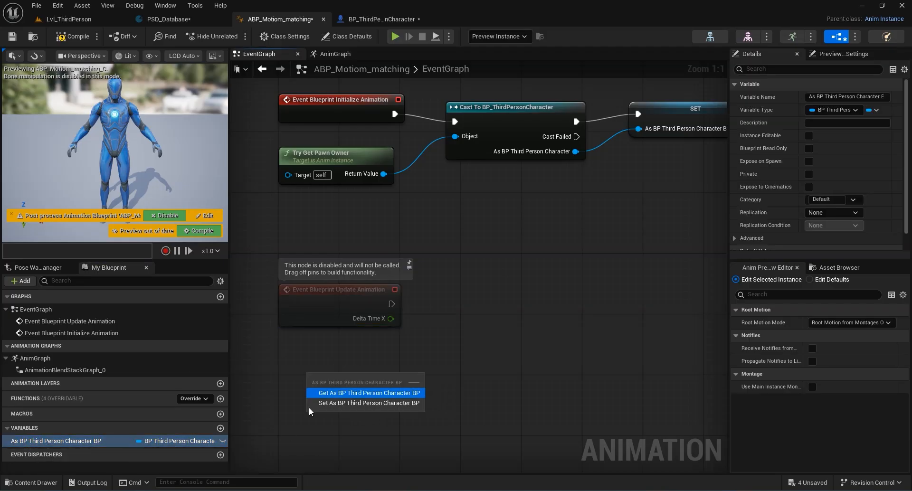
left_click(351, 395)
left_click_drag(351, 370, 449, 355)
type("trajec")
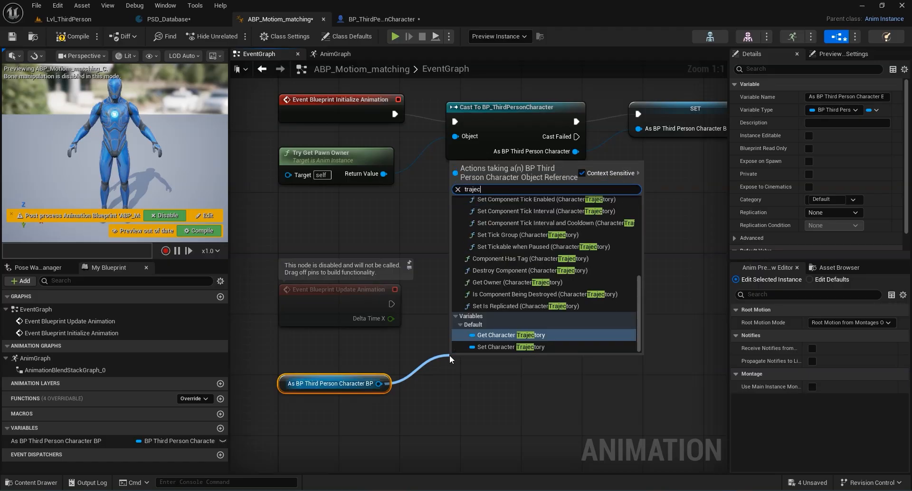
type("tor")
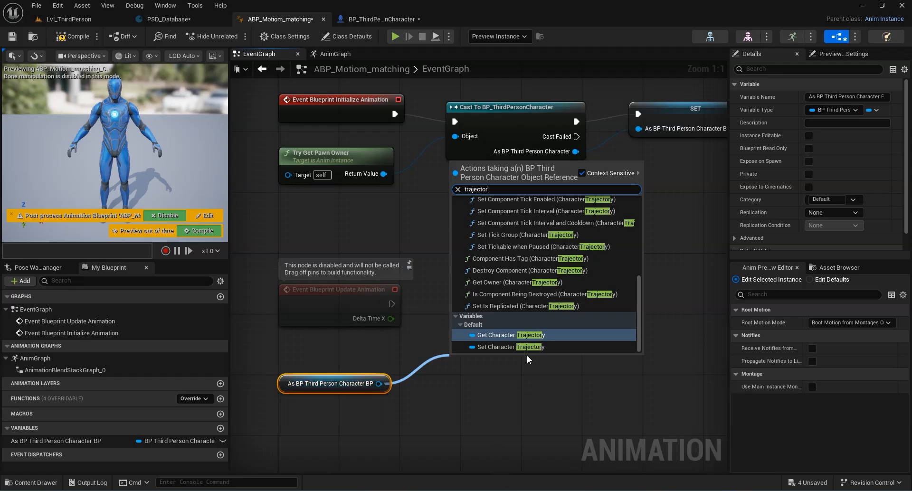
left_click(511, 335)
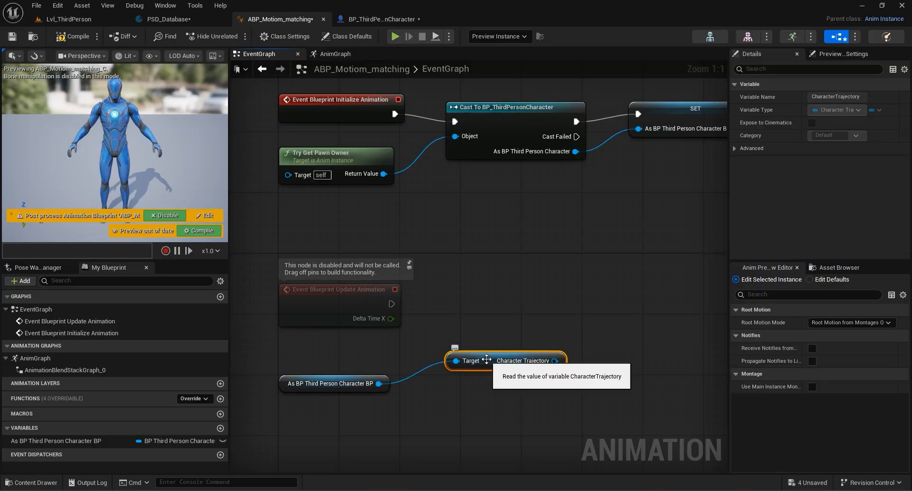
left_click_drag(486, 359, 486, 383)
right_click_drag(484, 386, 424, 349)
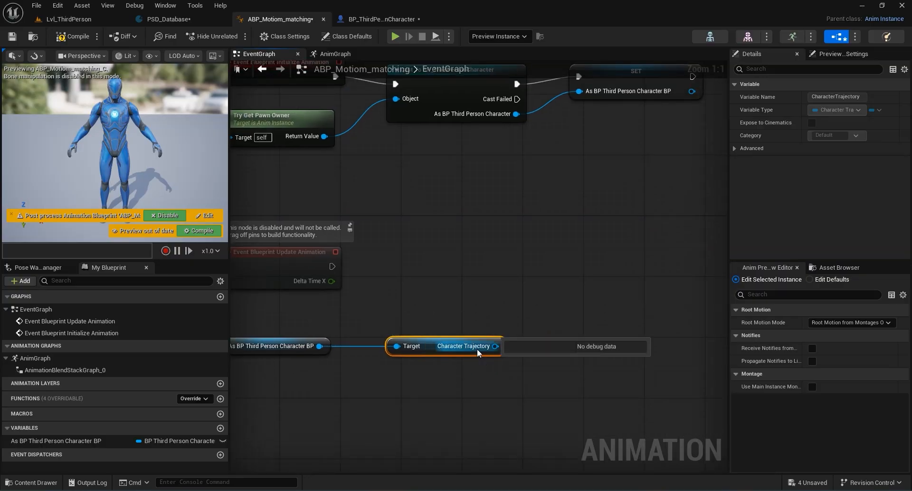
Step: Promote Character Trajectory to a variable, run its SET node from Event Blueprint Update Animation, and compile the animation blueprint
right_click(486, 345)
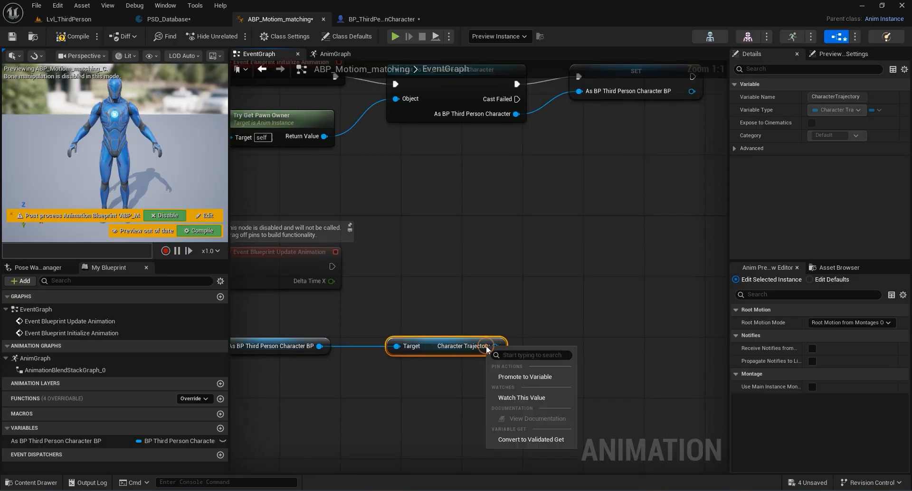
left_click(526, 376)
left_click_drag(611, 337, 604, 273)
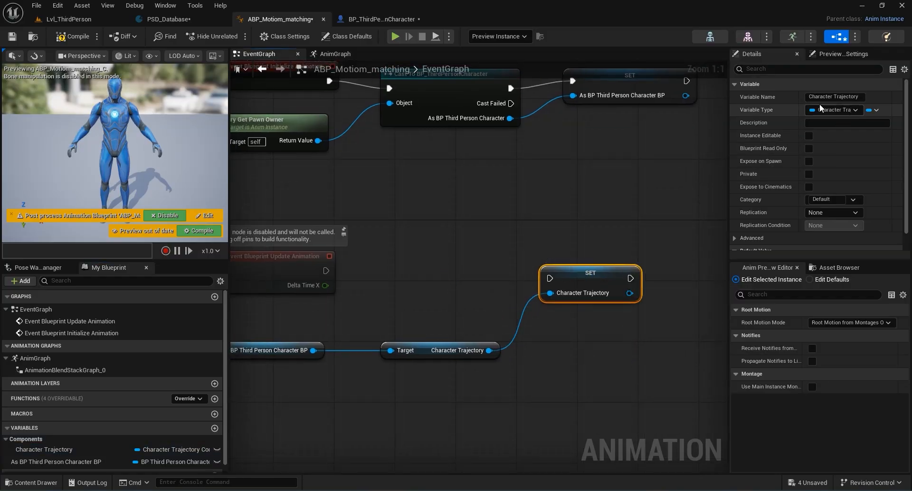
left_click_drag(325, 270, 599, 265)
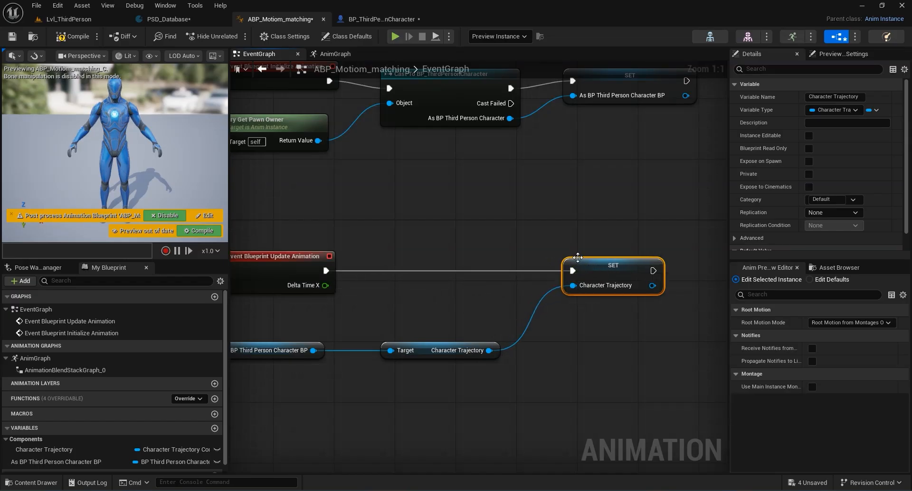
scroll(598, 265, "down", 2)
right_click_drag(593, 246, 581, 233)
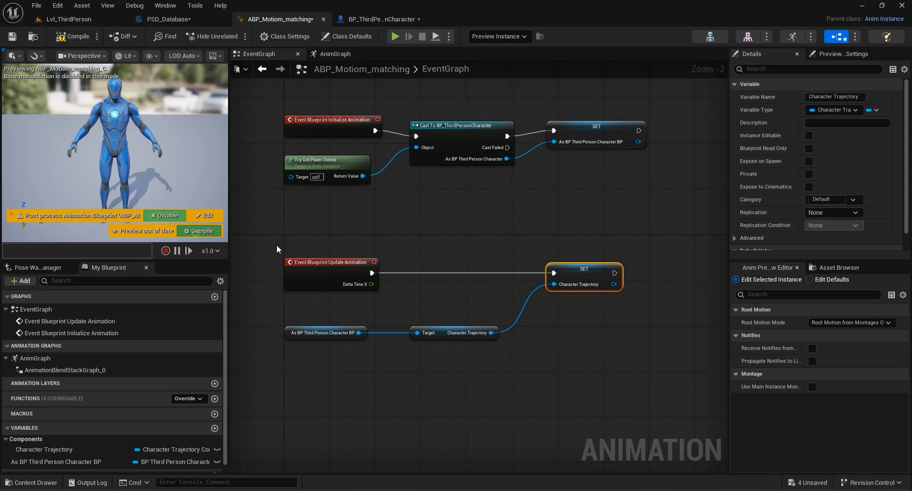
left_click(195, 233)
right_click_drag(440, 226, 449, 245)
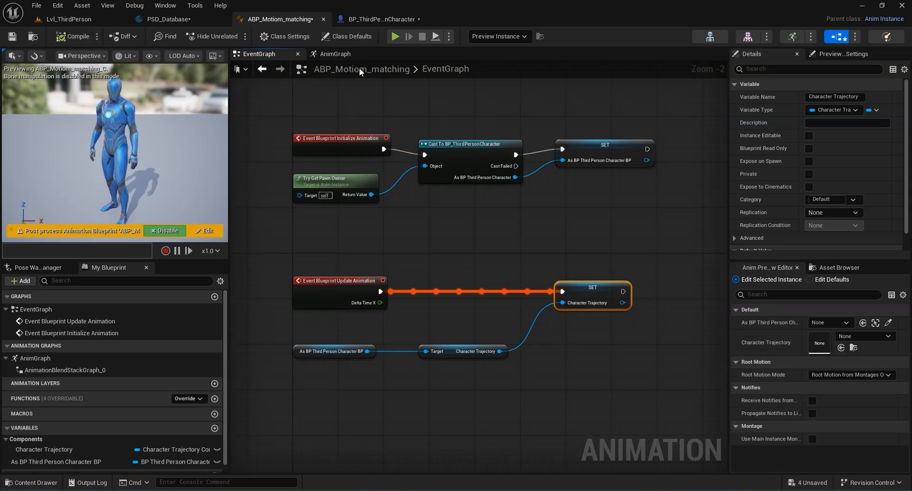
Step: In the AnimGraph, bind Pose History's Trajectory input to the Trajectory property of the Character Trajectory variable
left_click(340, 56)
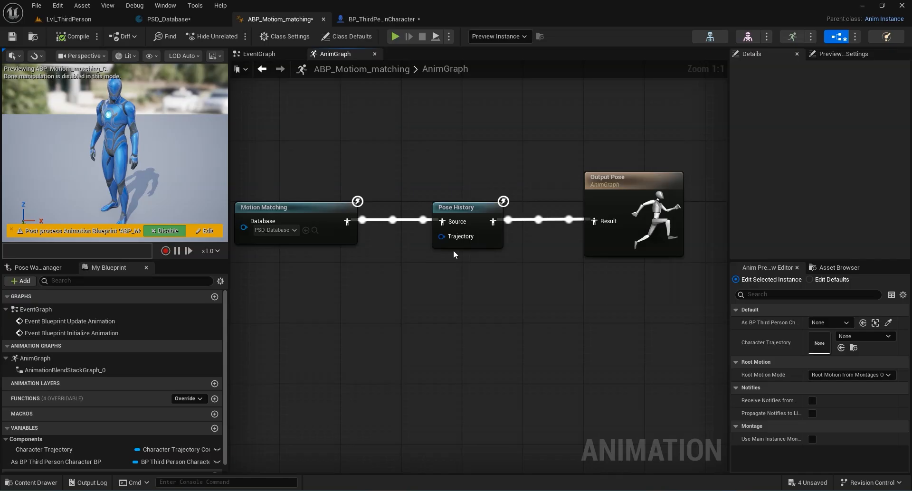
right_click(466, 237)
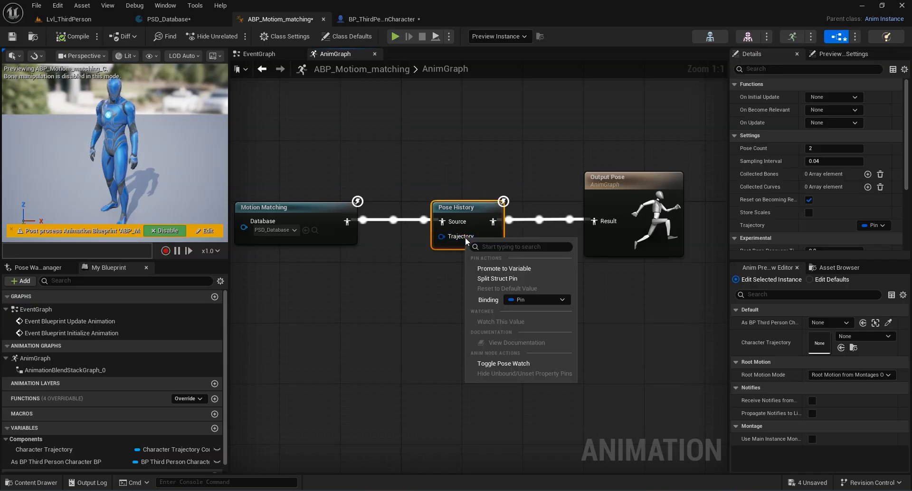
left_click(525, 301)
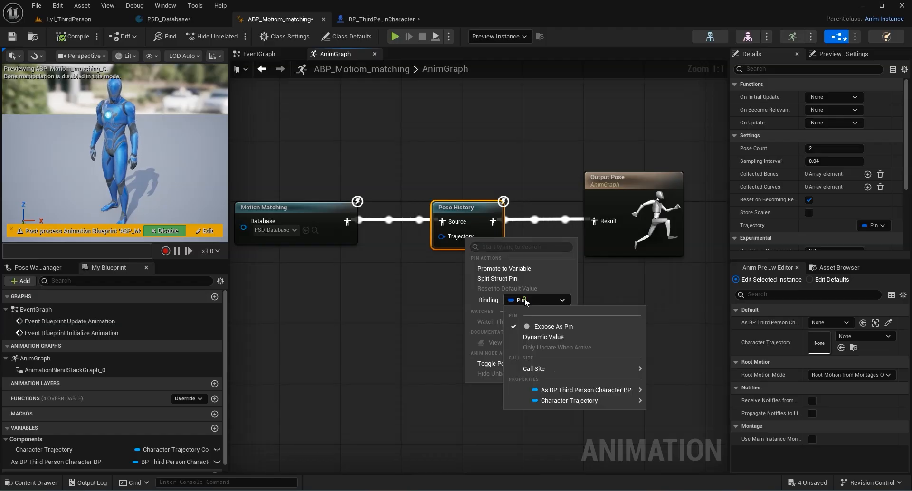
mouse_move(563, 400)
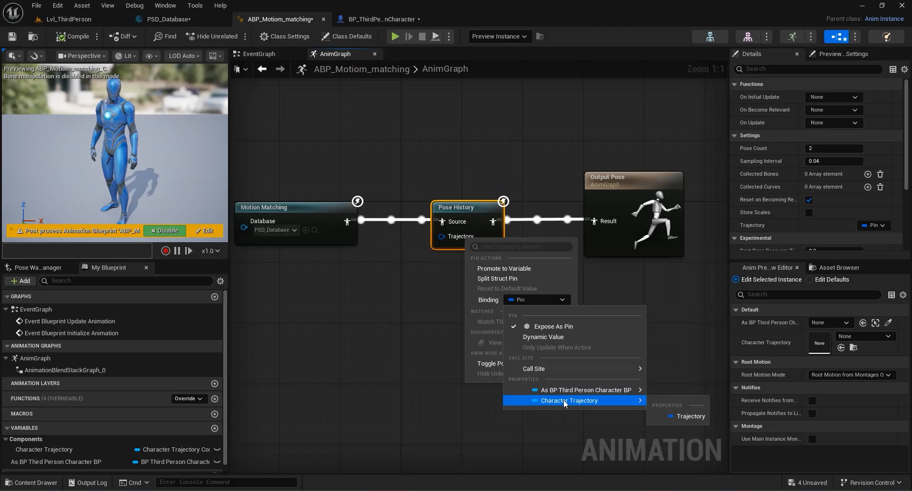
left_click(685, 416)
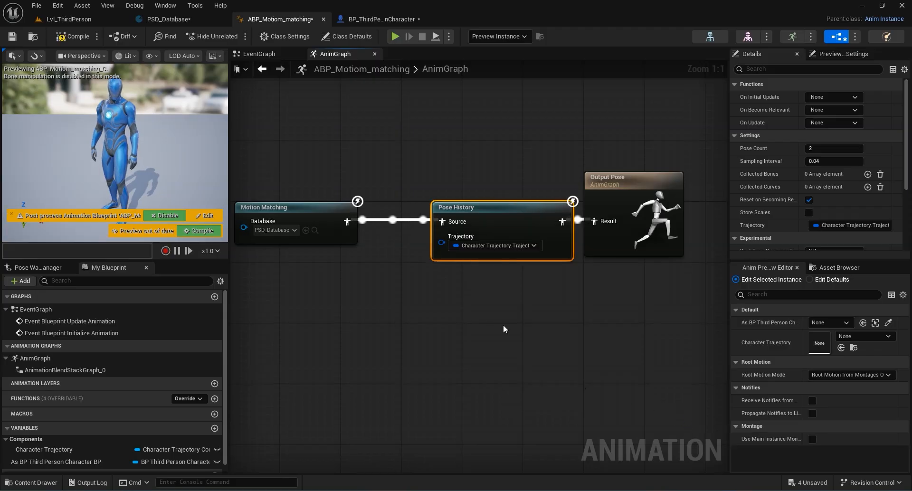
Step: Space Pose History and Output Pose apart, straighten their connections, and compile the animation blueprint
left_click_drag(467, 209, 444, 209)
right_click_drag(526, 305, 438, 312)
left_click_drag(538, 191, 591, 191)
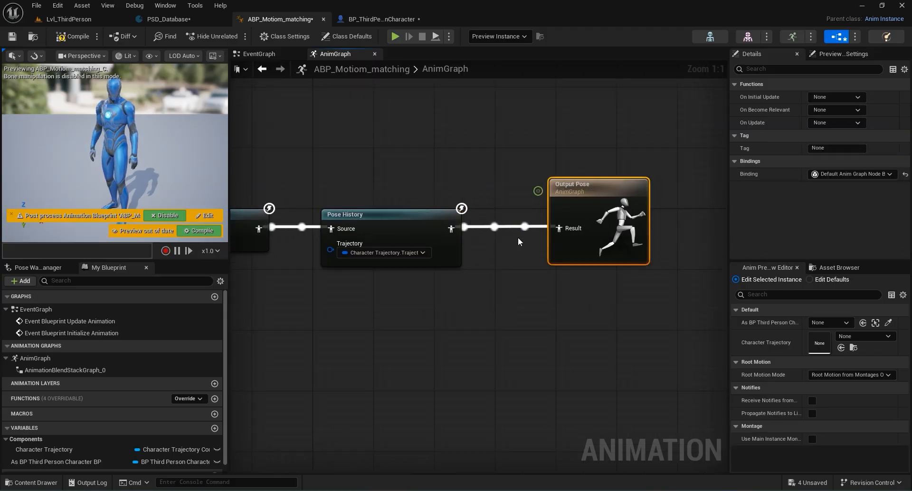
right_click_drag(517, 238, 568, 245)
left_click_drag(419, 224, 452, 217)
right_click_drag(453, 217, 472, 205)
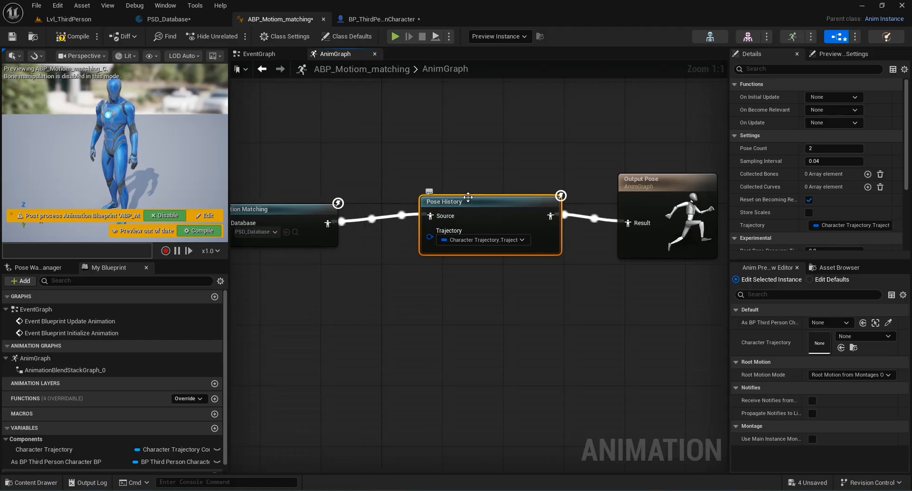
left_click_drag(468, 197, 467, 210)
right_click_drag(466, 210, 398, 210)
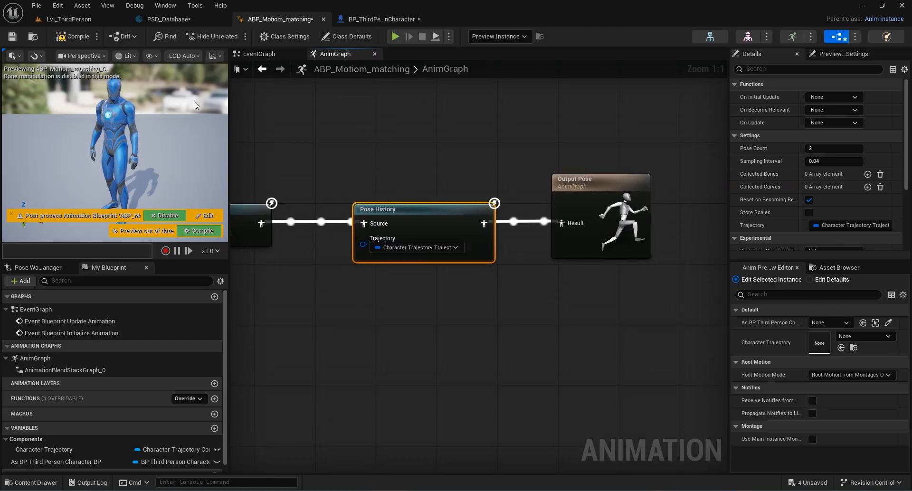
left_click(72, 43)
right_click_drag(335, 153, 407, 153)
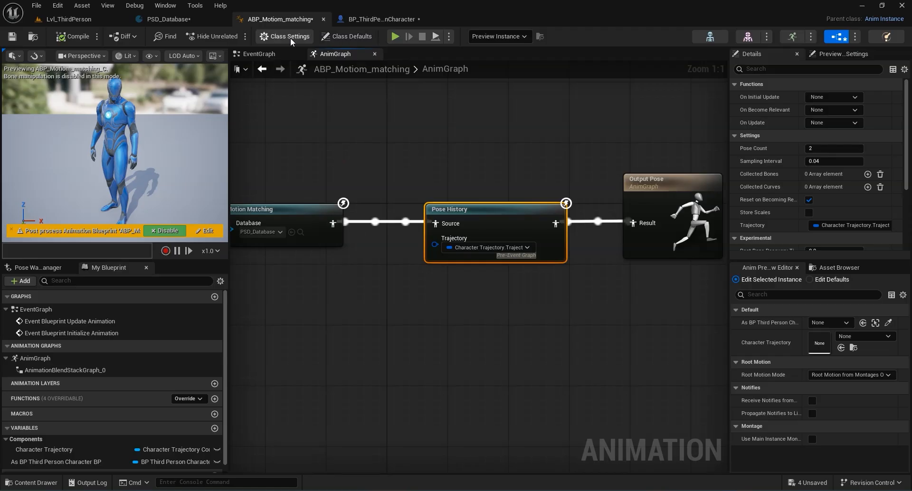
Step: In BP_ThirdPersonCharacter, set the Mesh component's Skeletal Mesh Asset to SKM_Quinn
left_click(179, 20)
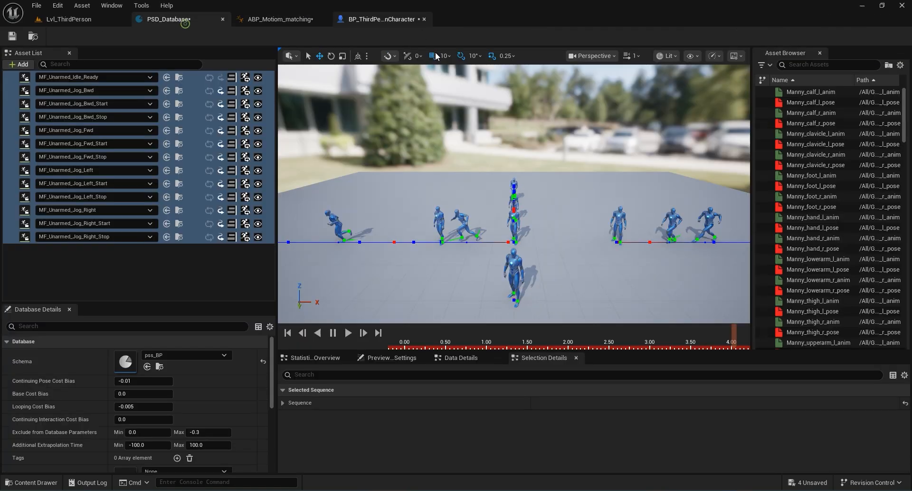
left_click(303, 20)
left_click(371, 19)
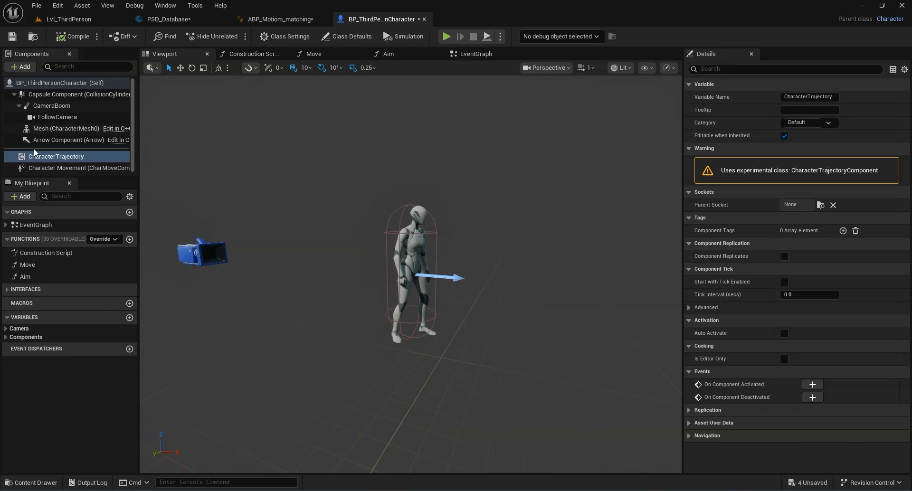
left_click(67, 157)
middle_click_drag(535, 223, 578, 237)
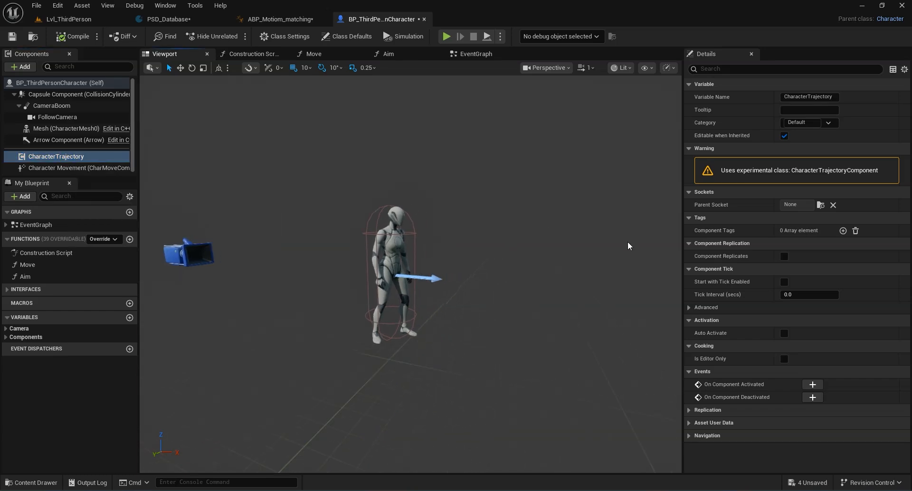
left_click(46, 131)
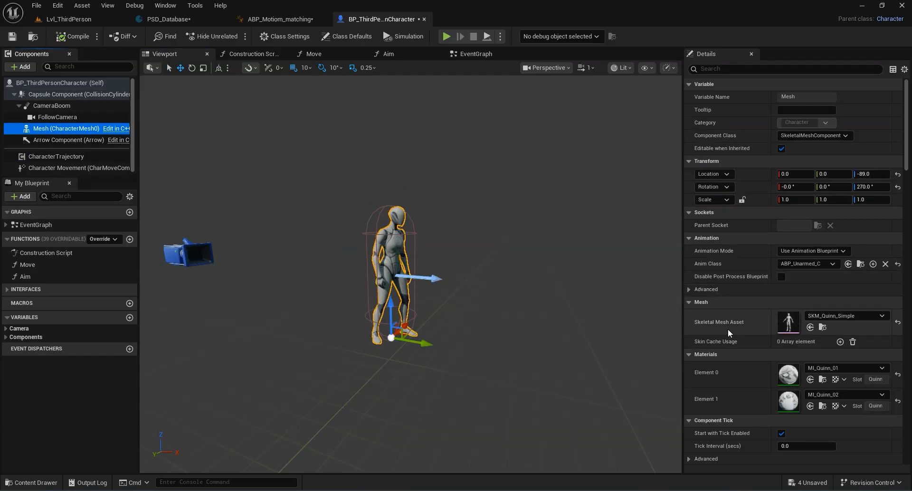
left_click(832, 317)
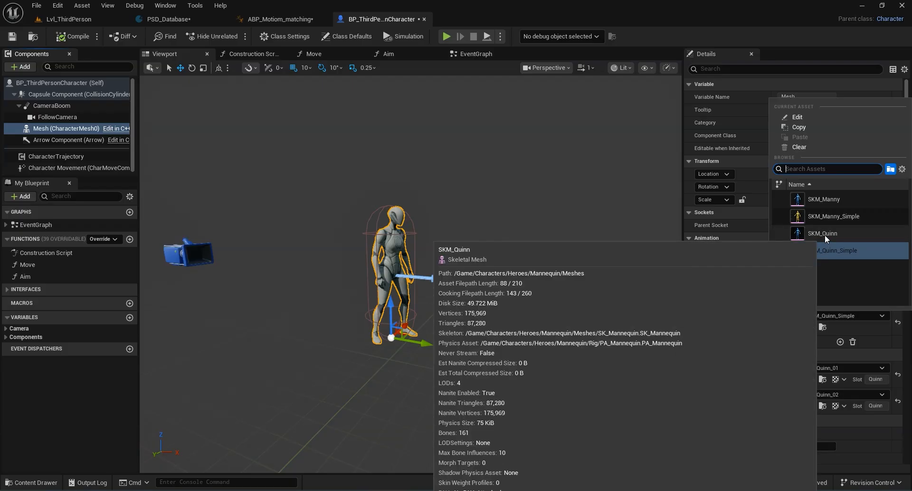
key("Escape")
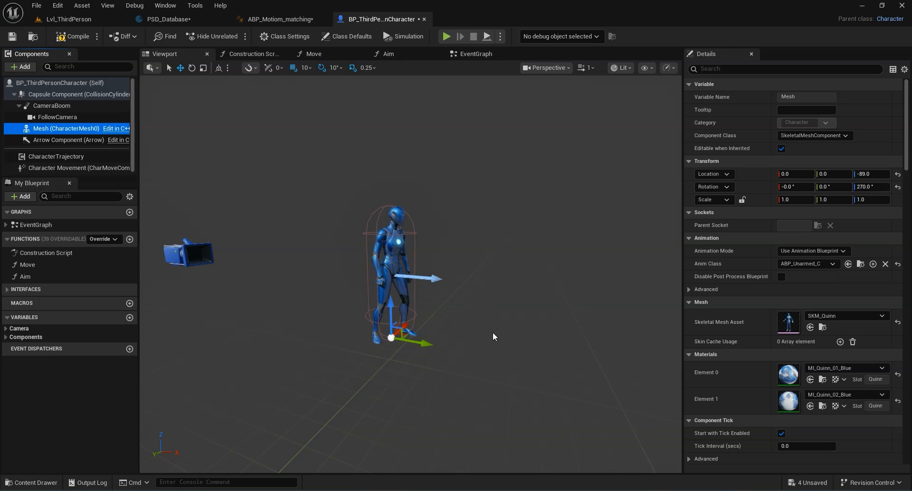
middle_click_drag(496, 312, 519, 322)
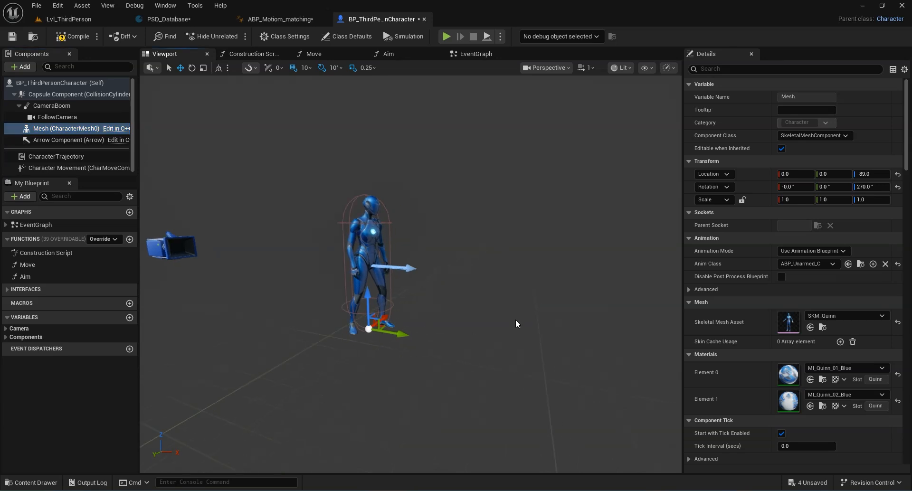
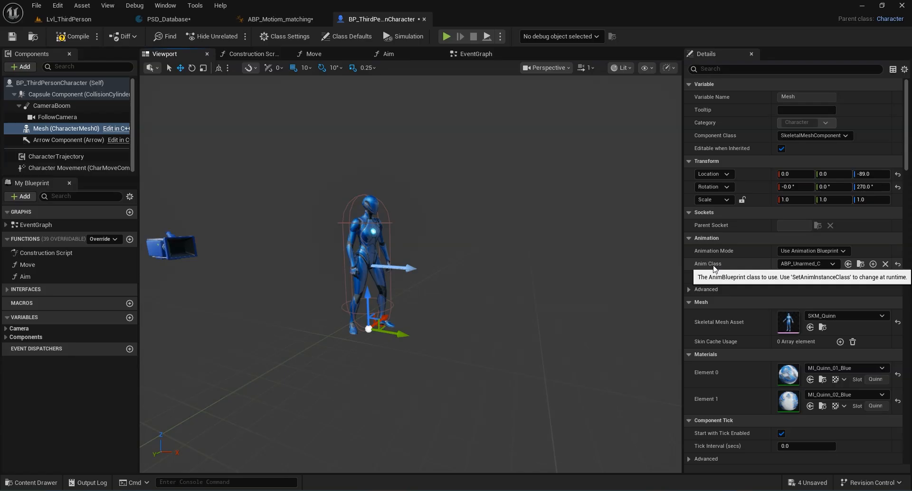
Step: Set the mesh's Anim Class to ABP_Motiom_matching and compile the character blueprint
left_click(802, 264)
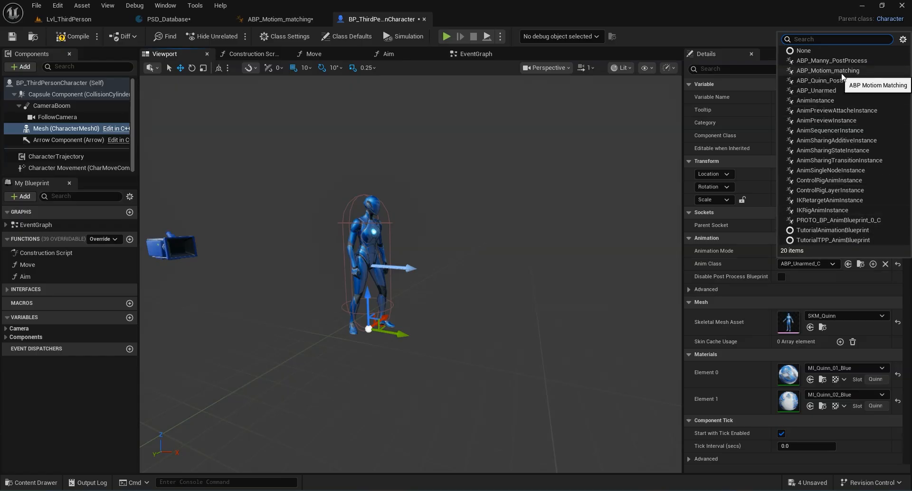
left_click(827, 70)
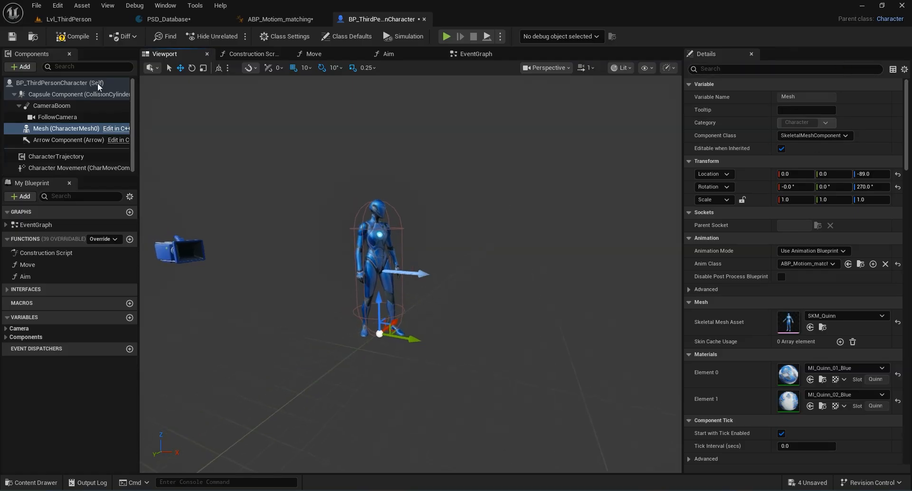
left_click(80, 40)
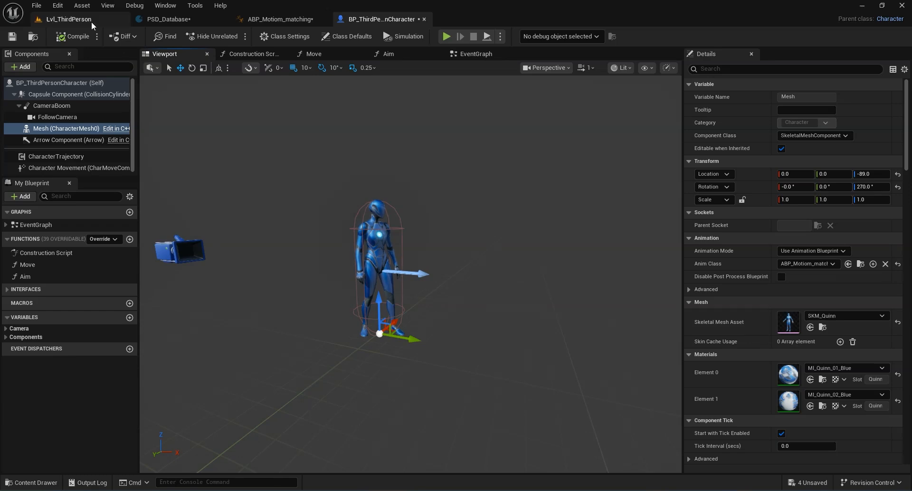
Step: Close the PSD_Database and ABP_Motiom_matching editors, leaving BP_ThirdPersonCharacter open
left_click(163, 20)
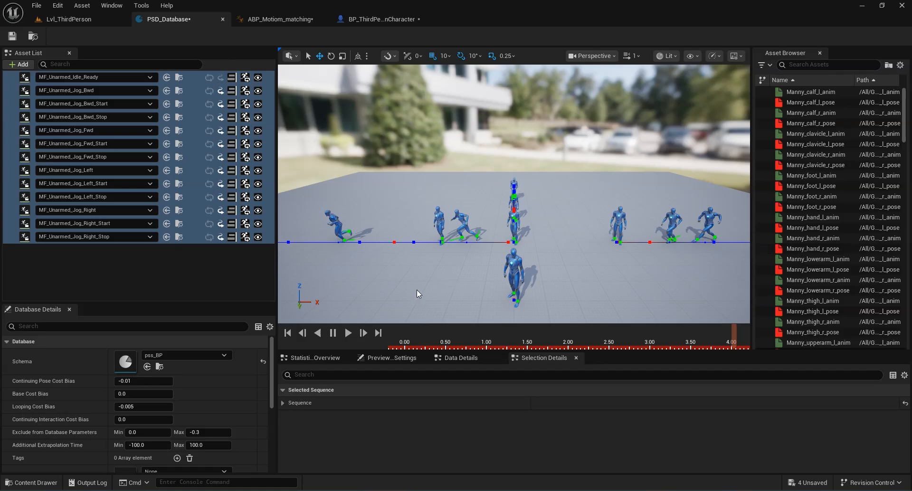
left_click(222, 18)
left_click(178, 20)
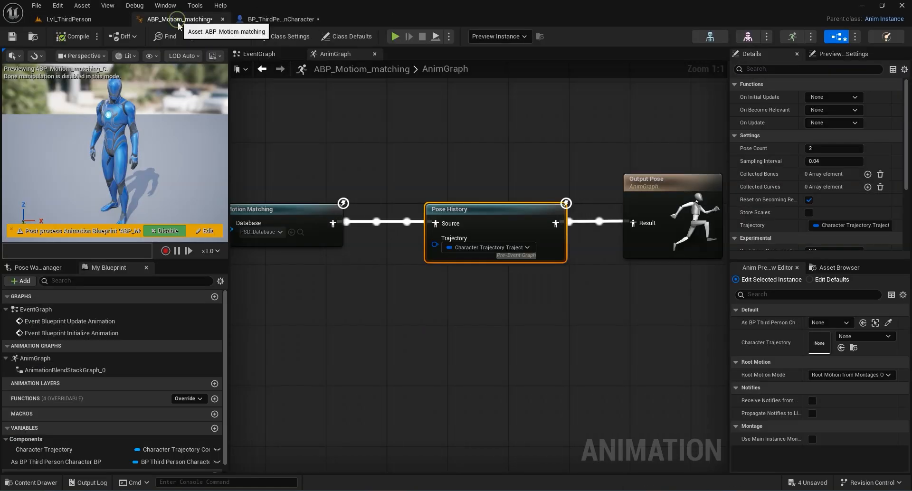
left_click(258, 54)
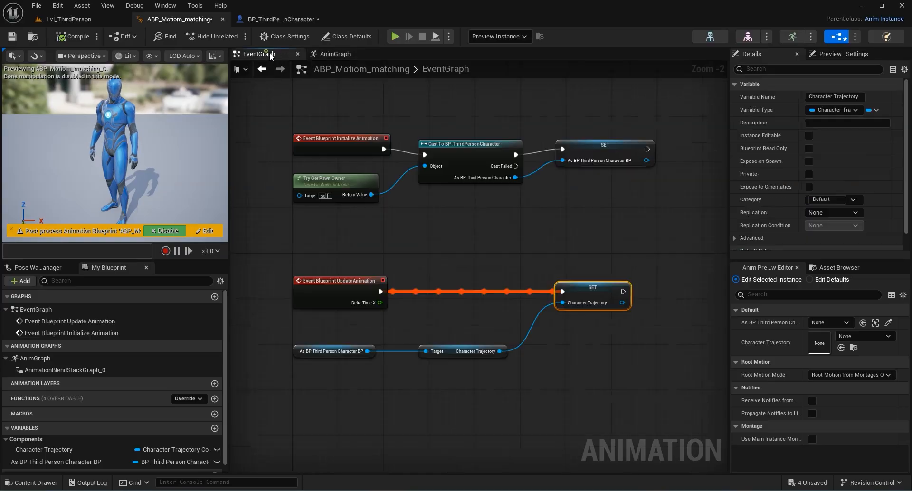
left_click(223, 19)
left_click(183, 18)
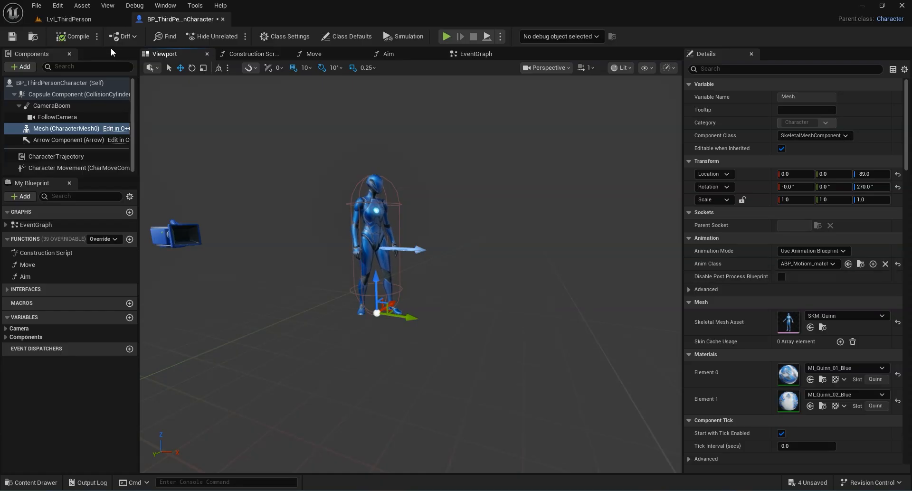
Step: Return to Lvl_ThirdPerson, browse to the root Content folder, and save all four unsaved assets
left_click(90, 20)
left_click(401, 301)
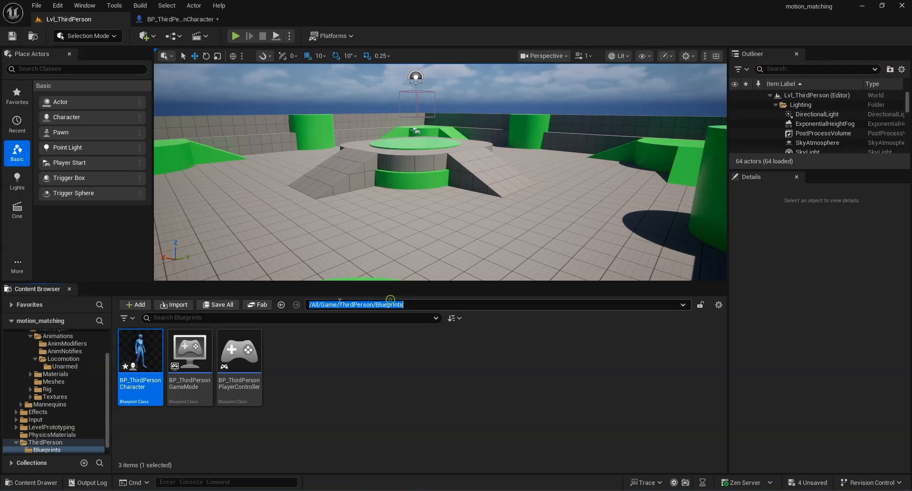
left_click(414, 383)
left_click(347, 305)
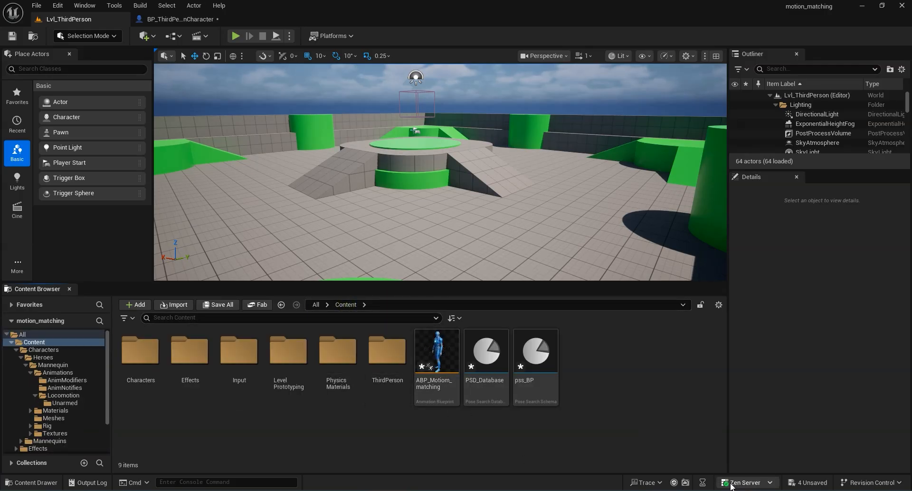
left_click(812, 483)
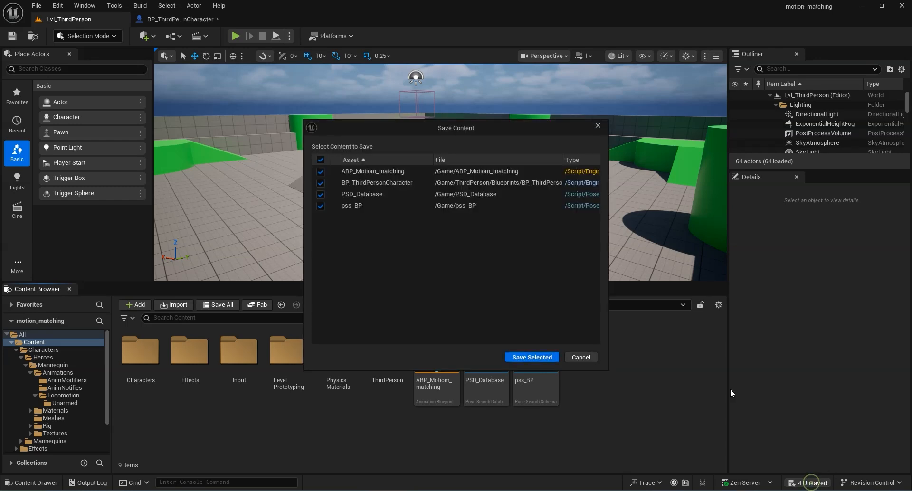
left_click(532, 358)
Step: Enlarge the level viewport, try to play the level, and open the FootstepEffectTagModifier blueprint named in the compilation error dialog
right_click_drag(578, 210, 577, 209)
left_click_drag(317, 281, 320, 316)
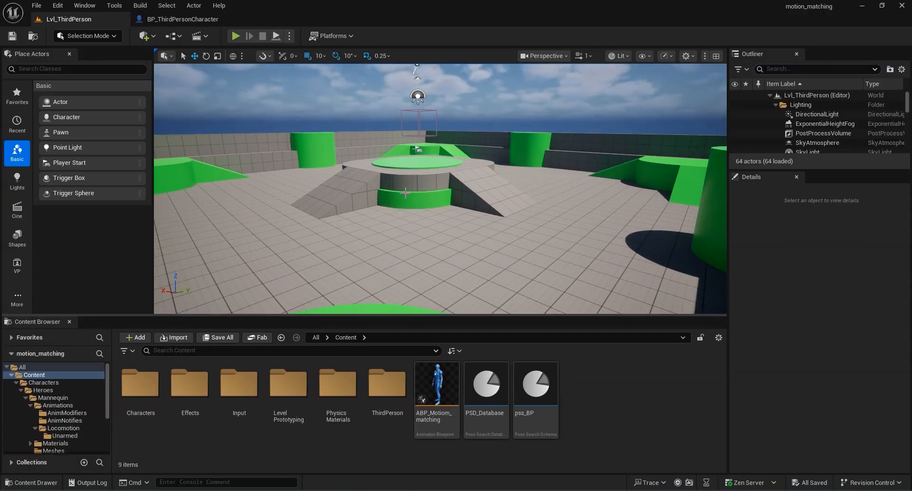
right_click_drag(380, 233, 379, 223)
left_click(238, 36)
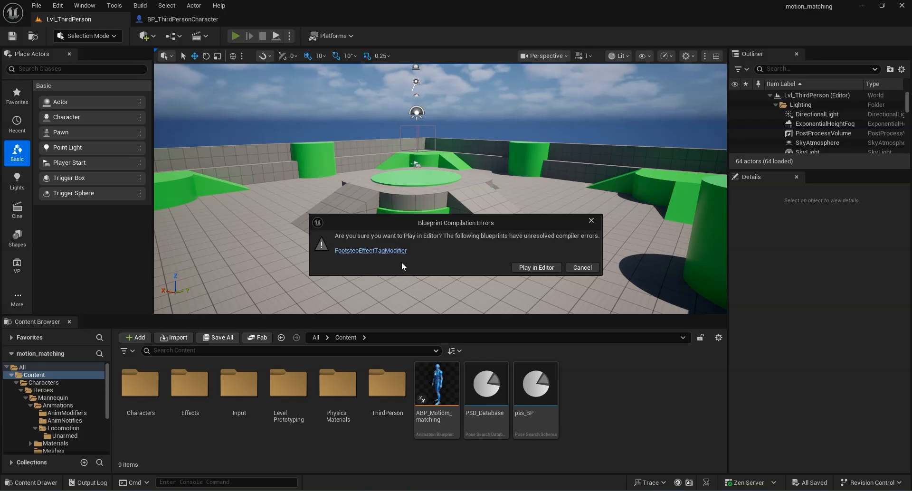
left_click(372, 251)
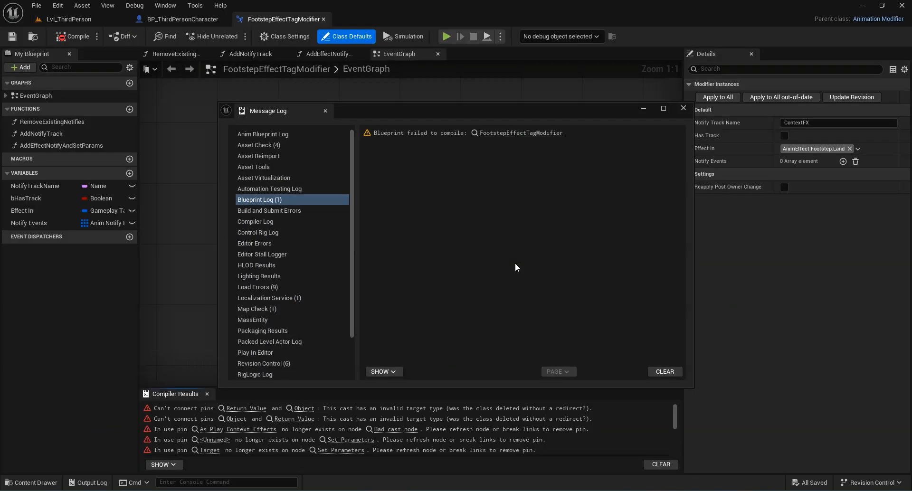
Step: Move the Message Log off the graph and space Event On Revert and Remove Animation Notify Track further apart
left_click_drag(352, 105, 772, 258)
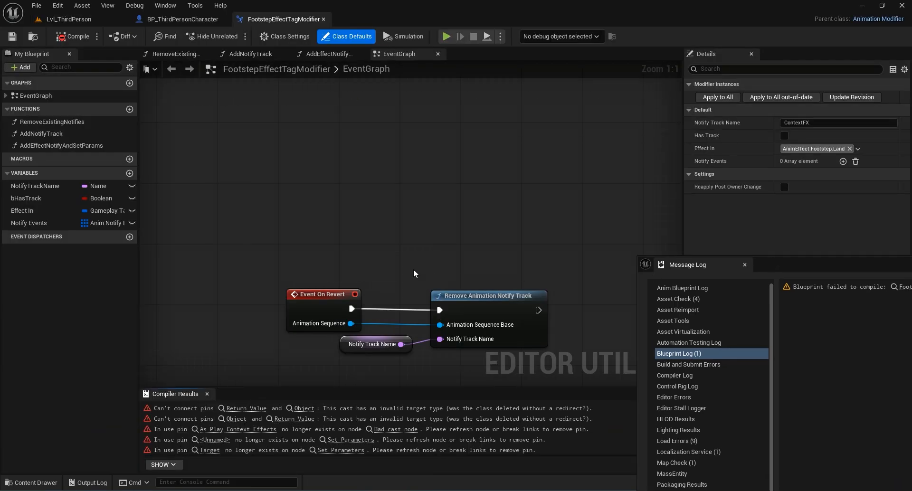
left_click_drag(342, 294, 311, 288)
left_click_drag(494, 303, 518, 292)
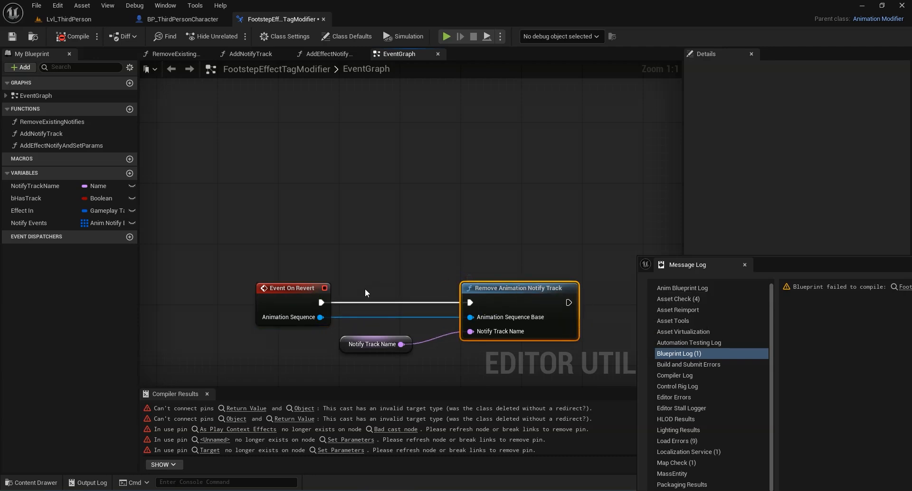
Step: In the EventGraph, break the execution link between Event On Apply and Remove Existing Notifies
scroll(340, 304, "down", 2)
right_click_drag(421, 186, 544, 358)
right_click_drag(257, 325, 459, 366)
scroll(301, 247, "up", 2)
right_click_drag(333, 251, 297, 288)
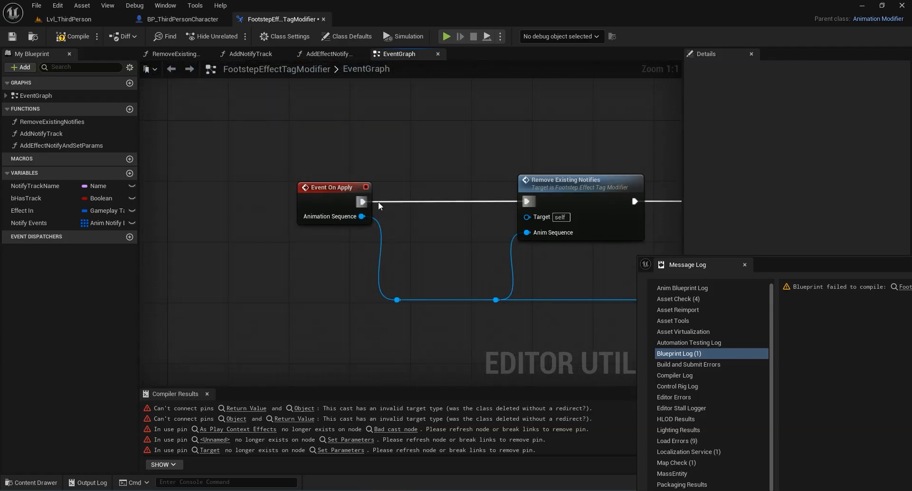
left_click(379, 201, "alt")
scroll(418, 237, "down", 3)
right_click_drag(439, 245, 337, 170)
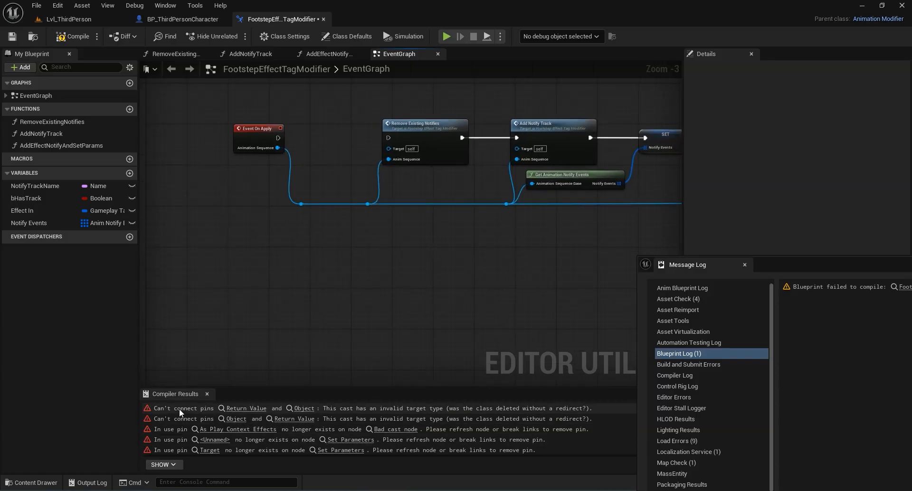
Step: In AddEffectNotifyAndSetParams, break the execution link into Add Animation Notify Event, close the Message Log, and compile the blueprint
left_click(251, 410)
right_click_drag(324, 383, 346, 389)
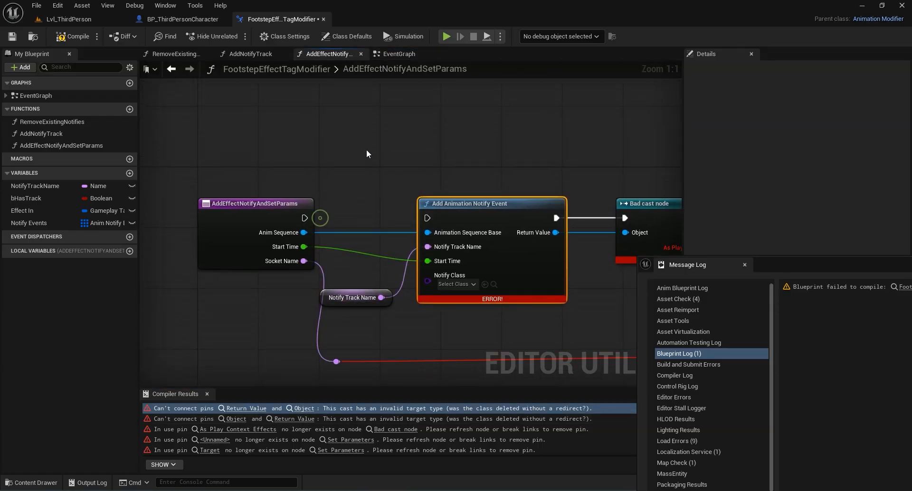
scroll(366, 149, "down", 6)
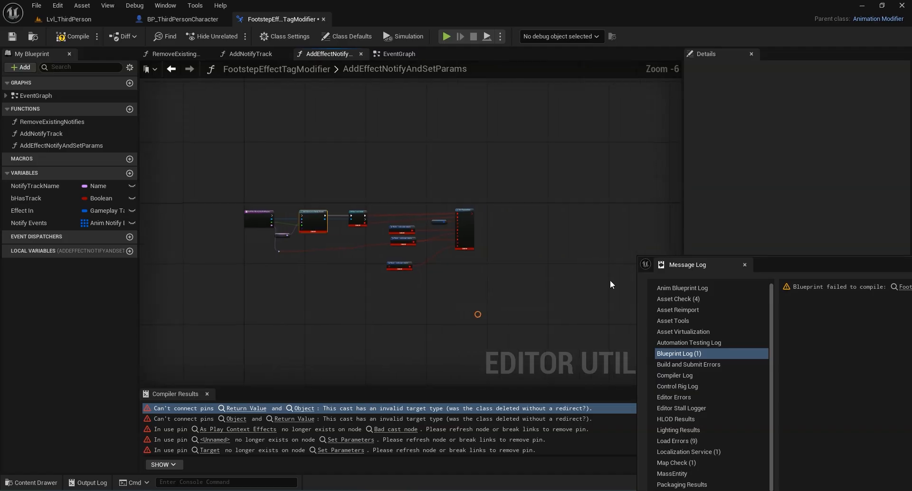
left_click_drag(778, 261, 564, 276)
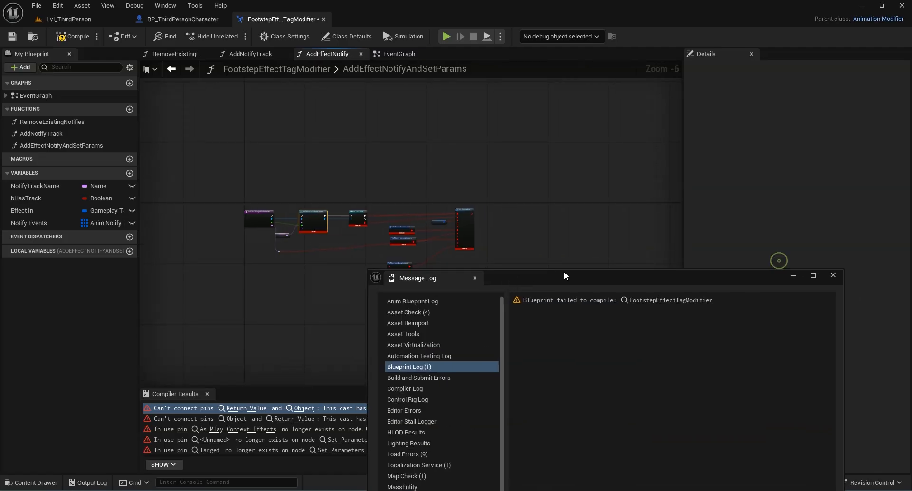
left_click(832, 276)
right_click_drag(465, 237, 507, 250)
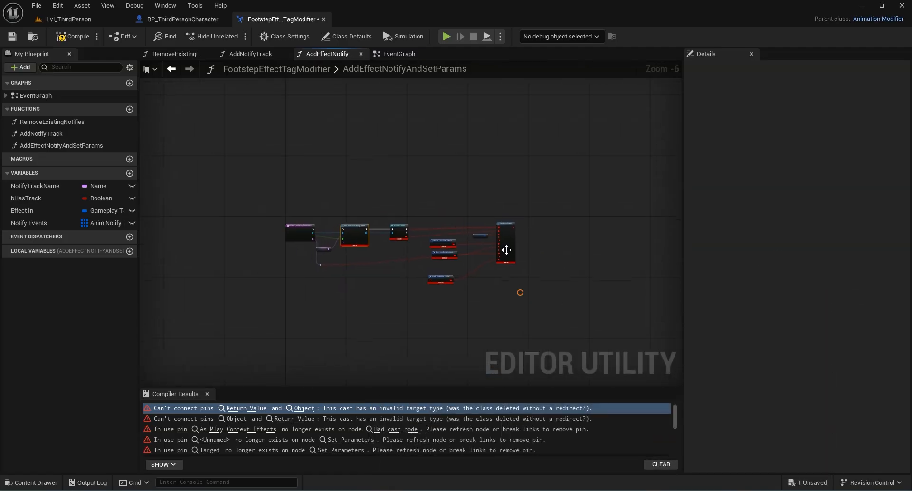
left_click(70, 40)
Step: Play Lvl_ThirdPerson in the editor and run the character around in different directions to test the motion matching
left_click(86, 22)
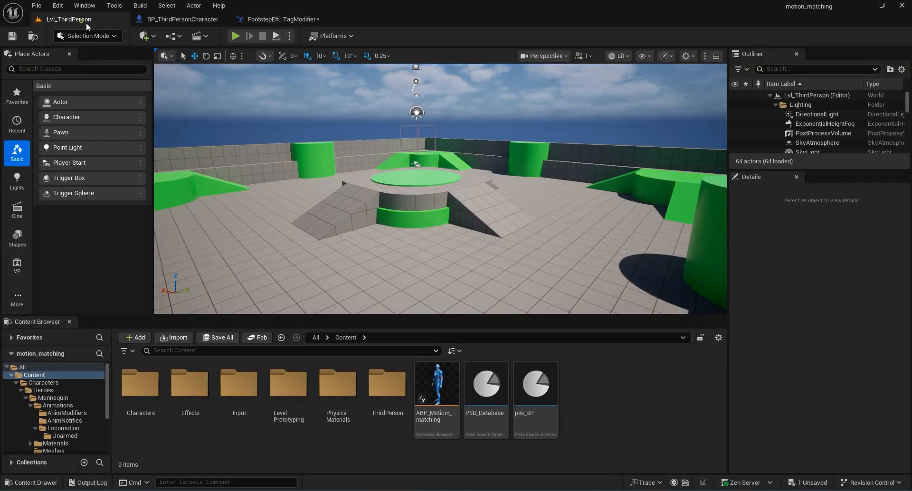
left_click(236, 36)
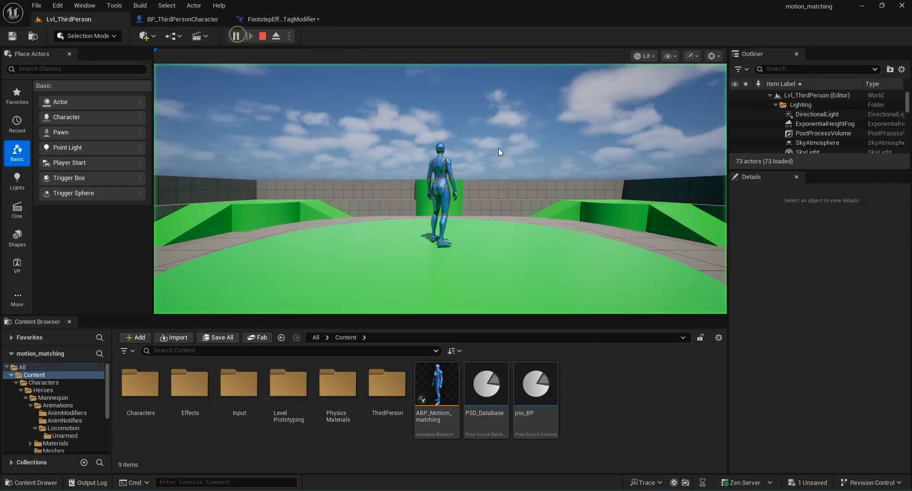
left_click(484, 253)
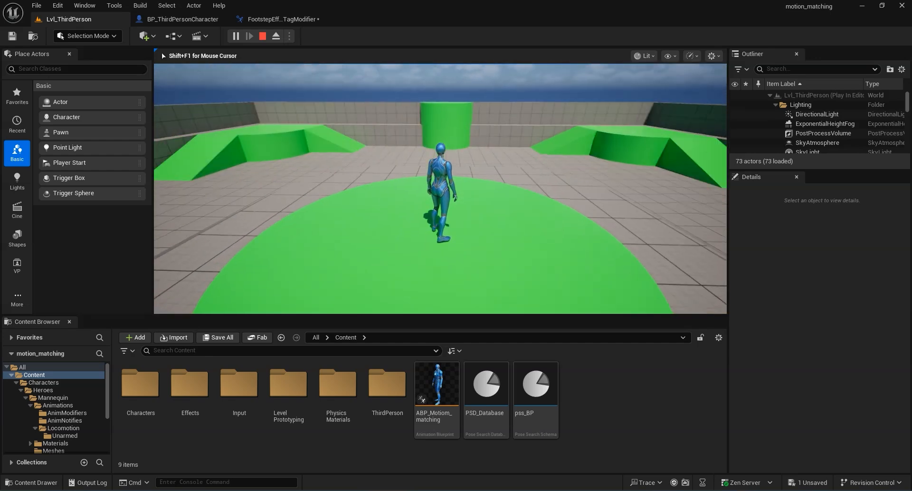
key("a")
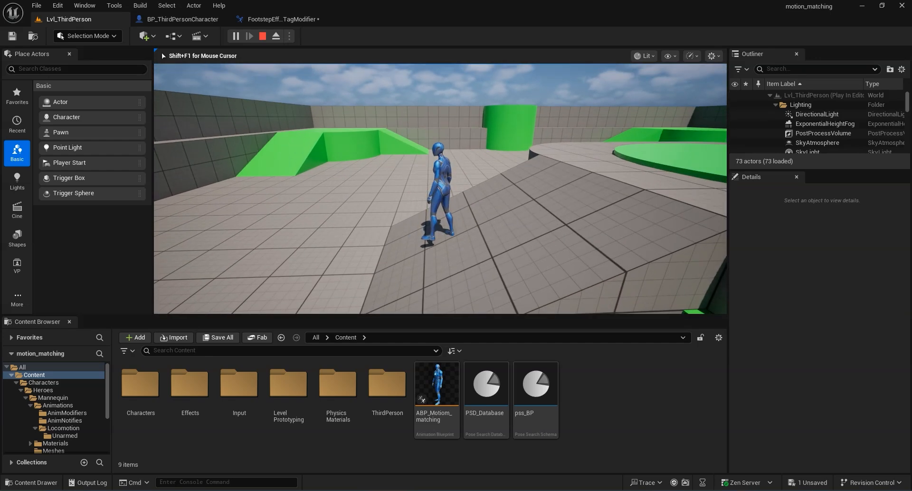
key("d")
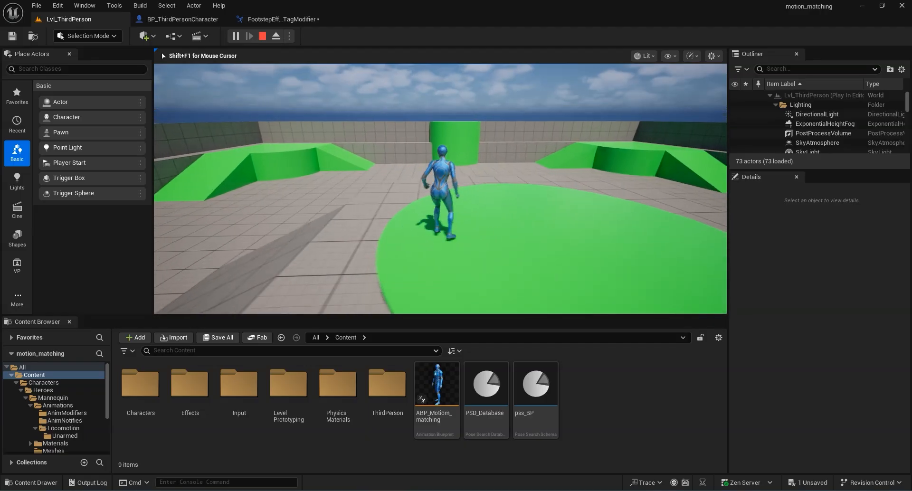
key("a")
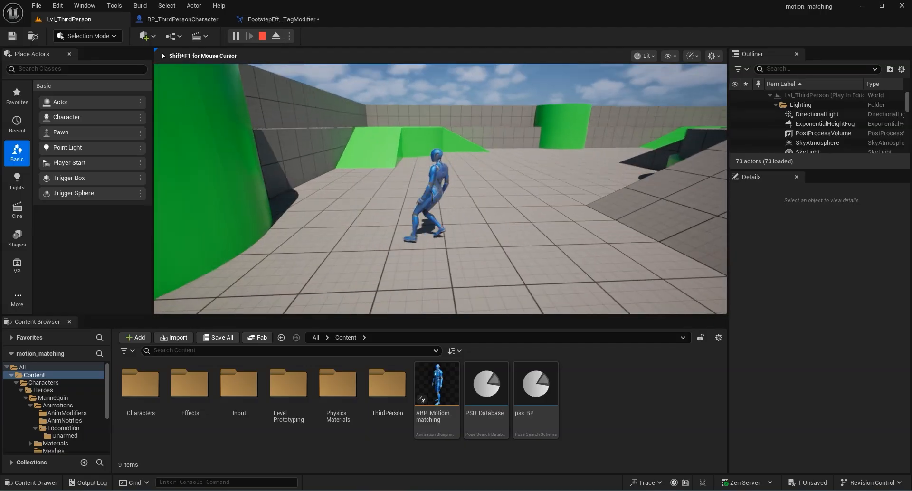
Step: Run the character forward and back toward the camera, and end the play session
key("w")
key("s")
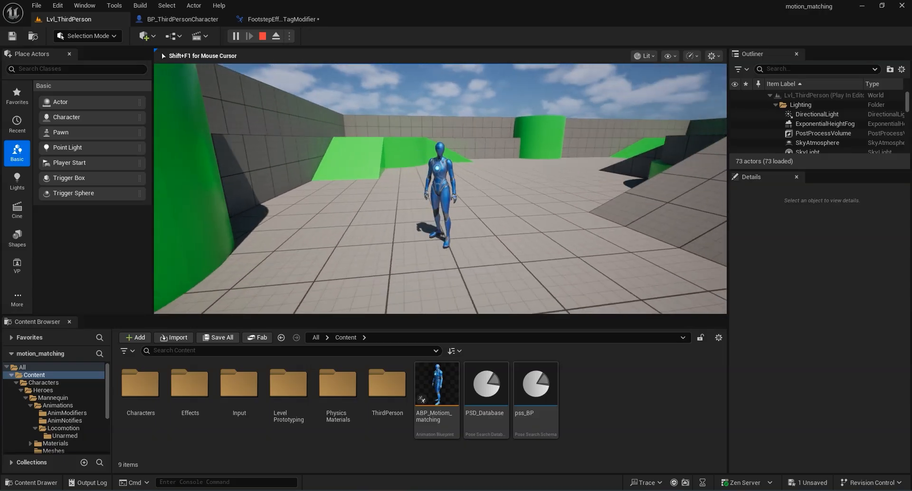
key("Escape")
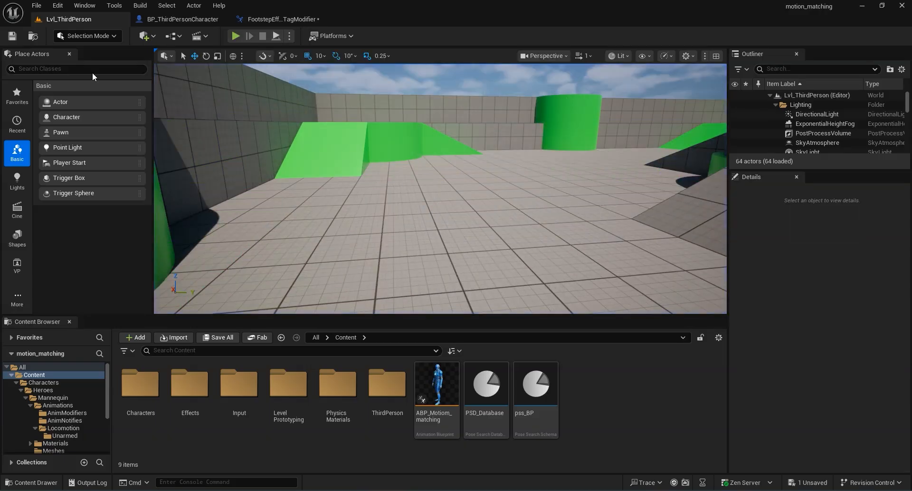
Step: In BP_ThirdPersonCharacter, select the Character Movement component and collapse its Variable, Sockets, General Settings and Jumping / Falling categories
left_click(182, 19)
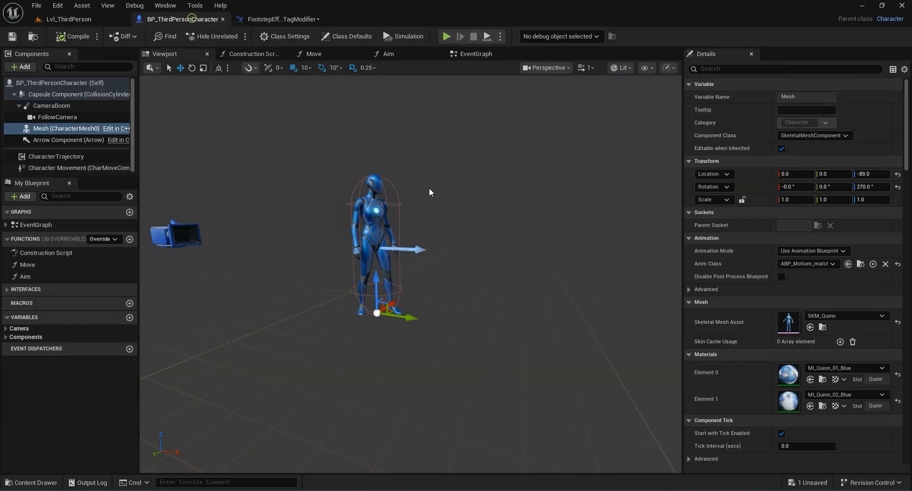
left_click(132, 146)
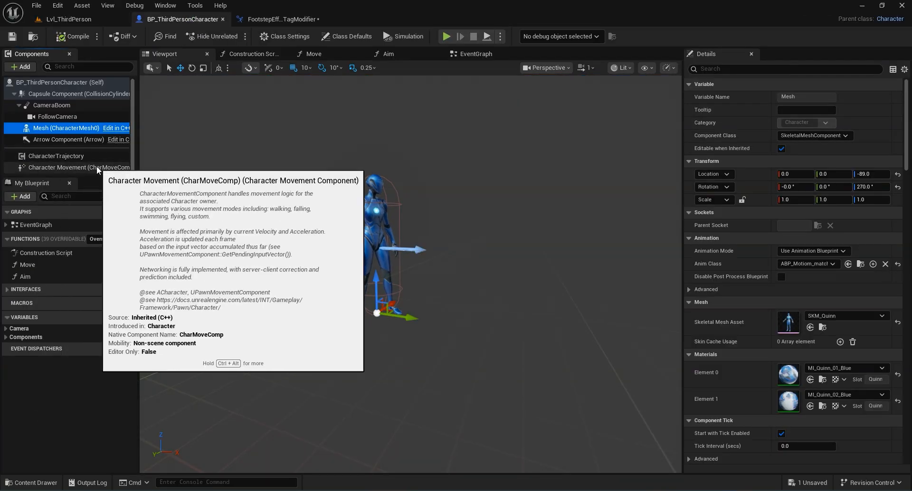
left_click(96, 166)
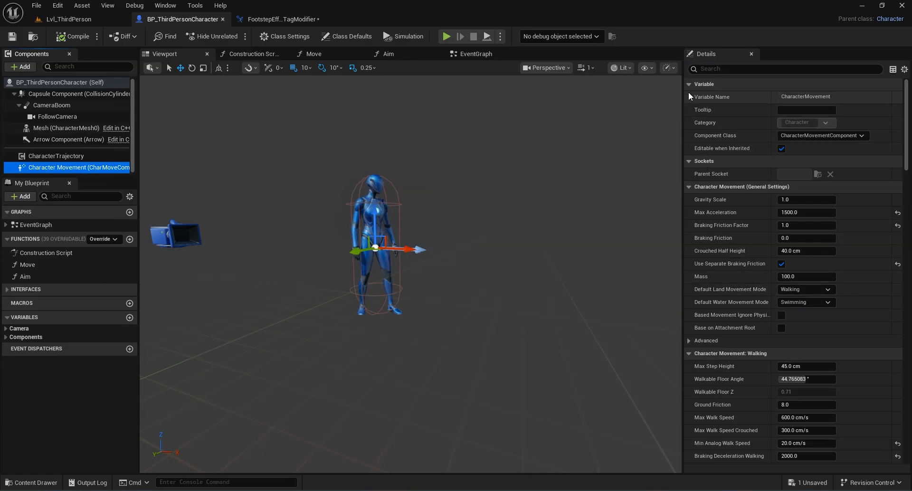
left_click(690, 84)
left_click(689, 98)
left_click(688, 109)
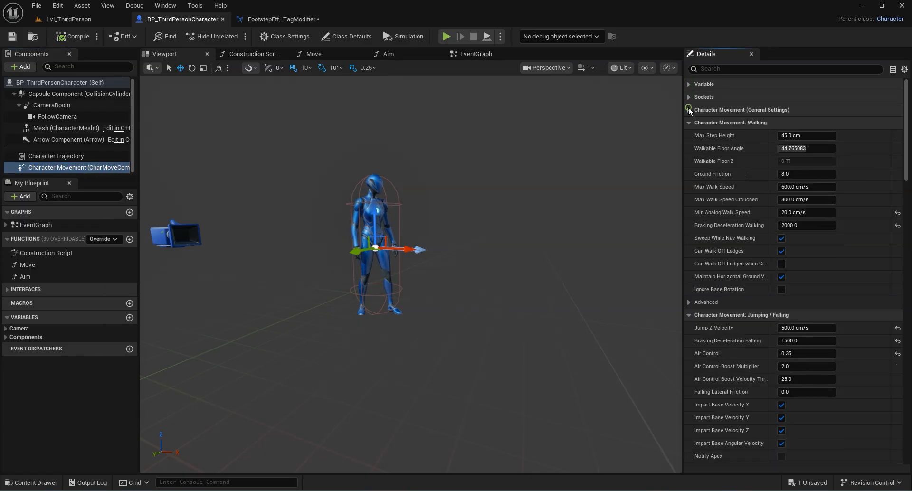
left_click(691, 314)
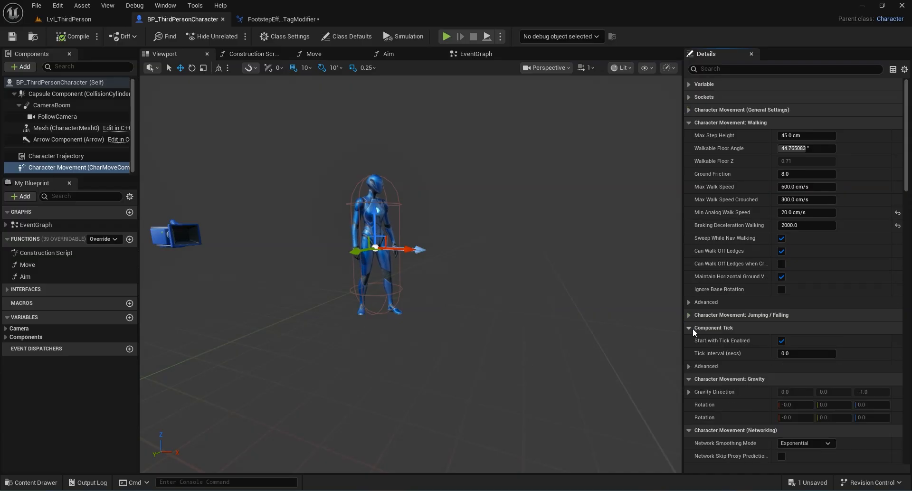
scroll(768, 454, "down", 1)
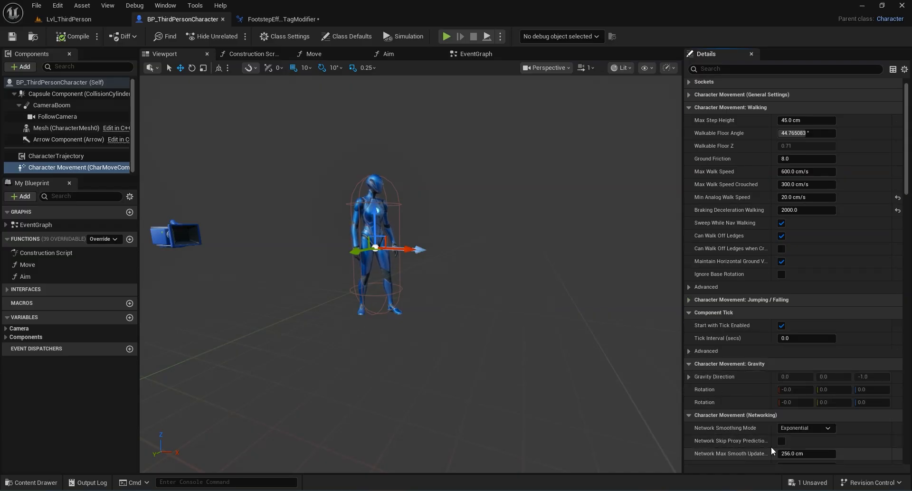
Step: Filter the component's properties by "rota", disable Orient Rotation to Movement, enable Use Controller Desired Rotation, and compile the blueprint
left_click(707, 69)
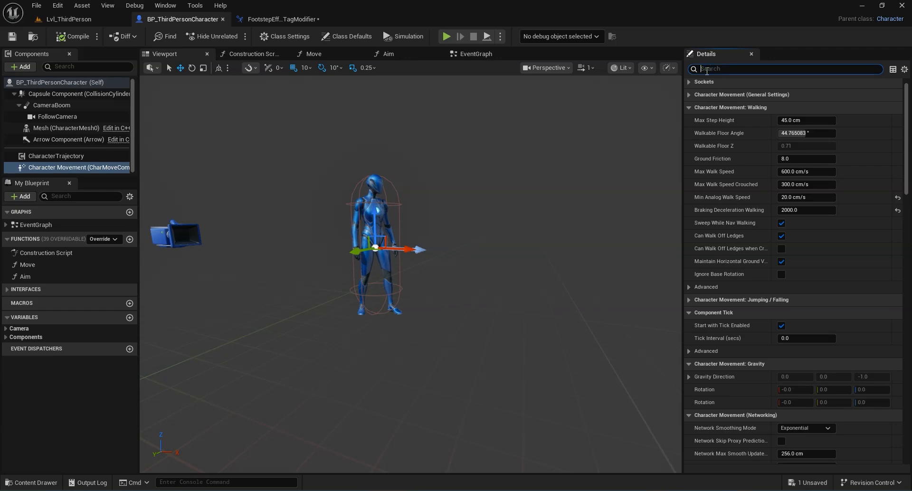
type("rota")
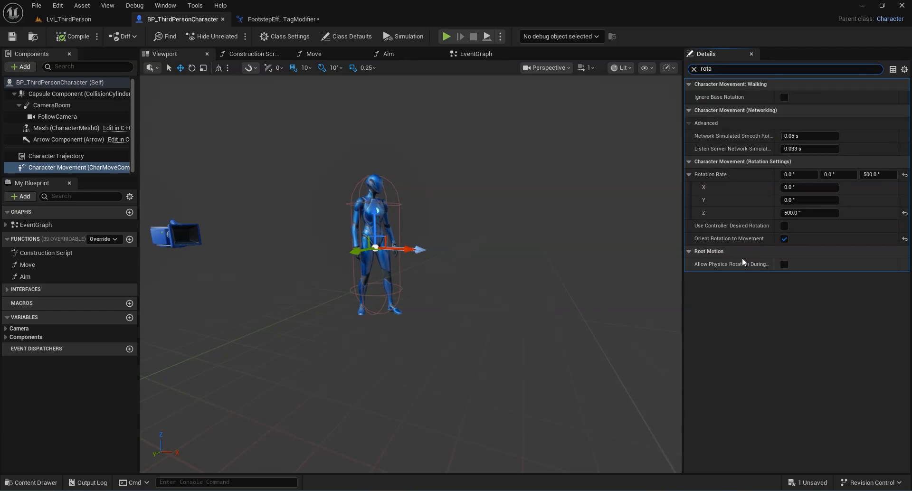
left_click(783, 239)
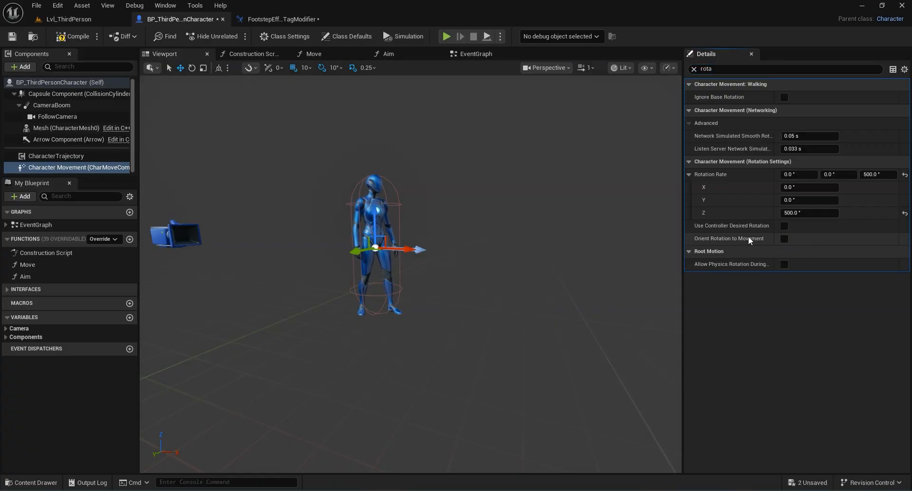
left_click(784, 227)
left_click(72, 36)
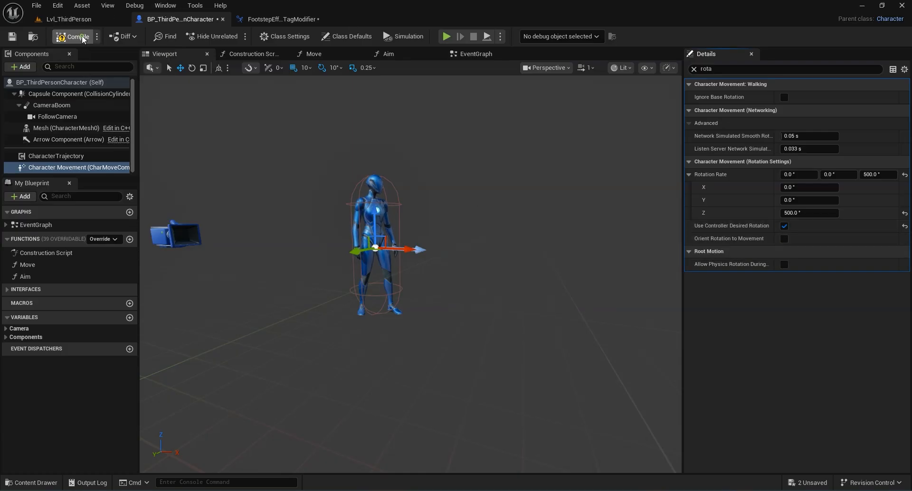
Step: Play Lvl_ThirdPerson and move the character forward, backward and sideways while turning the camera to test the new rotation settings, ending the session when done
left_click(98, 19)
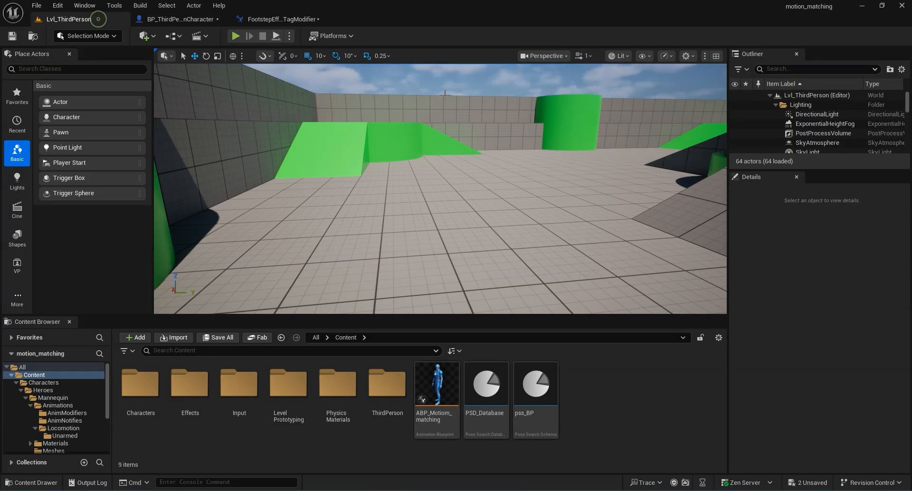
left_click(236, 36)
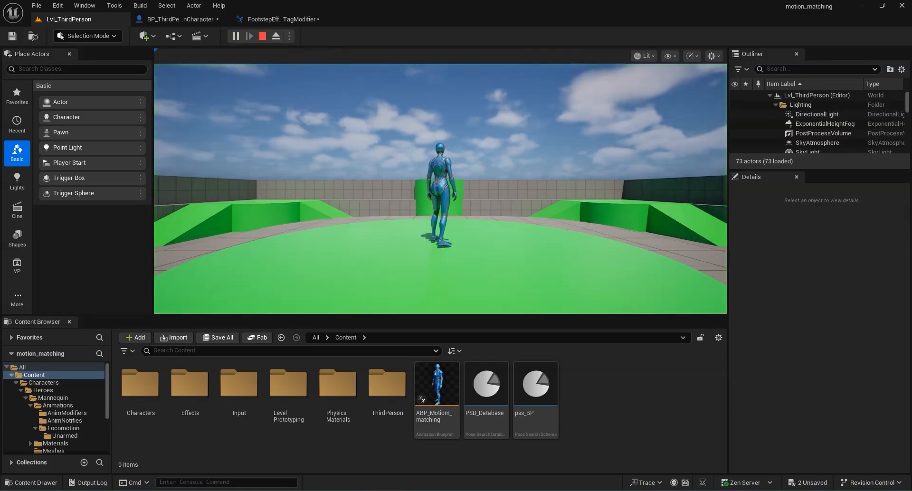
key("w")
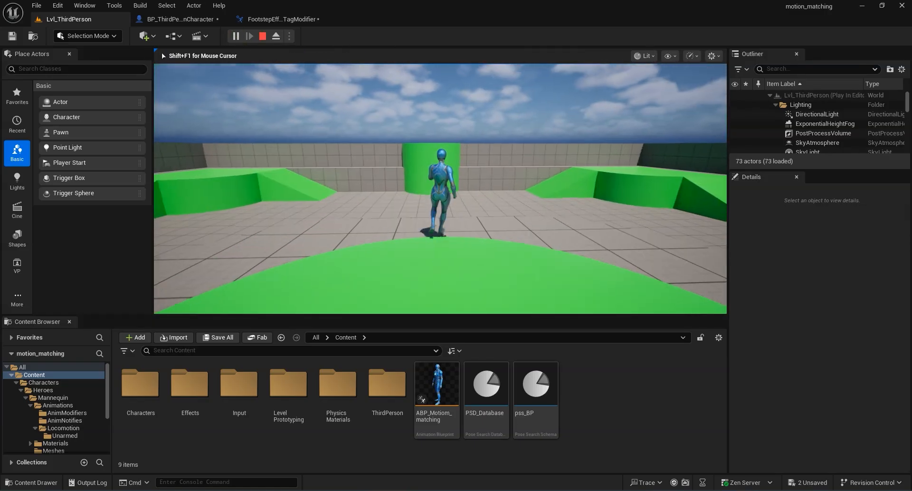
key("s")
key("w")
key("w")
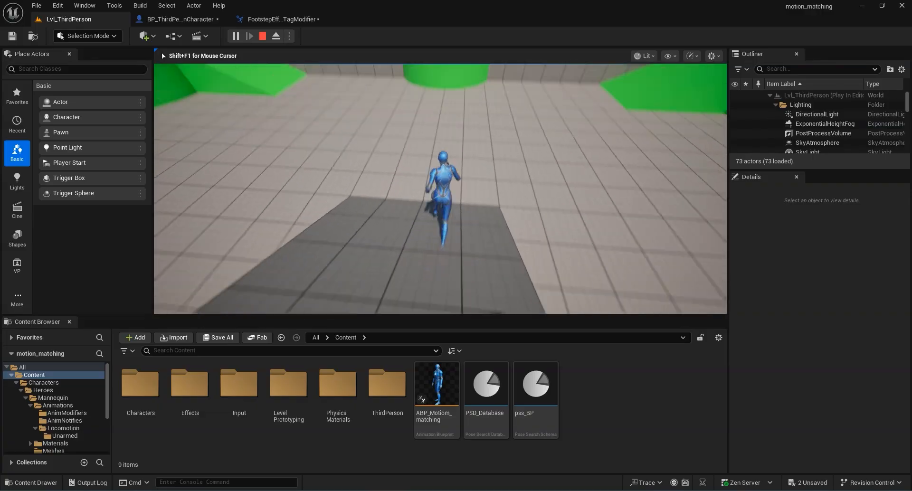
key("d")
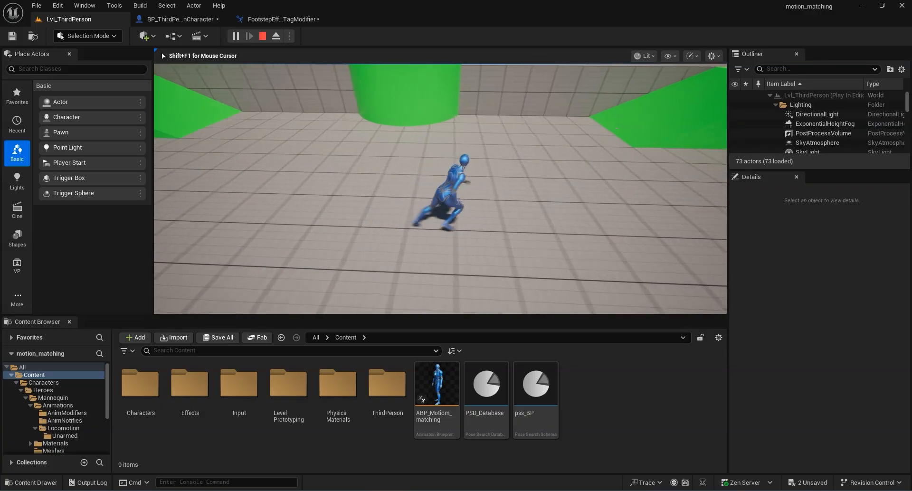
key("a")
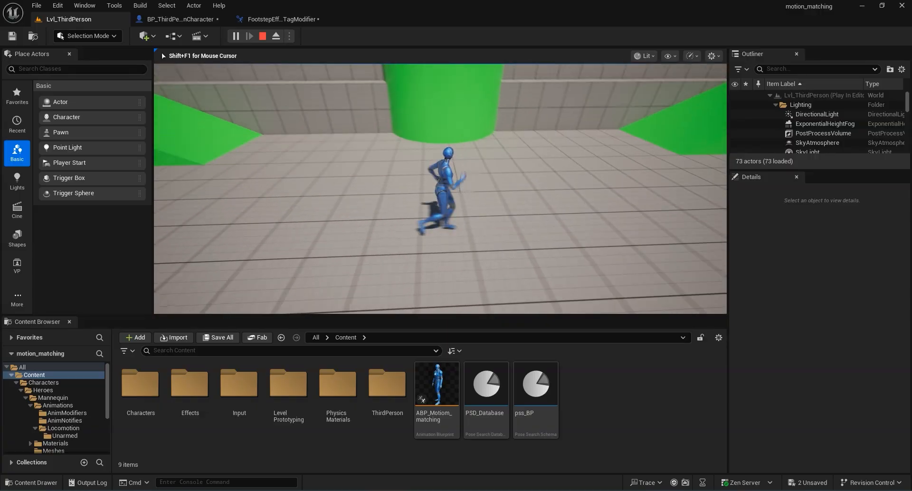
key("w")
key("s")
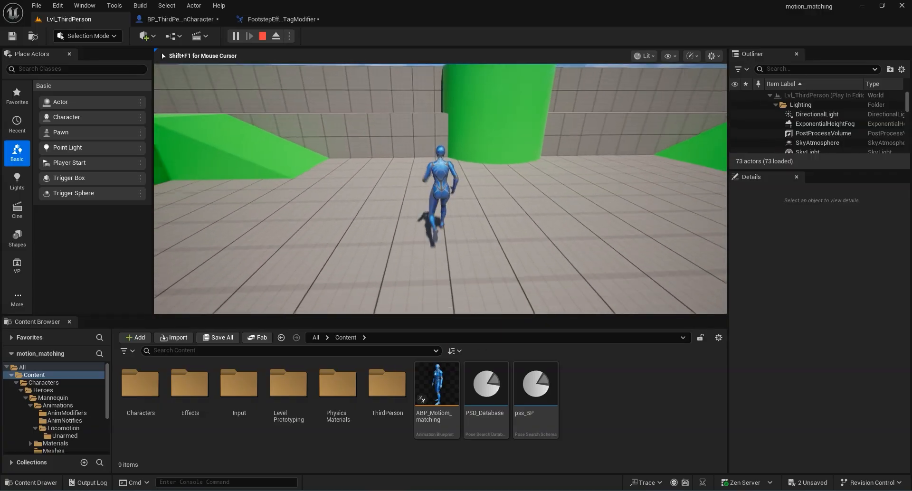
key("d")
key("w")
key("a")
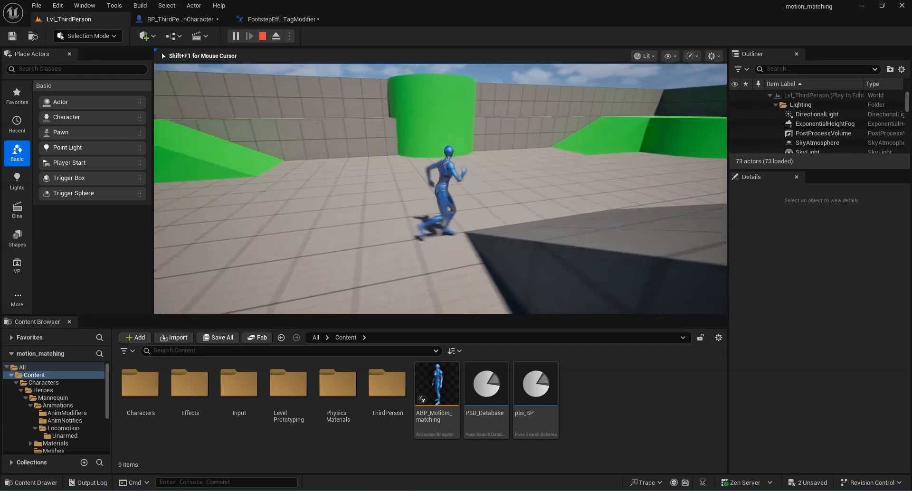
key("w")
key("w")
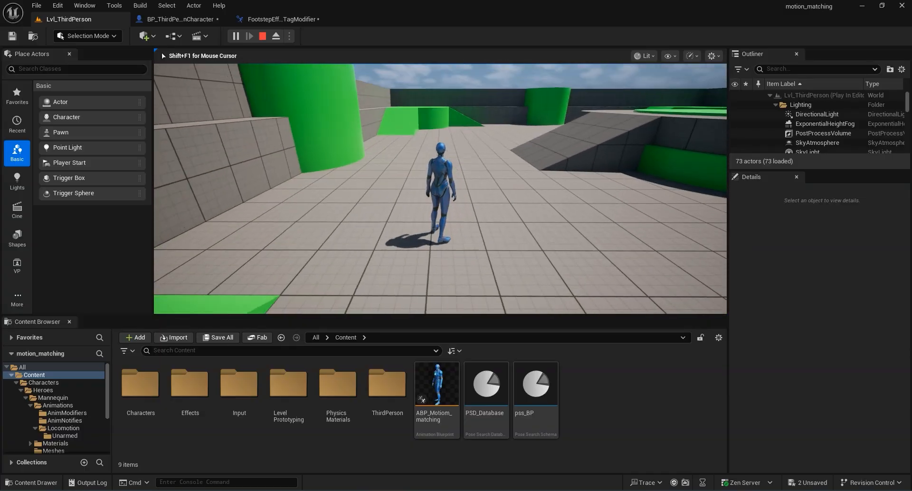
key("Escape")
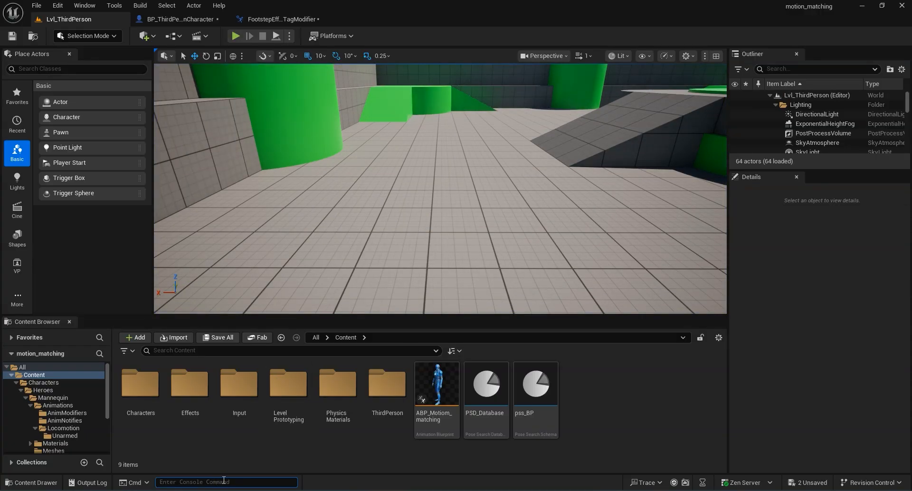
Step: Search the console commands for "traje" and try to choose a.MotionTrajectory.Debug
type("trej")
key("BackSpace")
key("BackSpace")
type("a")
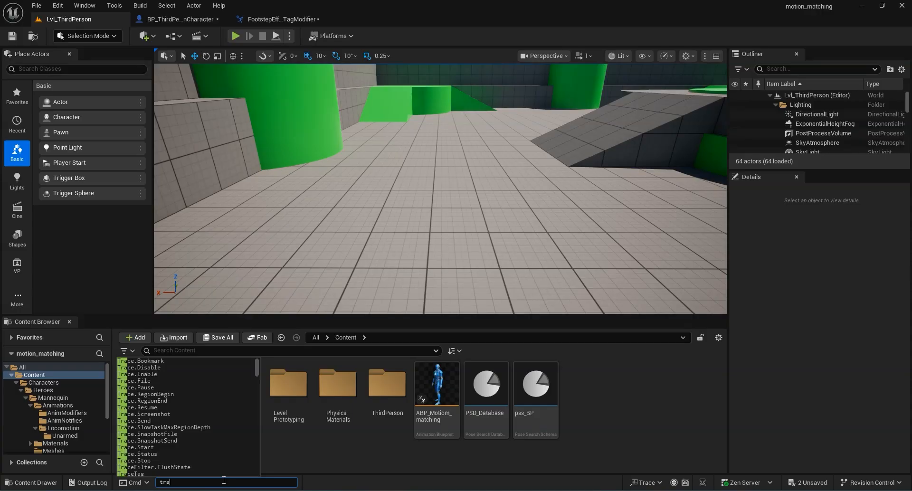
type("je")
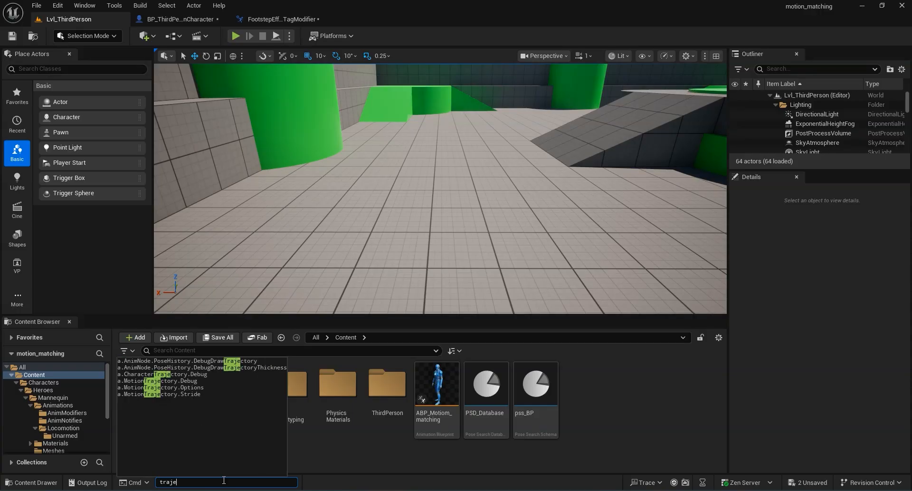
left_click(193, 380)
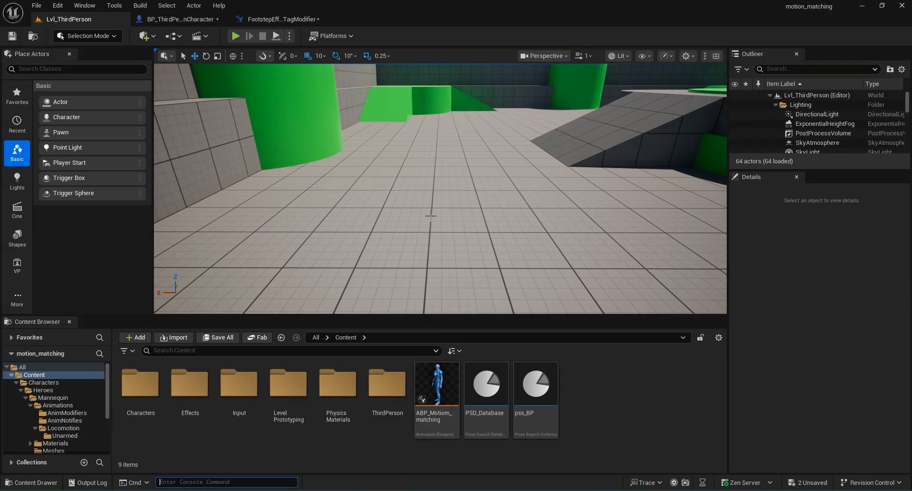
middle_click_drag(525, 219, 366, 134)
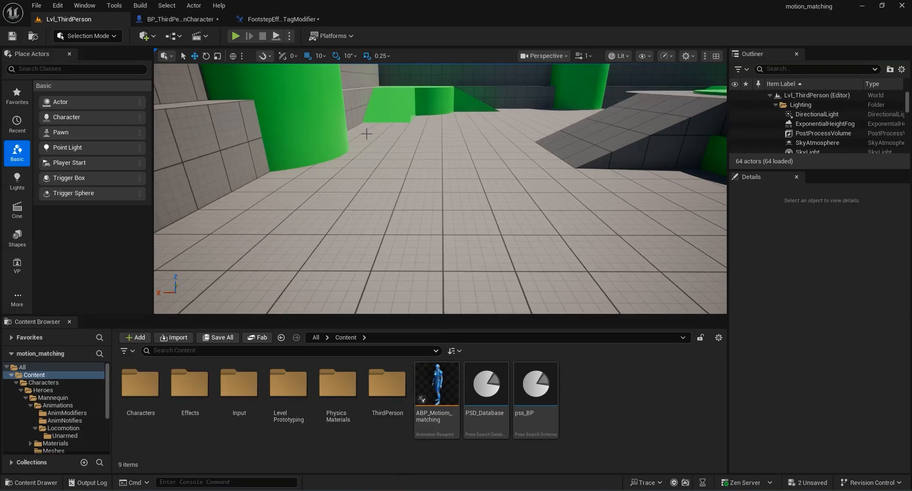
Step: Play the level, run the character forward and back to check for trajectory debug drawing, and end the session
left_click(231, 38)
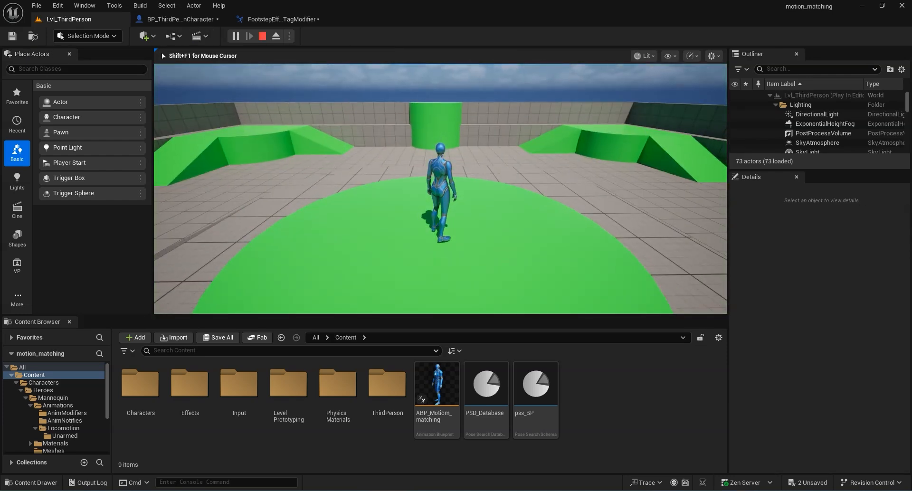
key("w")
key("w")
key("s")
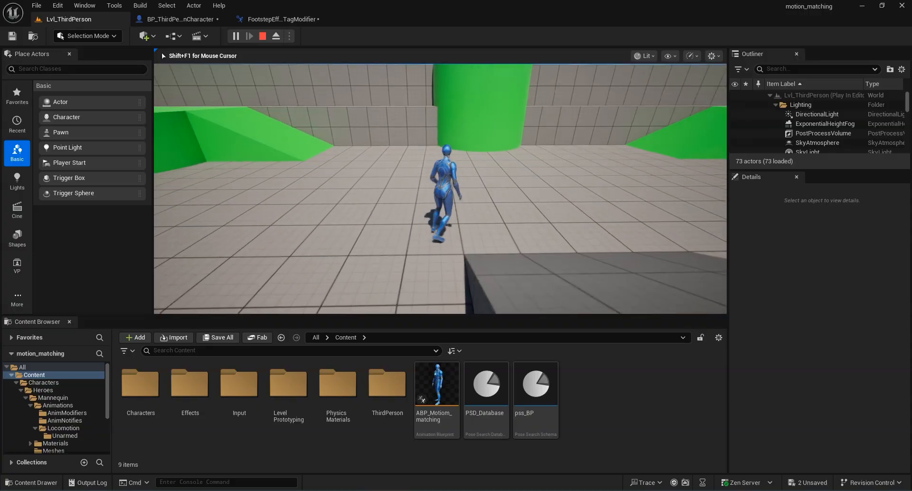
key("Escape")
Step: Search the console commands for "motion traje" and choose a.MotionTrajectory.Debug
left_click(186, 482)
type("motion")
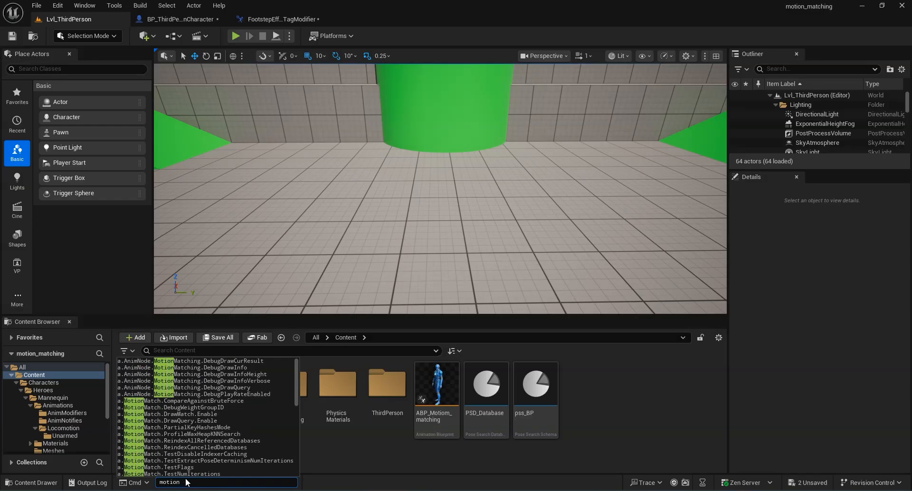
type(" traje")
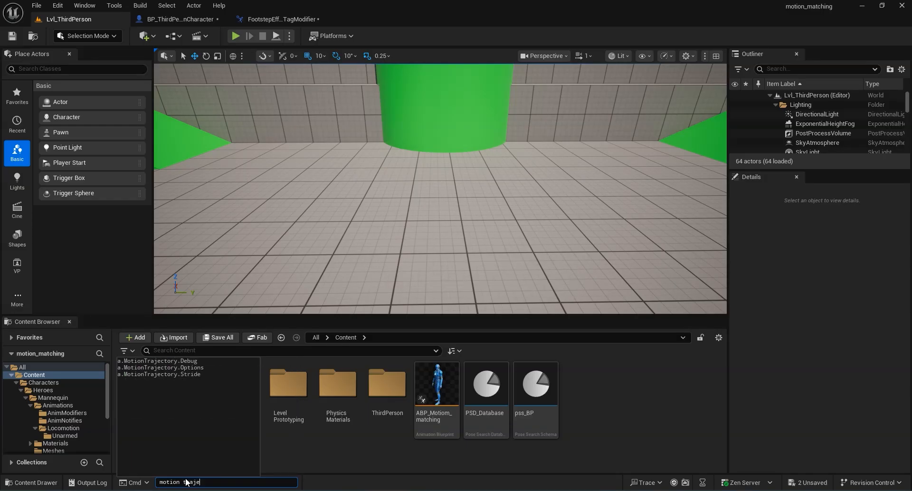
left_click(197, 363)
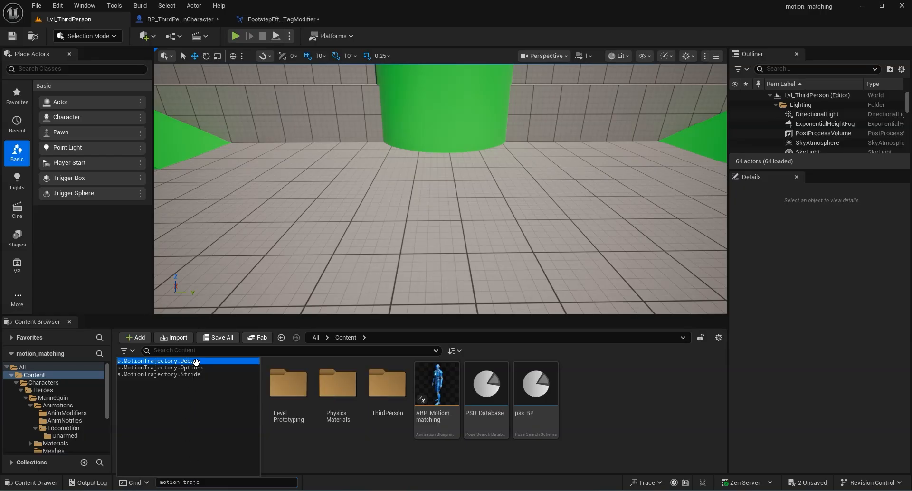
right_click_drag(419, 243, 458, 265)
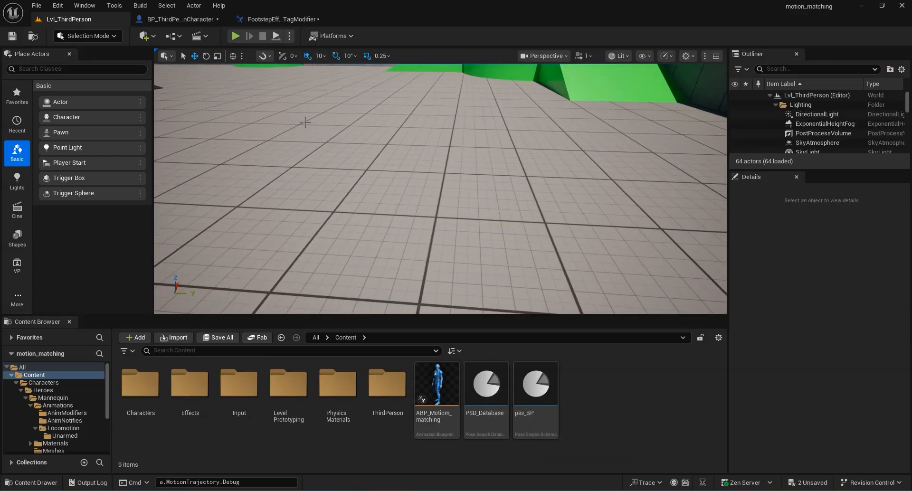
Step: Play Lvl_ThirdPerson, run the character forward, backward and sideways to check for trajectory debug drawing, and end the session
left_click(235, 36)
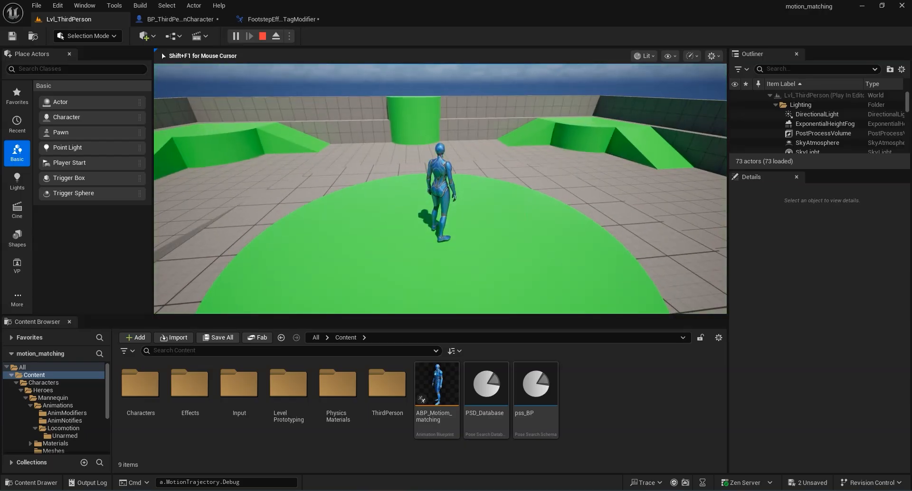
key("w")
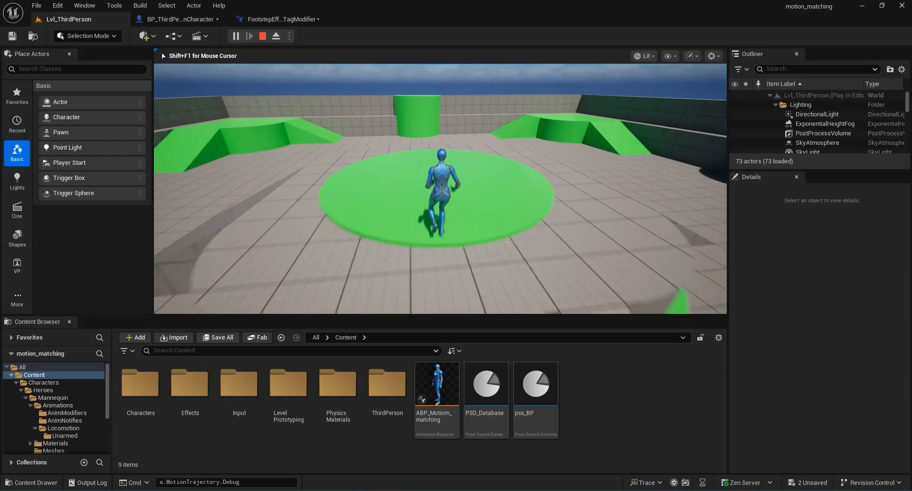
key("s")
key("a")
key("d")
key("w")
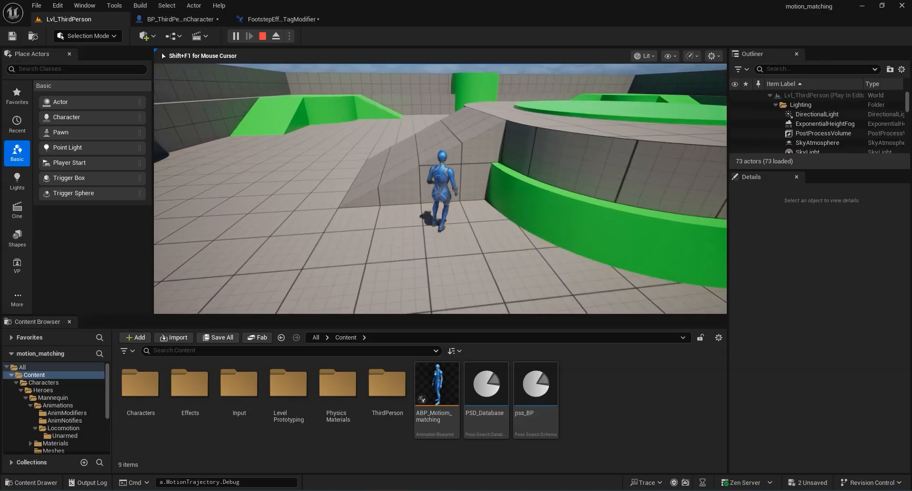
key("s")
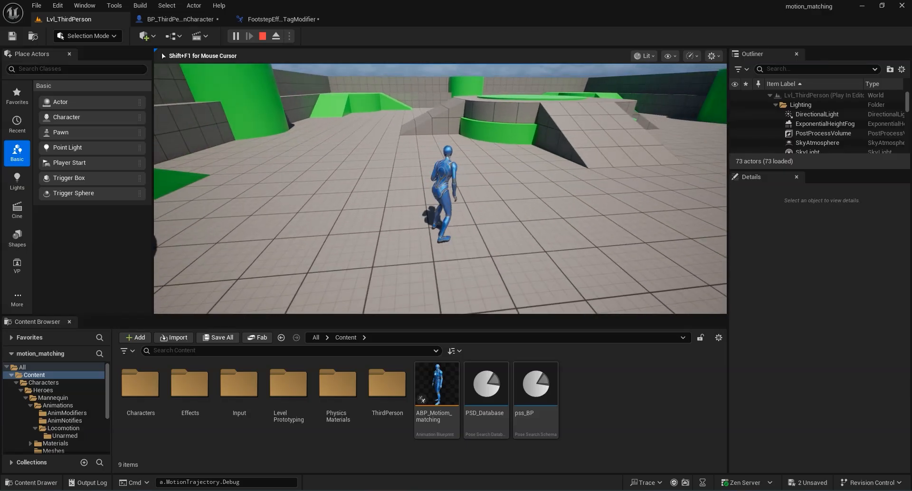
key("s")
key("d")
key("w")
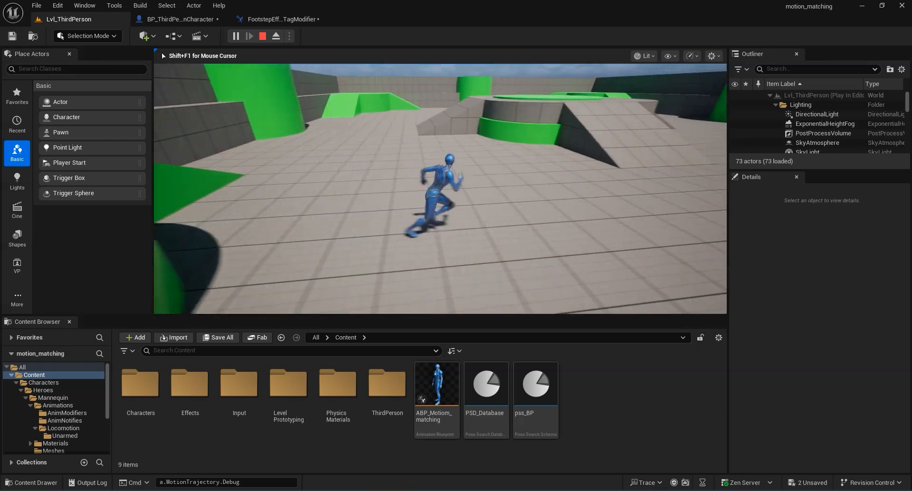
key("w")
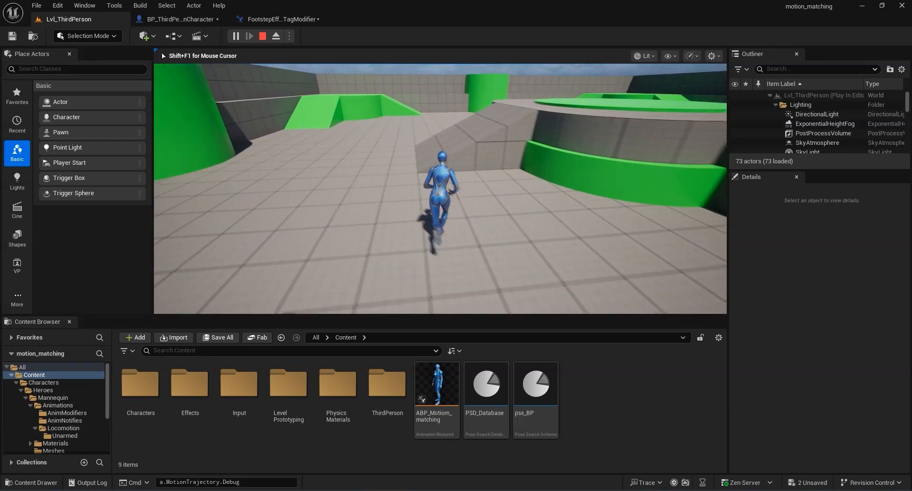
key("d")
key("a")
key("w")
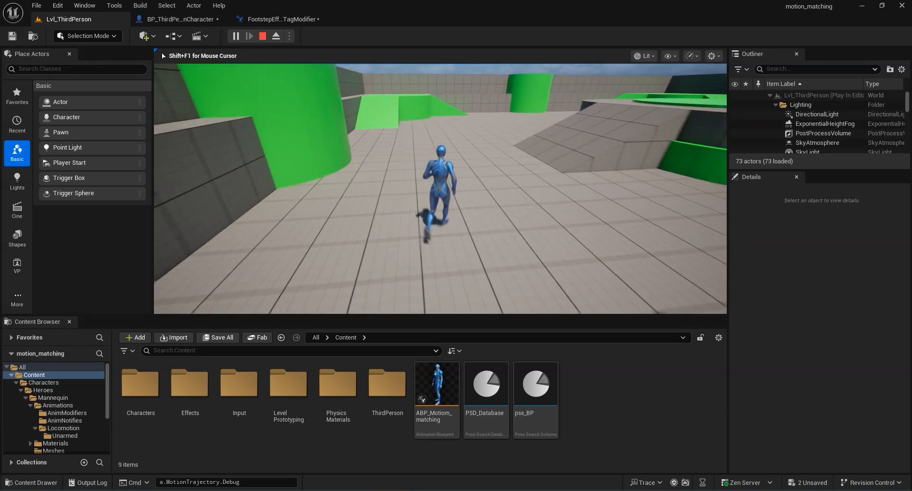
key("d")
key("w")
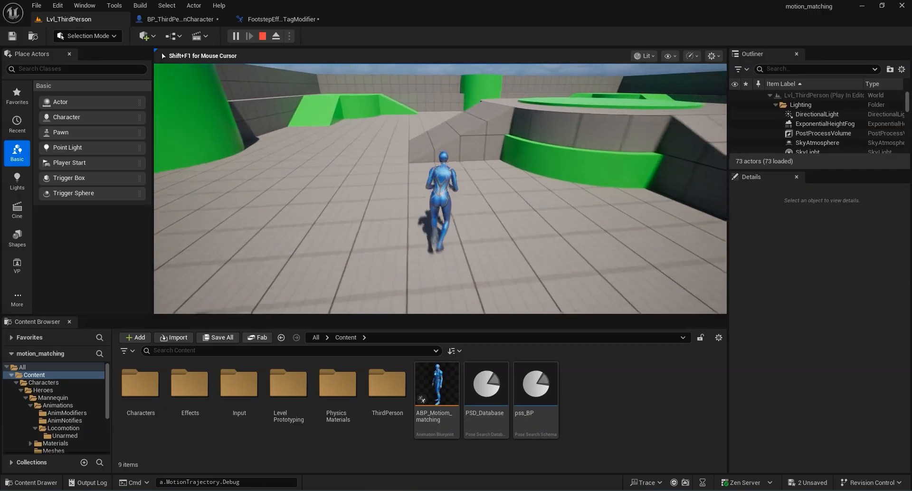
key("d")
key("w")
key("a")
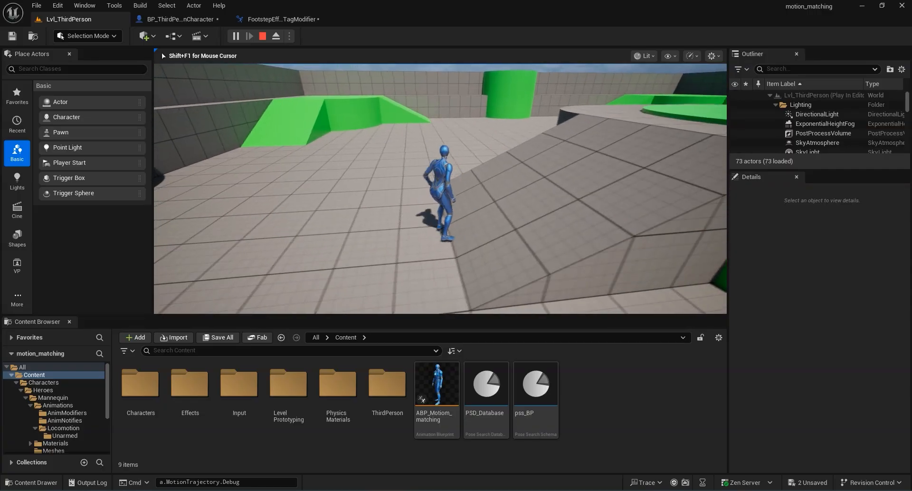
key("d")
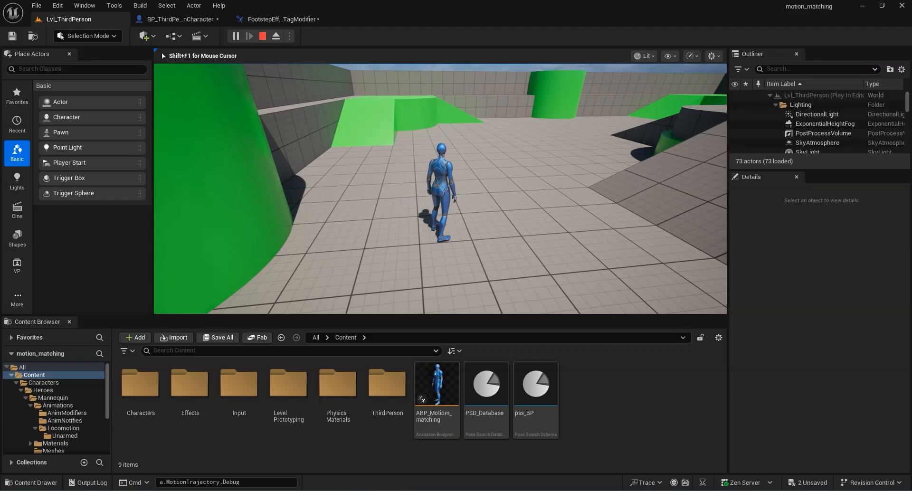
key("Escape")
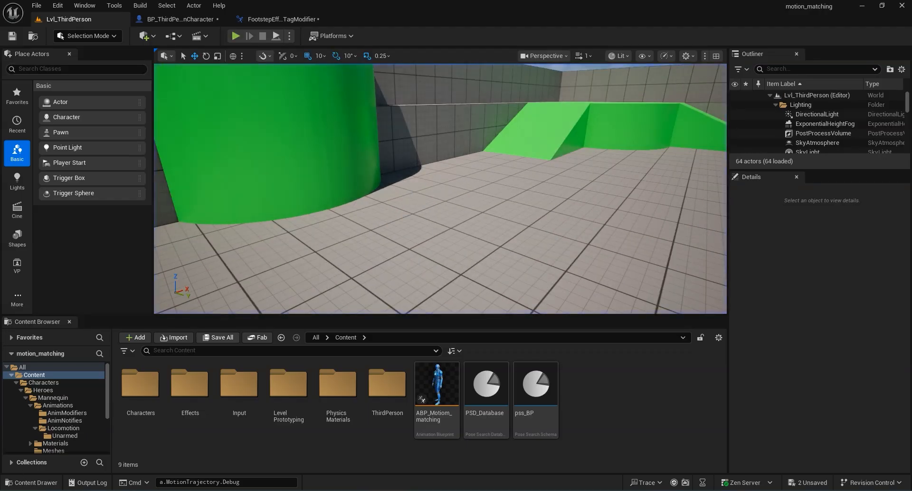
Step: Run the console command a.MotionTrajectory.Debug with the value 1
left_click(246, 482)
type("1")
key("Return")
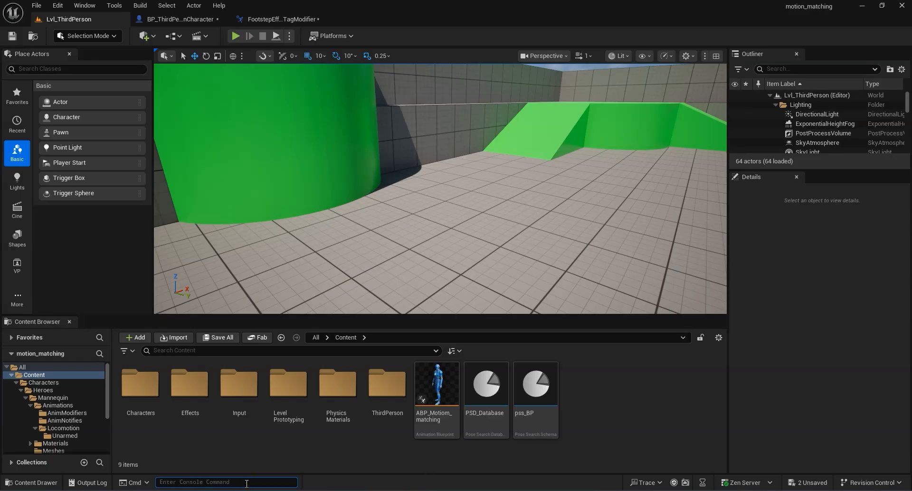
Step: Play the level with a.MotionTrajectory.Debug enabled, run, strafe and jump with the character to look for the trajectory, and end the session
right_click_drag(549, 239, 572, 238)
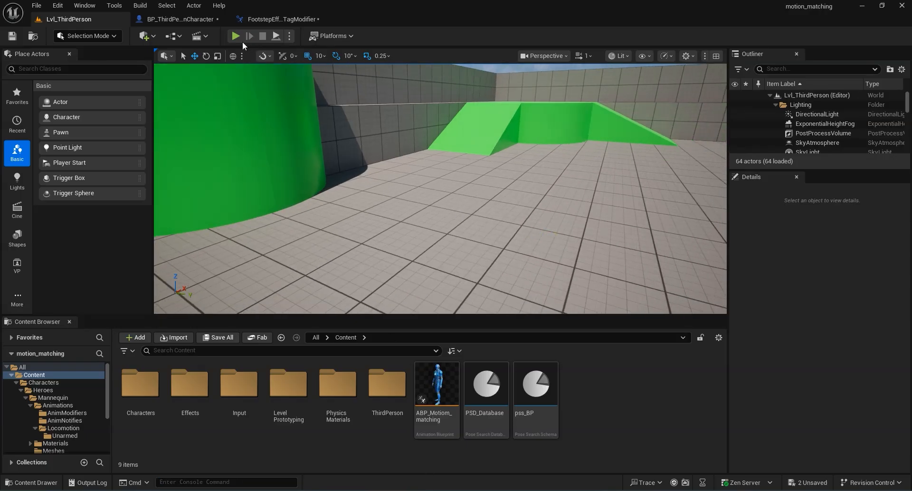
left_click(235, 36)
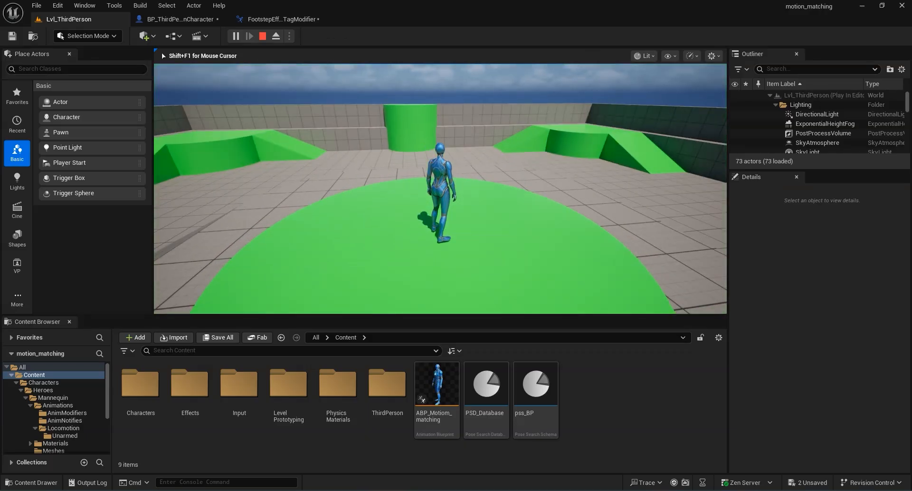
key("w")
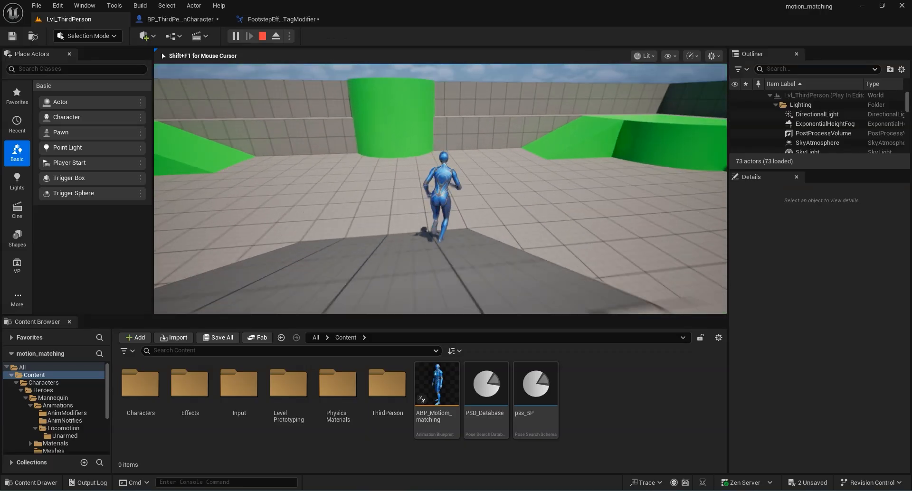
key("w")
key("d")
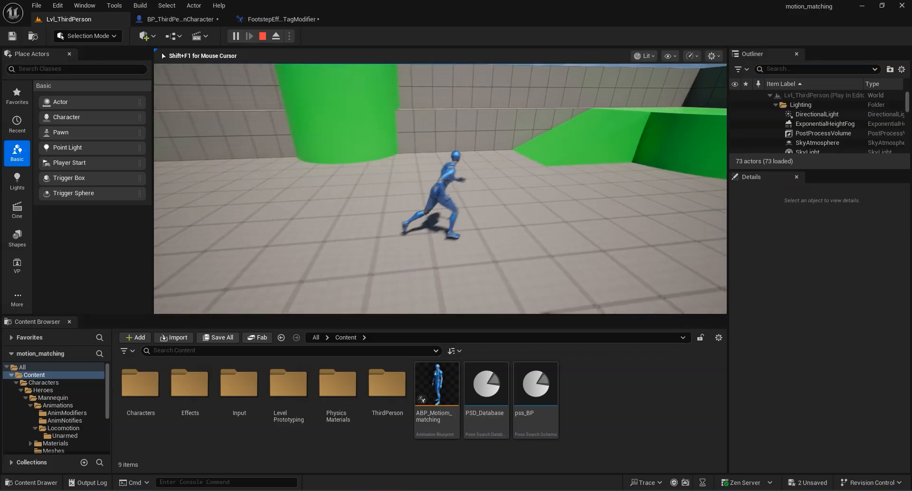
key("s")
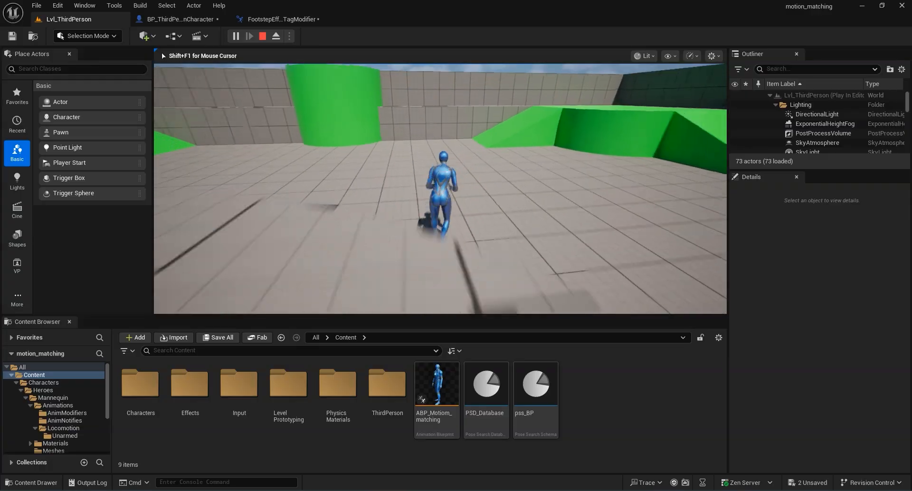
key("d")
key("a")
key("s")
key("d")
key("w")
key("s")
key("w")
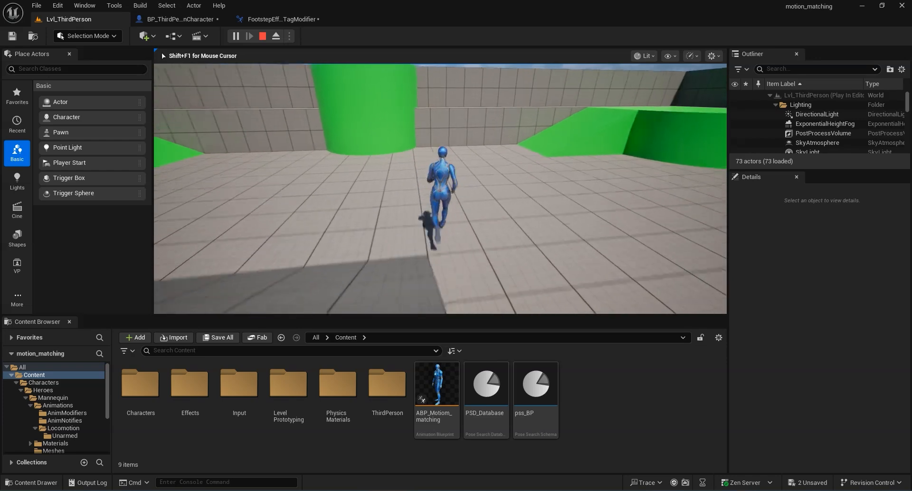
key("space")
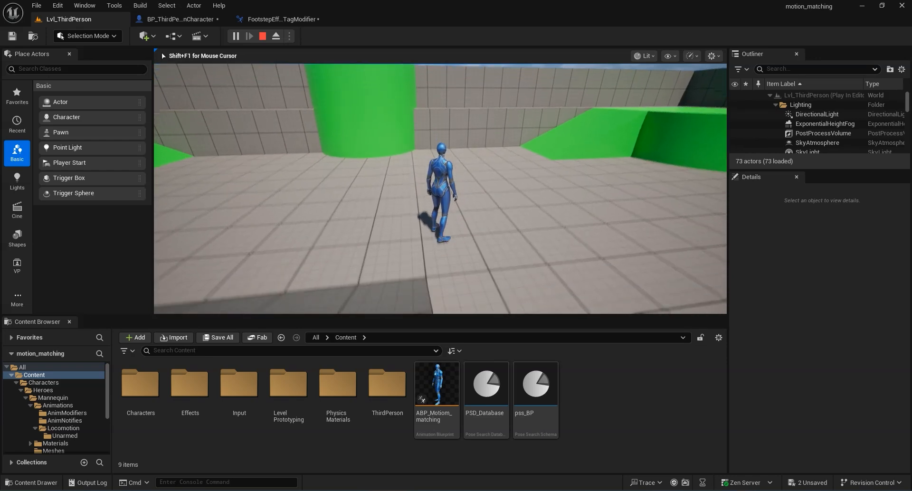
key("d")
key("d")
key("s")
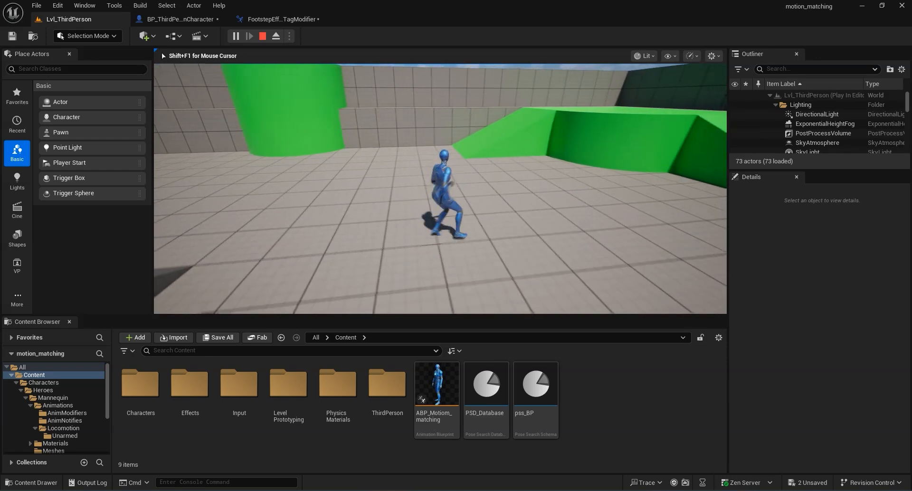
key("w")
key("Escape")
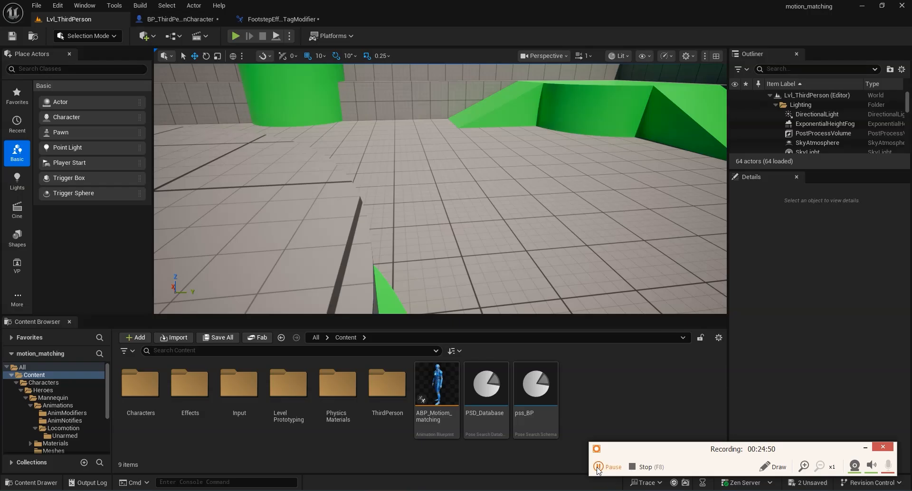
left_click(598, 467)
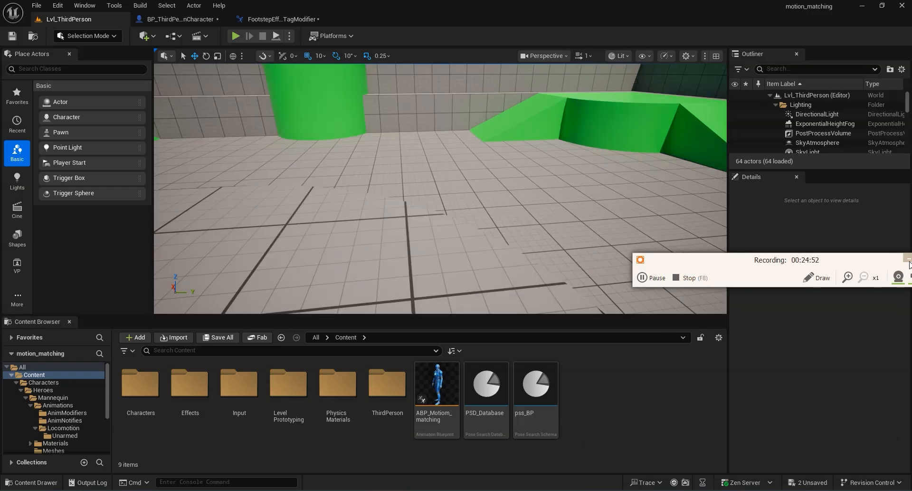
left_click(908, 261)
Step: Play the level again, move the character in all directions to recheck the strafing and trajectory drawing, and end the session
left_click_drag(540, 229, 487, 231)
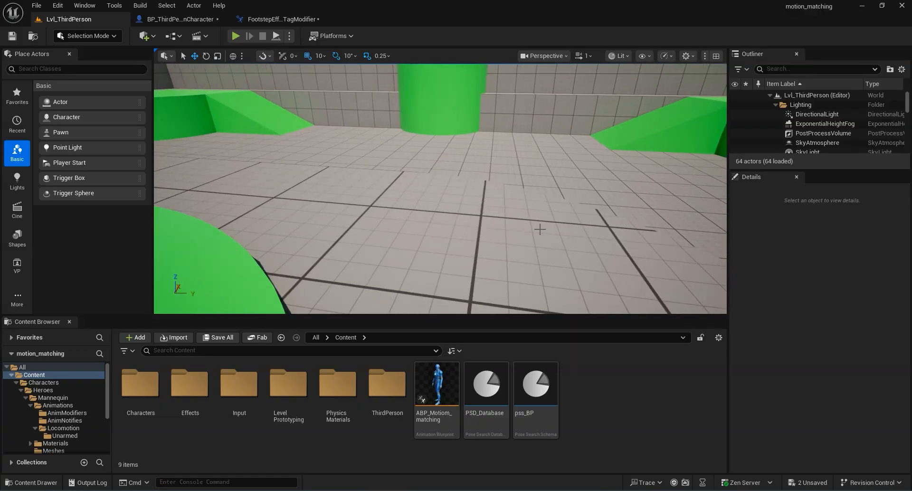
left_click(233, 36)
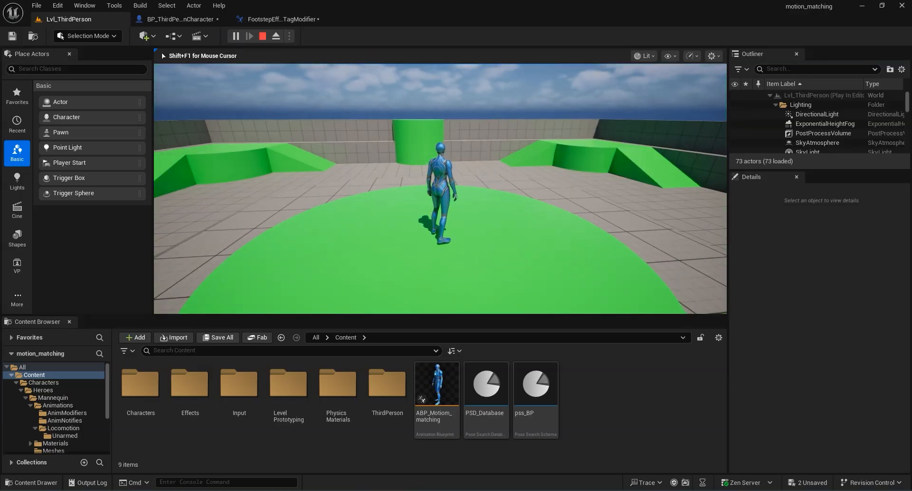
key("w")
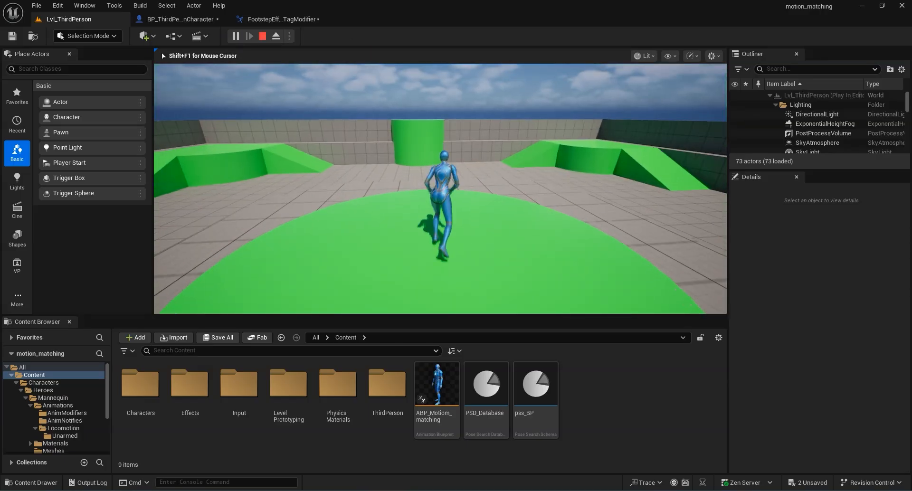
key("s")
key("w")
key("a")
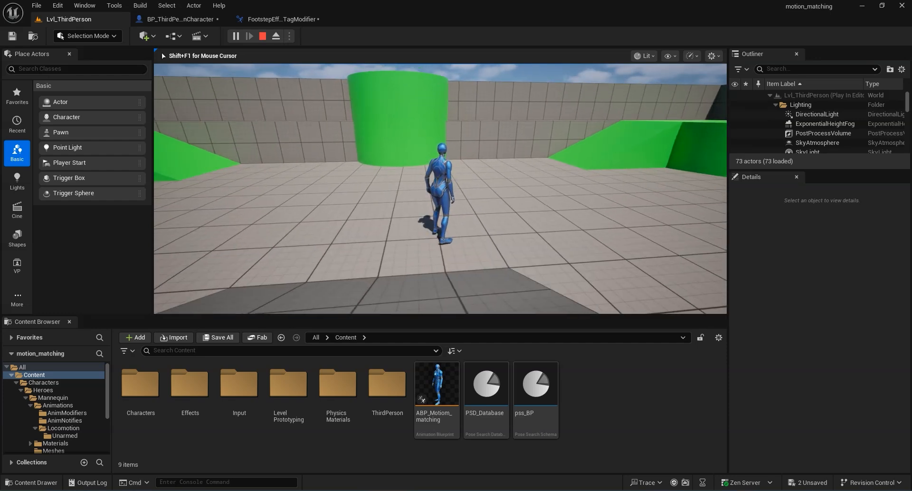
key("d")
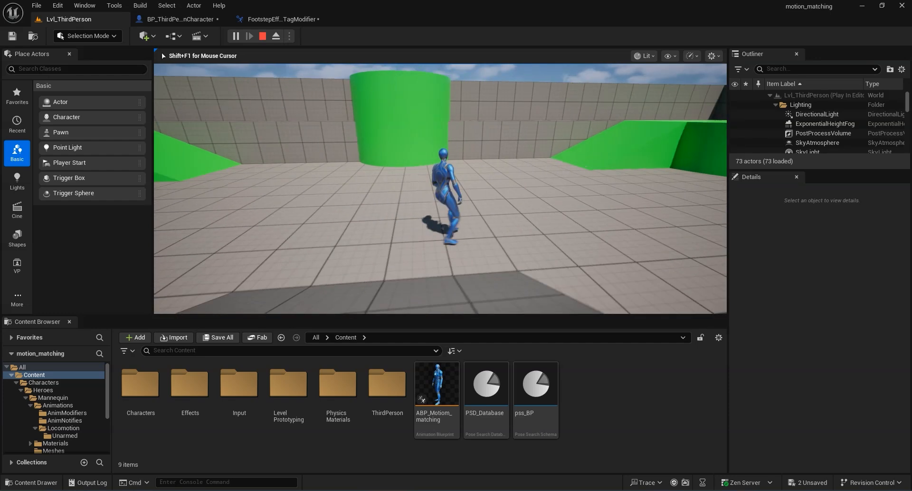
key("w")
key("s")
key("d")
key("s")
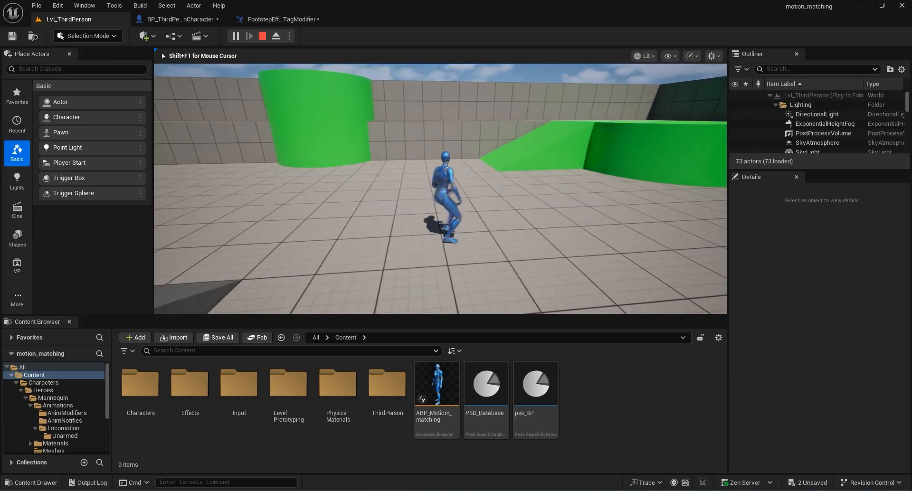
key("a")
key("w")
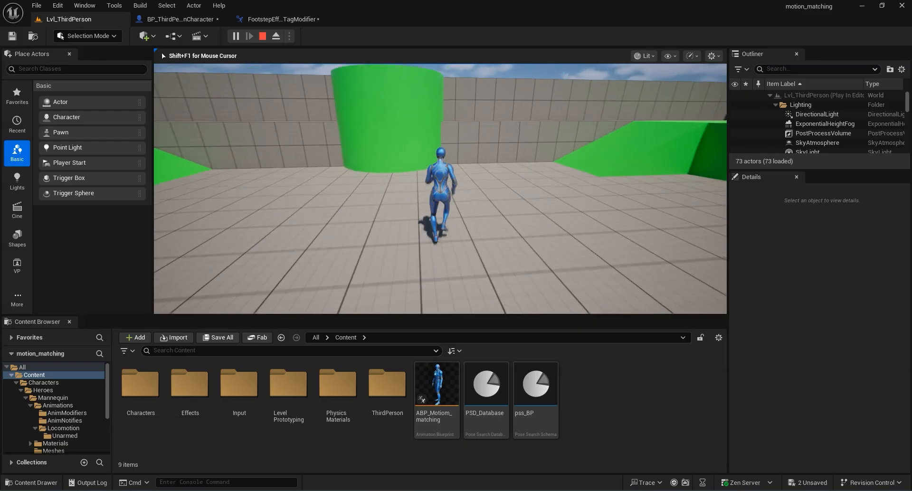
key("w")
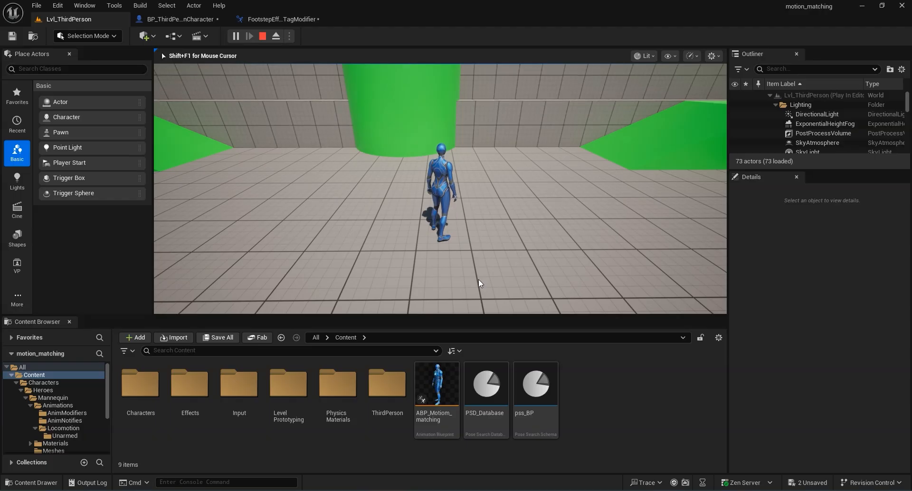
key("Escape")
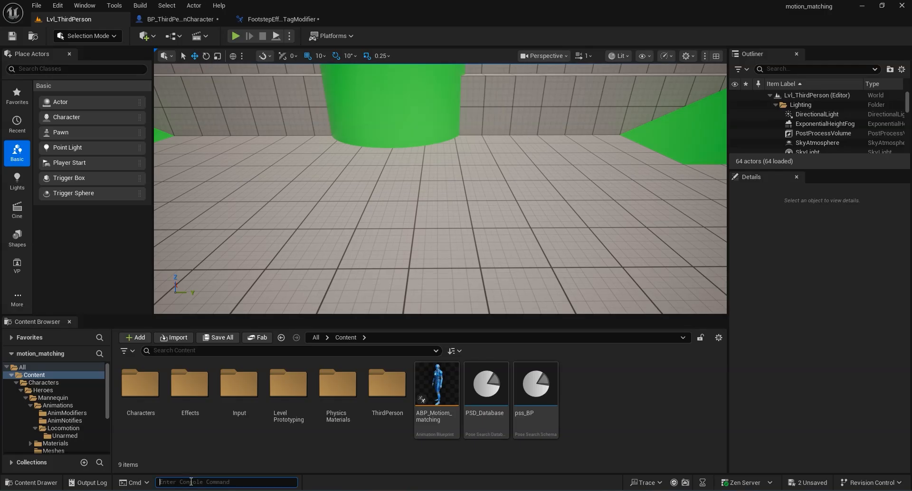
Step: Run the console command a.CharacterTrajectory.Debug to turn on the character's trajectory debug drawing
type("moti")
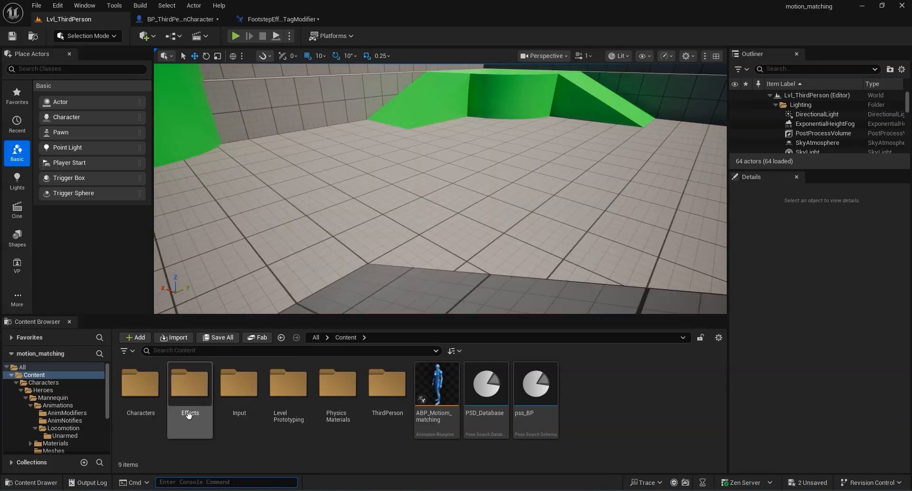
left_click(177, 485)
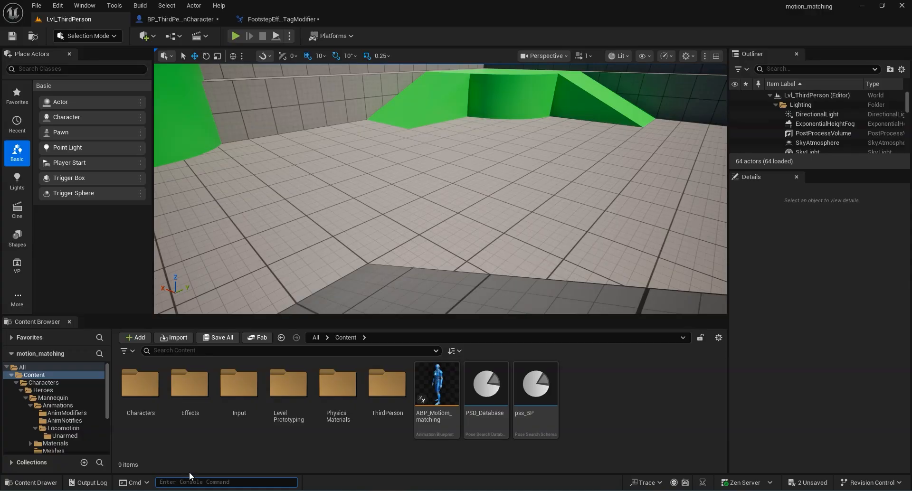
type("character")
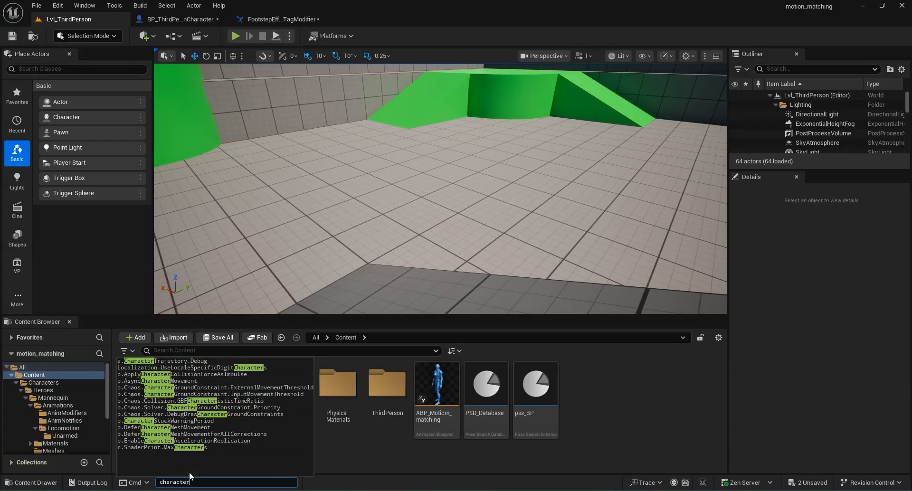
type(" trajec")
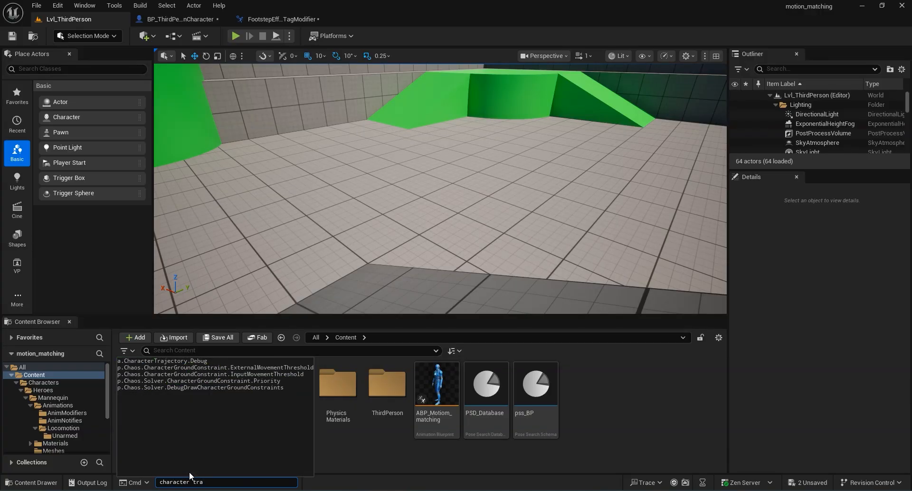
key("Down")
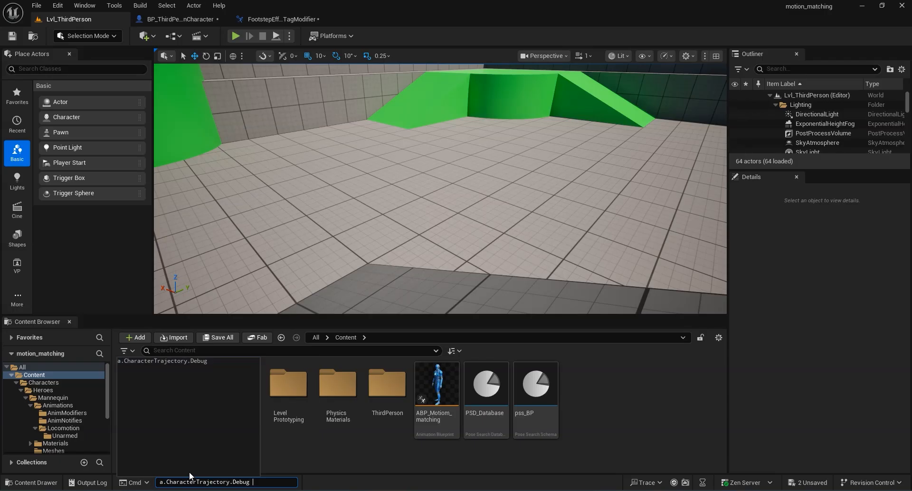
key("Return")
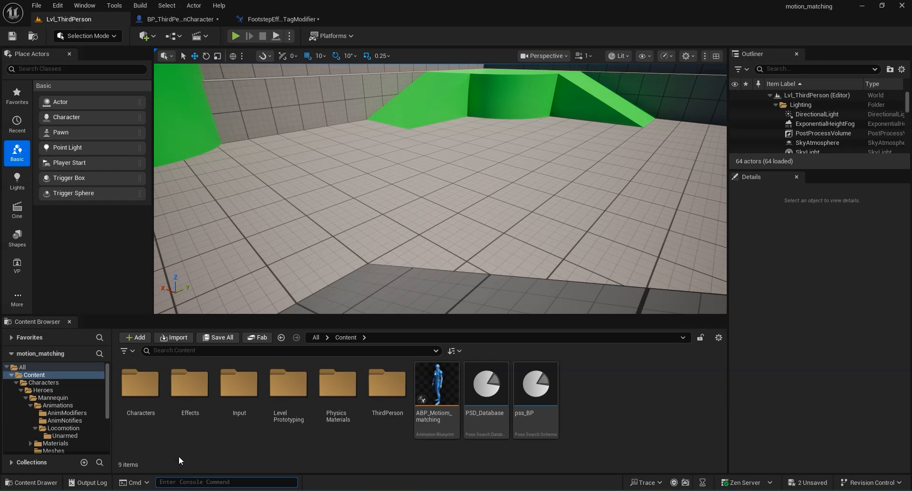
Step: Play Lvl_ThirdPerson and move the character forward, backward and from side to side to examine the trajectory debug line
right_click_drag(464, 147, 536, 179)
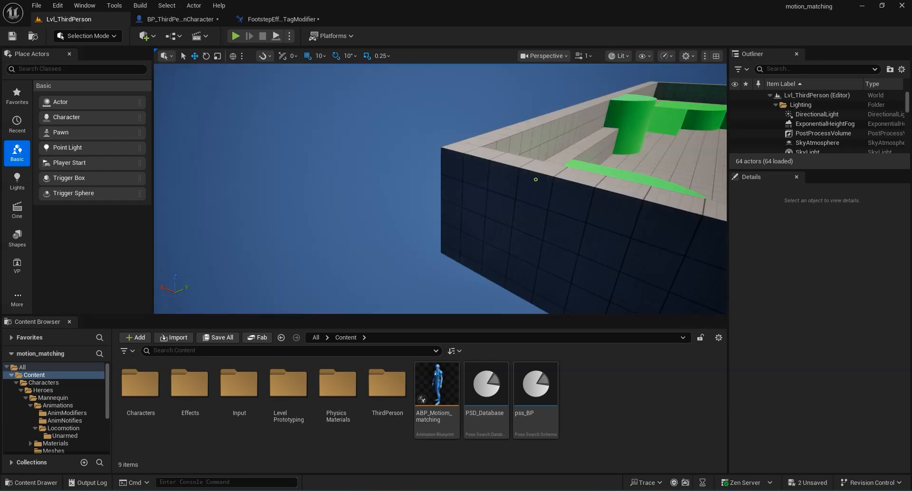
left_click(233, 37)
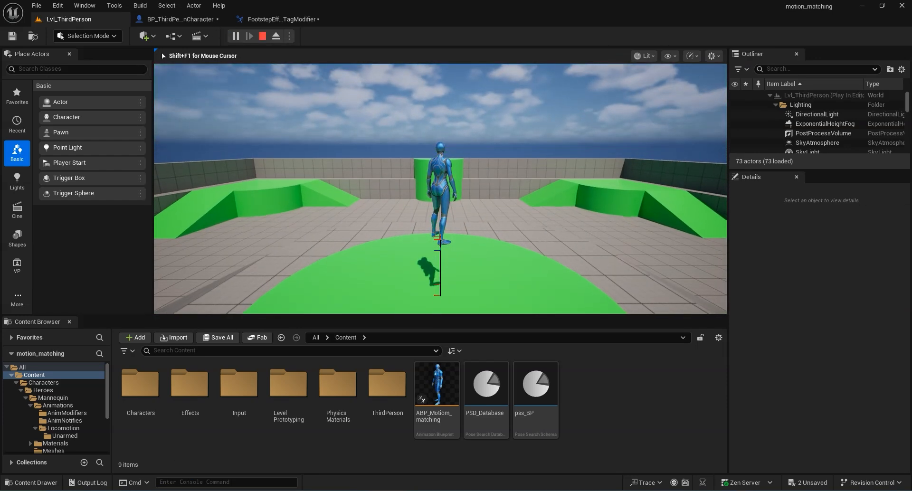
key("w")
key("s")
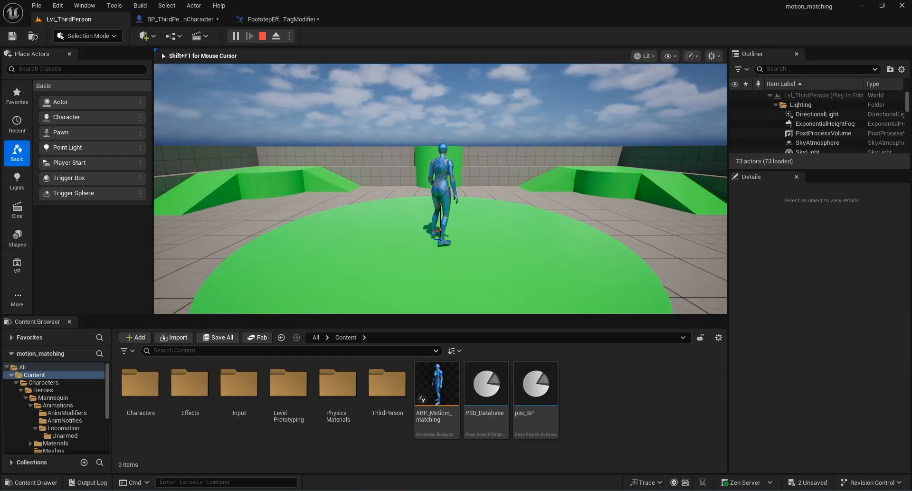
key("w")
key("d")
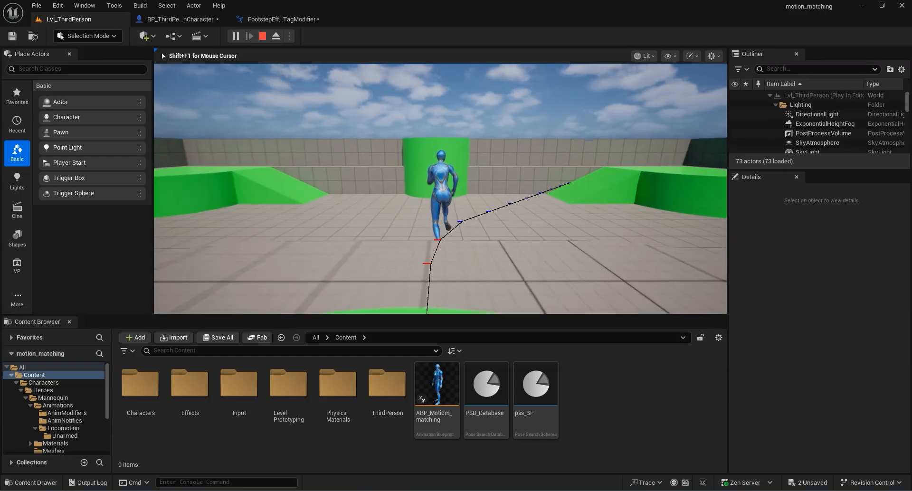
key("a")
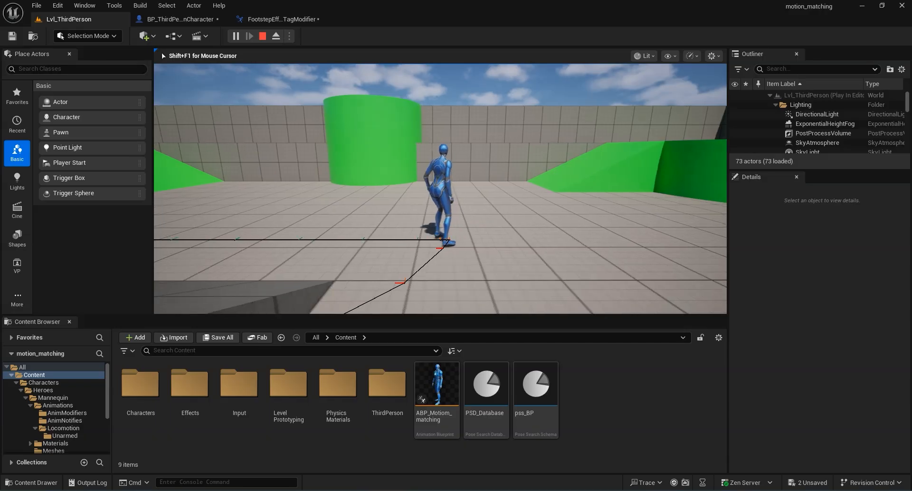
key("d")
key("a")
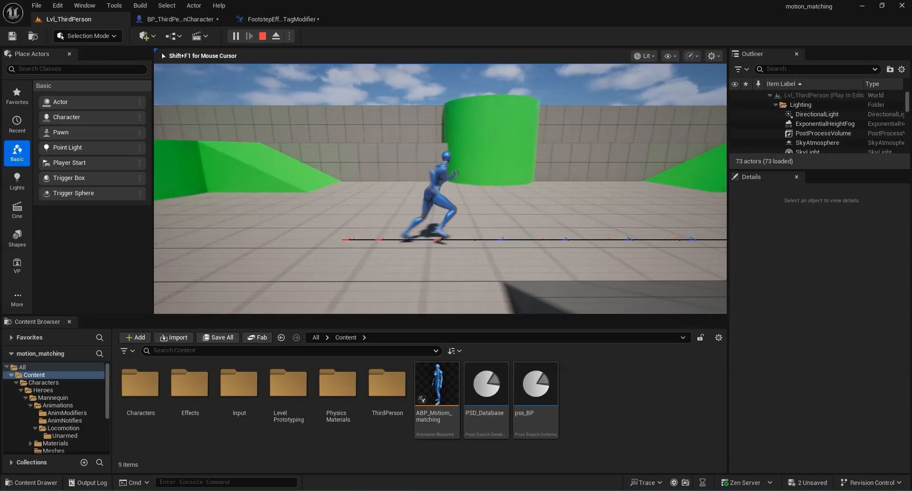
key("d")
Step: Run and strafe through the level while turning the camera to check how the trajectory follows direction changes, and end the session
key("w")
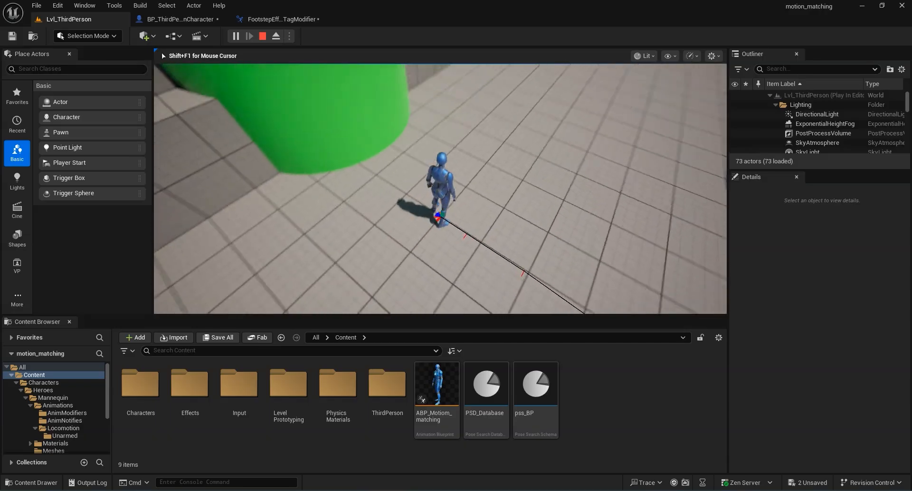
key("w")
key("w")
key("d")
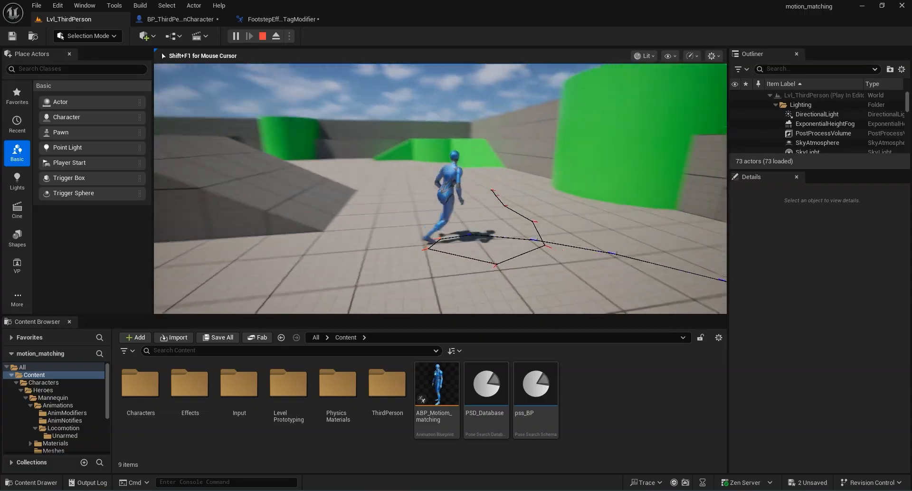
key("w")
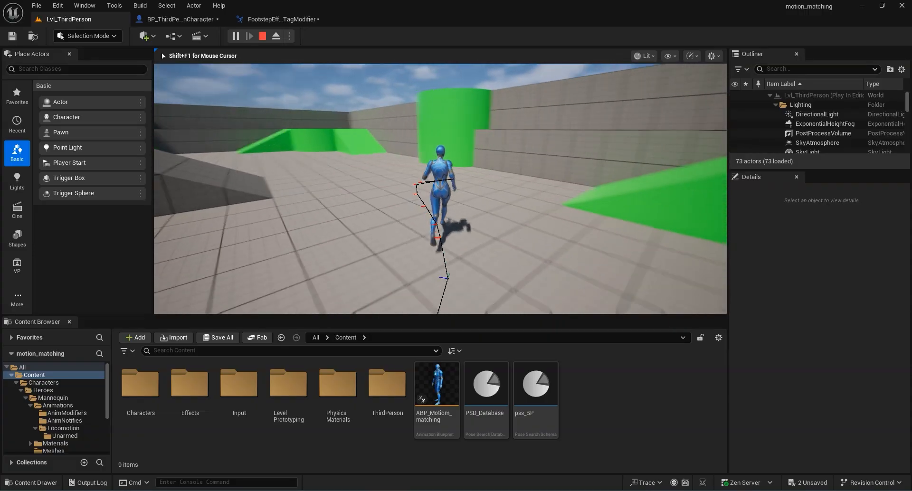
key("a")
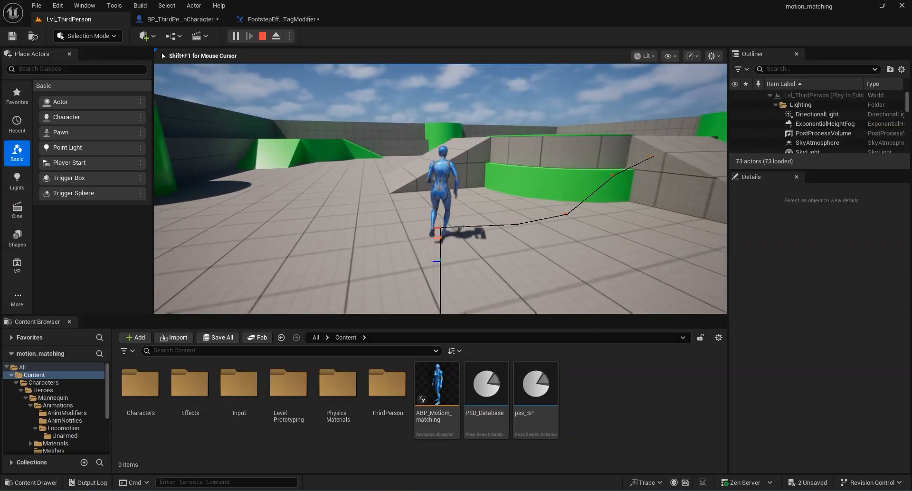
key("w")
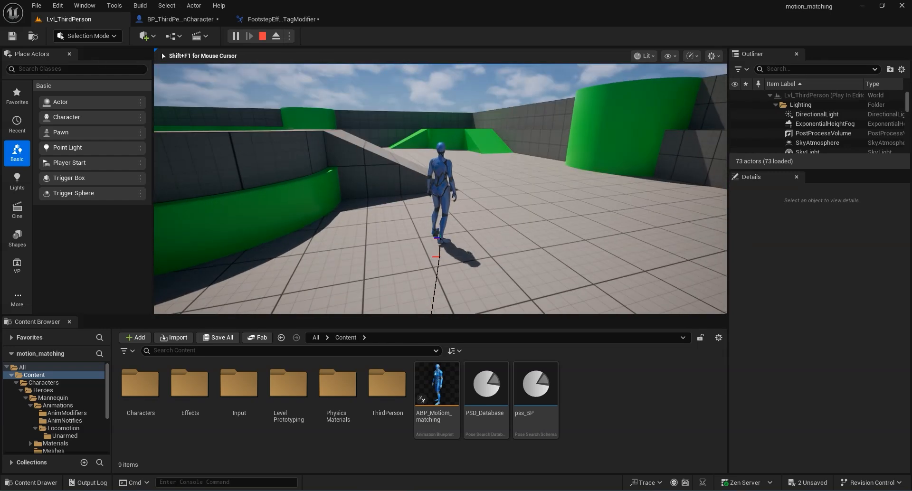
key("Escape")
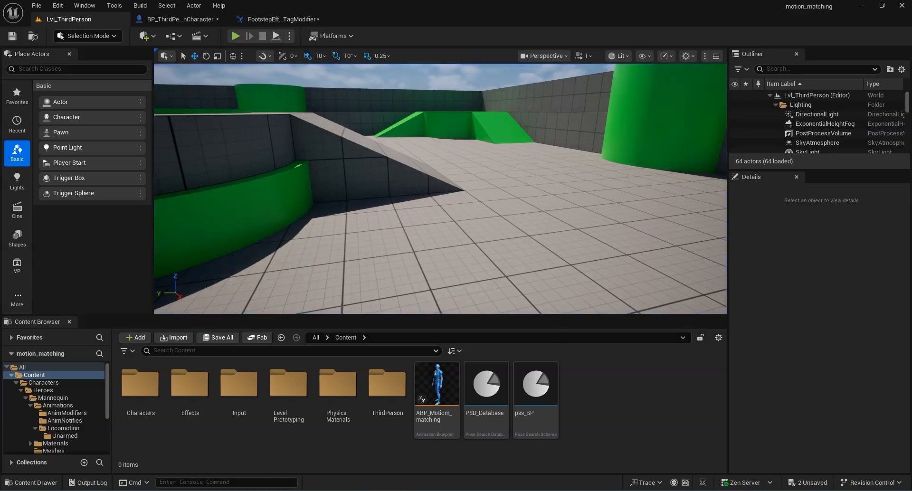
Step: Switch to the Notepad notes, review every topic from Motion matching to Creating Animation Blueprint, and return to the Unreal level
left_click(654, 490)
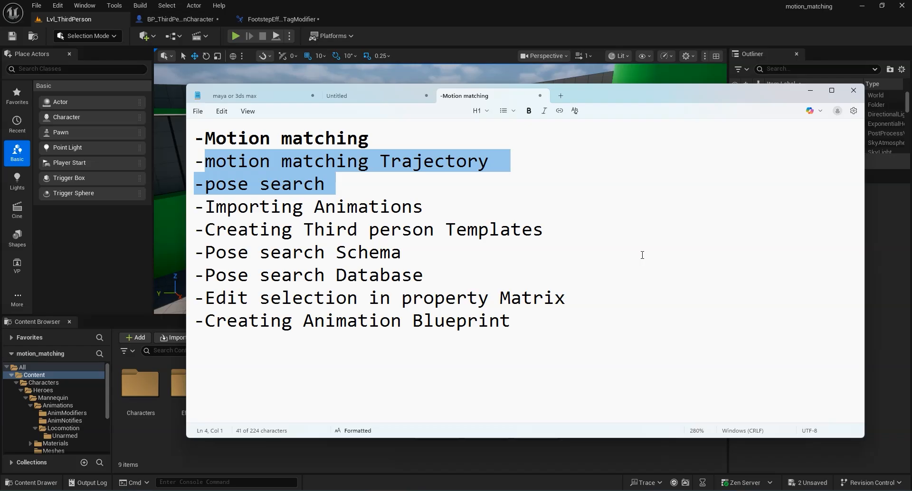
left_click_drag(227, 139, 325, 138)
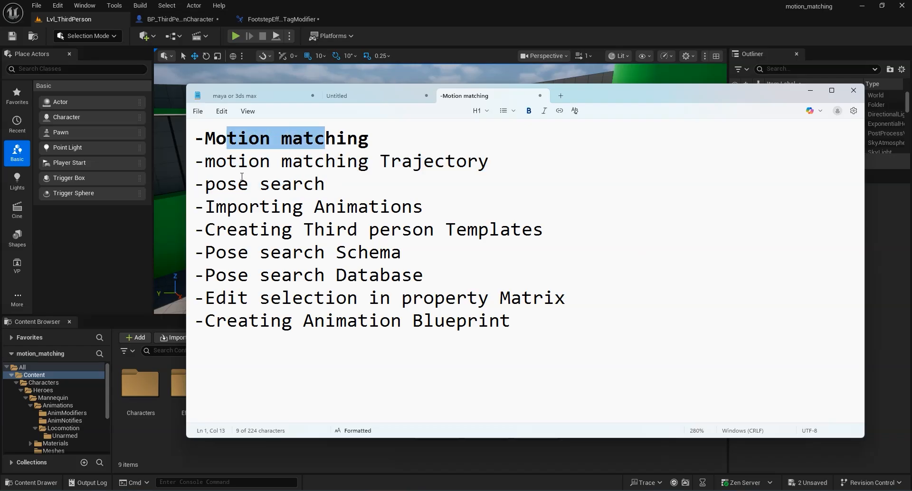
left_click_drag(215, 164, 506, 173)
left_click_drag(224, 186, 306, 186)
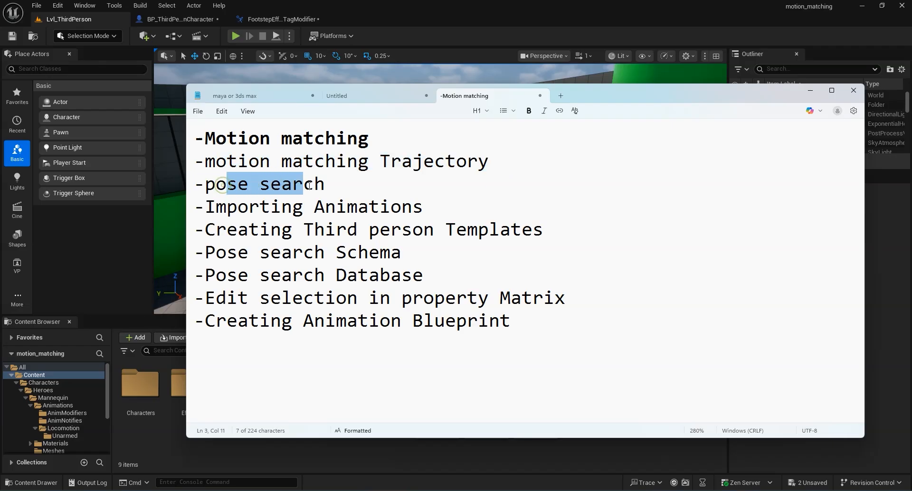
left_click_drag(215, 207, 424, 206)
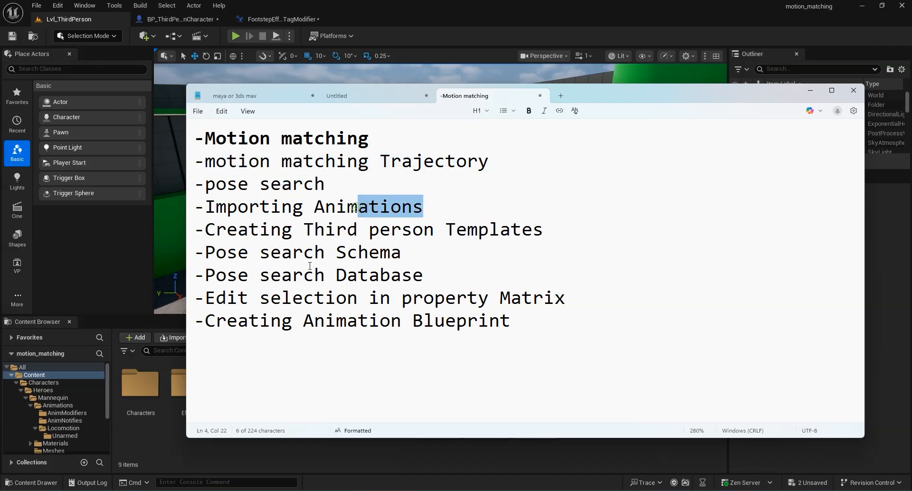
left_click_drag(228, 239, 282, 230)
left_click_drag(390, 230, 521, 231)
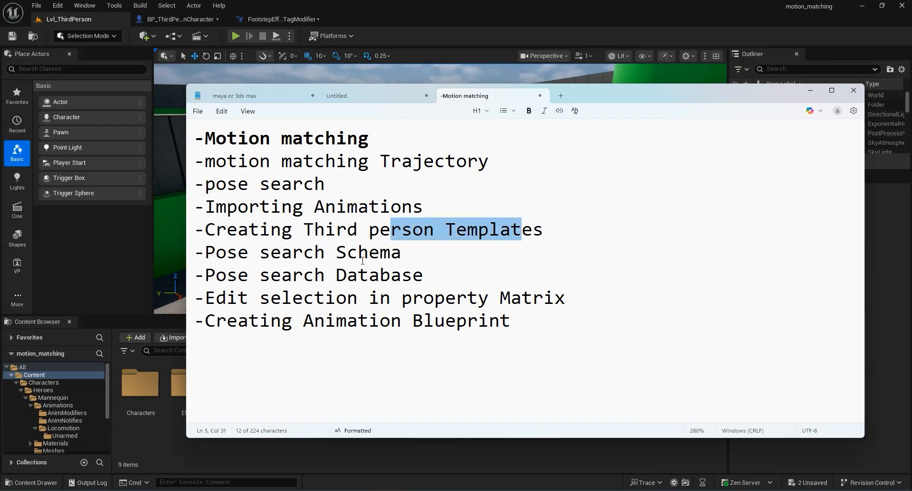
left_click_drag(215, 253, 391, 256)
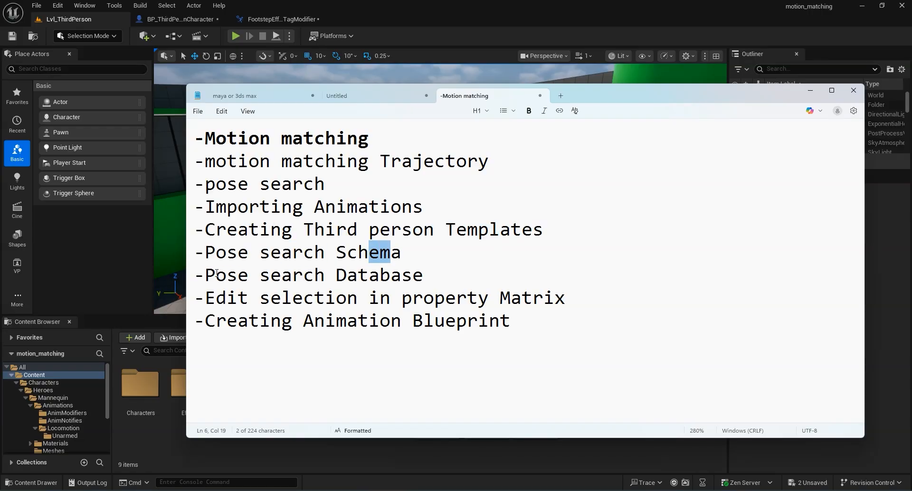
left_click_drag(208, 274, 251, 274)
left_click_drag(314, 275, 384, 279)
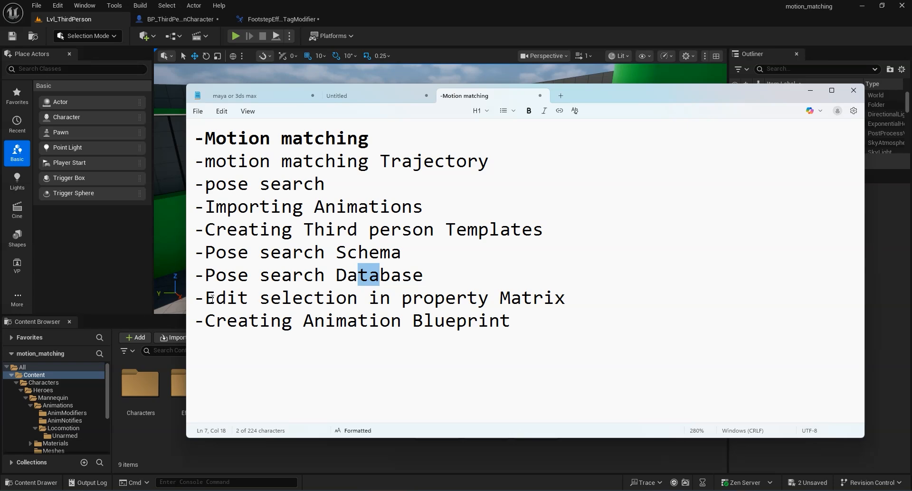
left_click_drag(209, 298, 343, 301)
left_click_drag(490, 311, 550, 315)
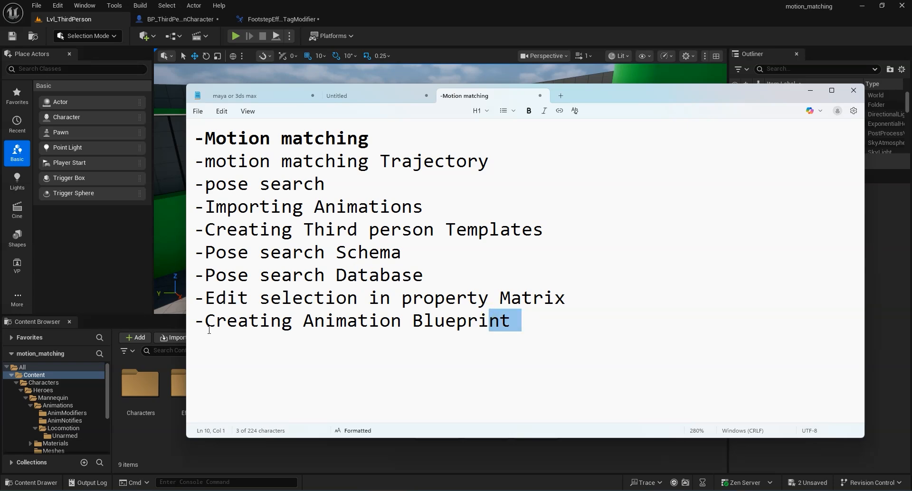
left_click_drag(227, 322, 324, 330)
left_click_drag(434, 321, 521, 325)
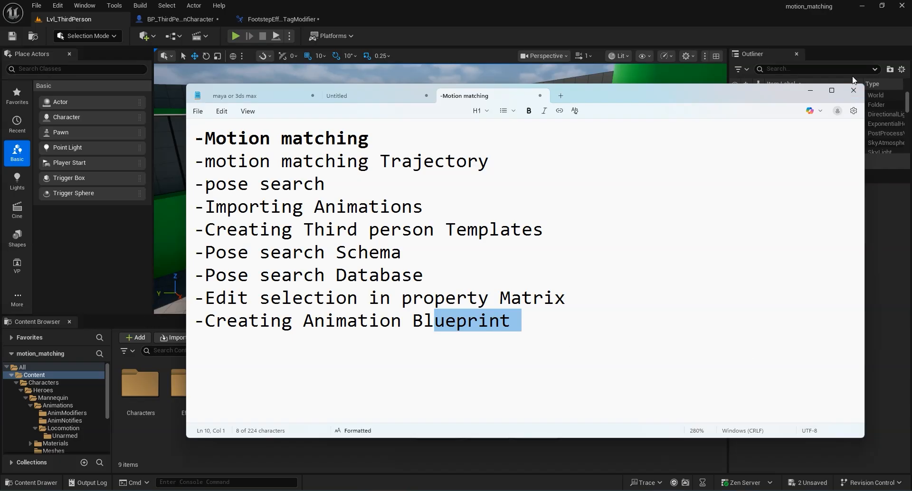
left_click(810, 90)
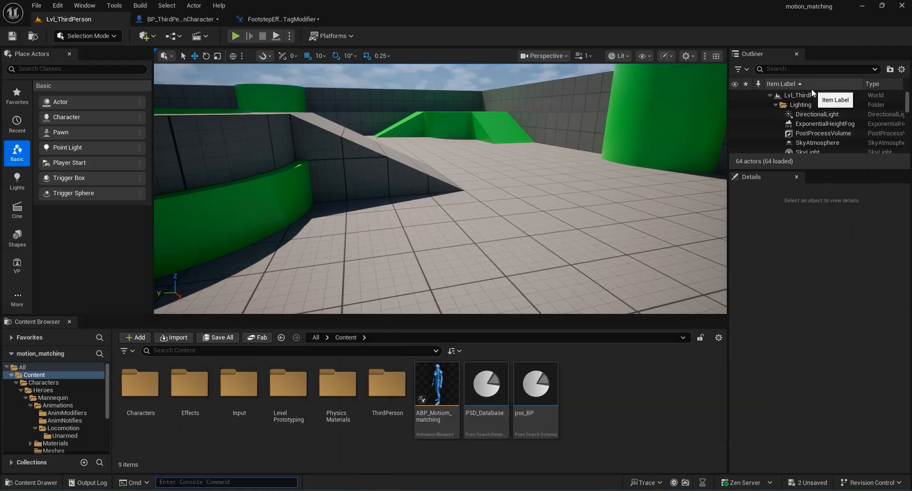